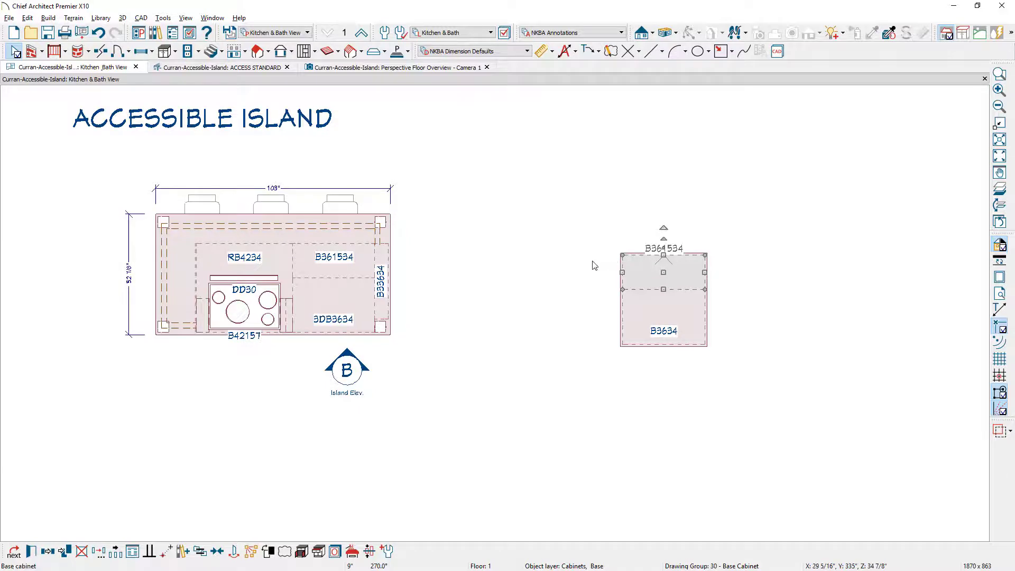
Step: Replace the rear 15-inch-deep cabinet's front drawer with a blank area 3 1/4" high
{"action": "key", "text": "ctrl+e"}
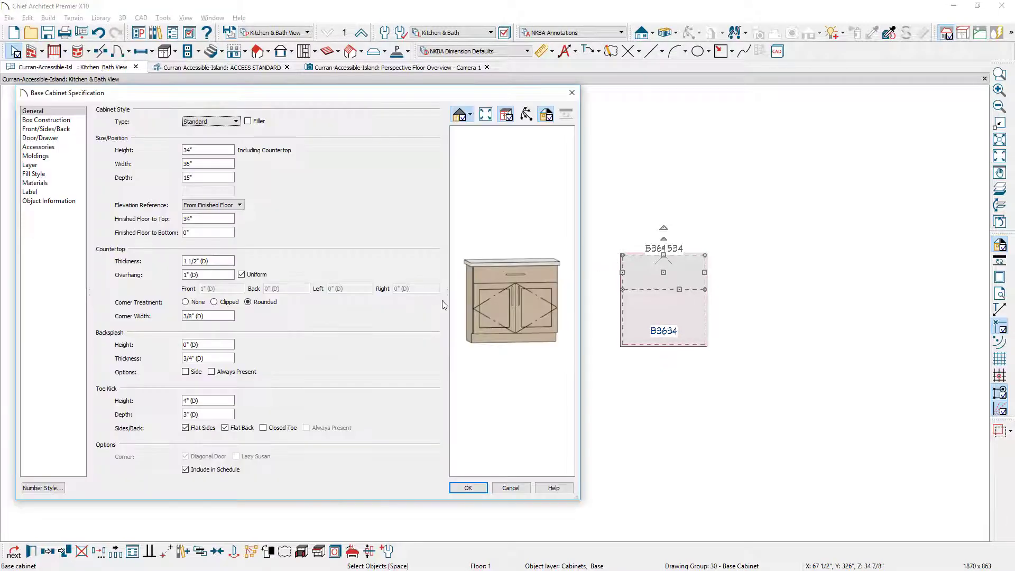
{"action": "left_click", "coordinate": [486, 277]}
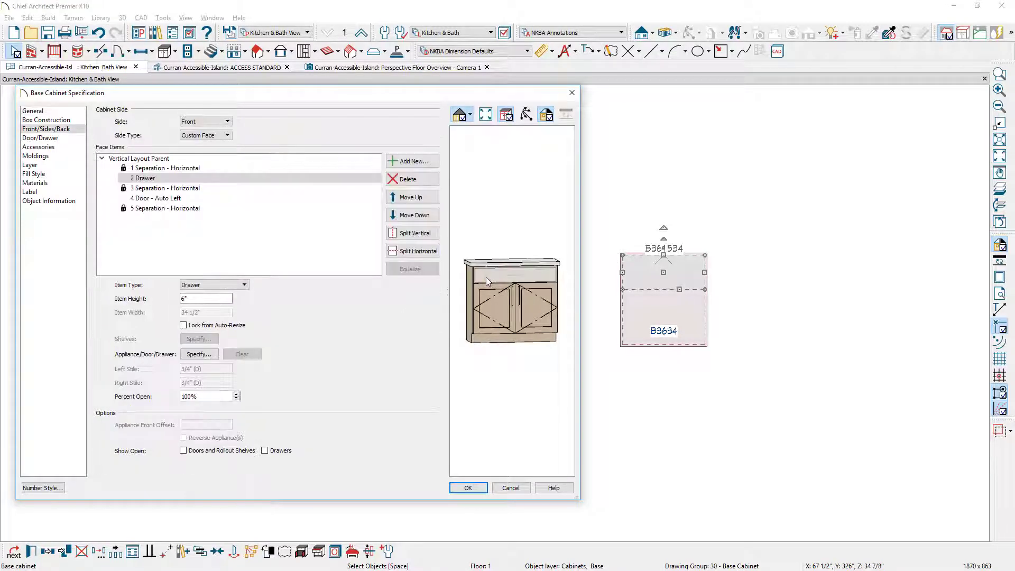
{"action": "left_click", "coordinate": [242, 286]}
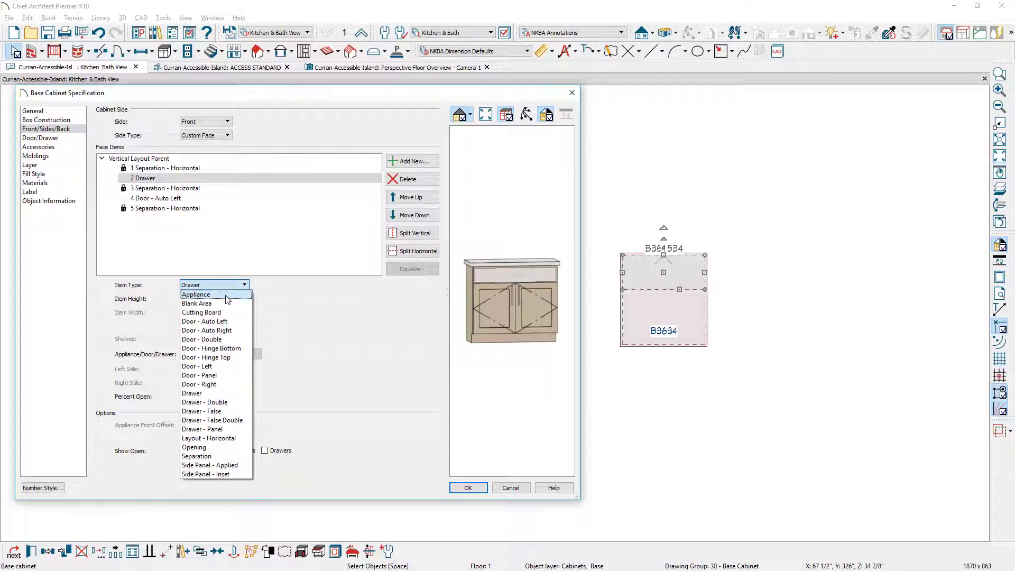
{"action": "left_click", "coordinate": [209, 303]}
{"action": "key", "text": "Tab"}
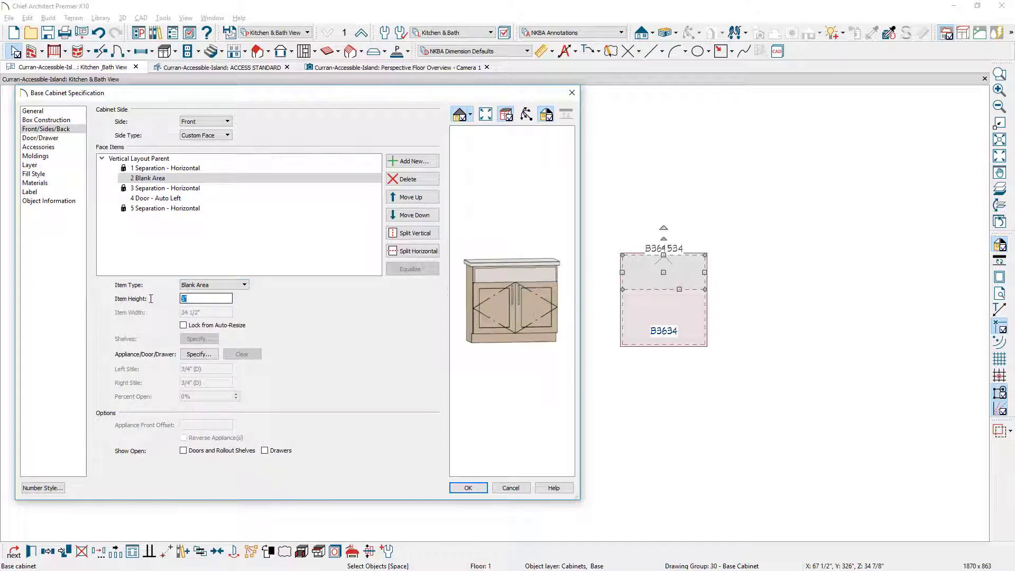
{"action": "type", "text": "3.25"}
{"action": "key", "text": "Tab"}
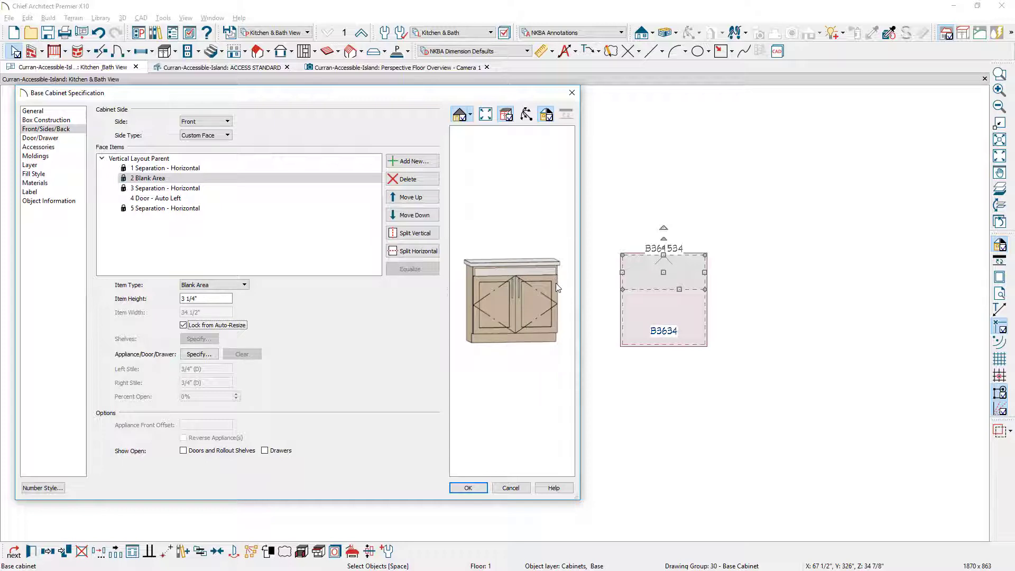
{"action": "key", "text": "Return"}
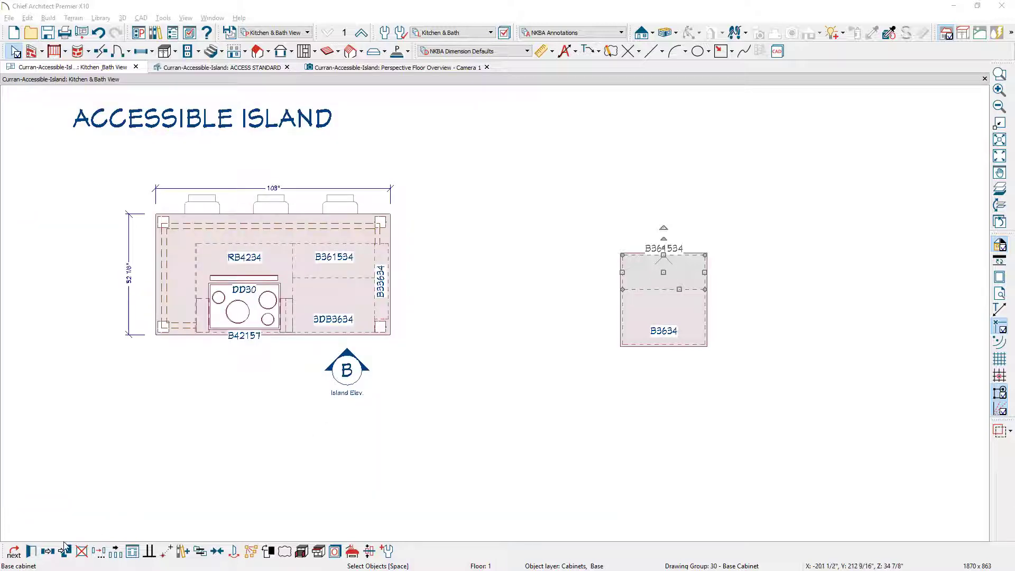
Step: Copy the rear cabinet to the left side of the pair as a 42-inch-wide cabinet aligned with the back edge
{"action": "left_click", "coordinate": [48, 552]}
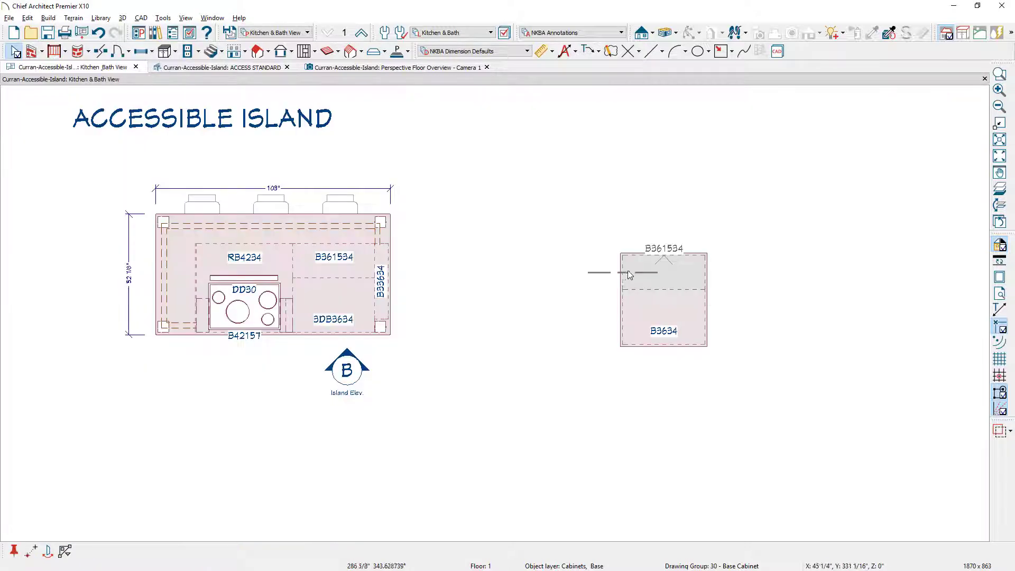
{"action": "left_click_drag", "start_coordinate": [627, 271], "coordinate": [526, 283]}
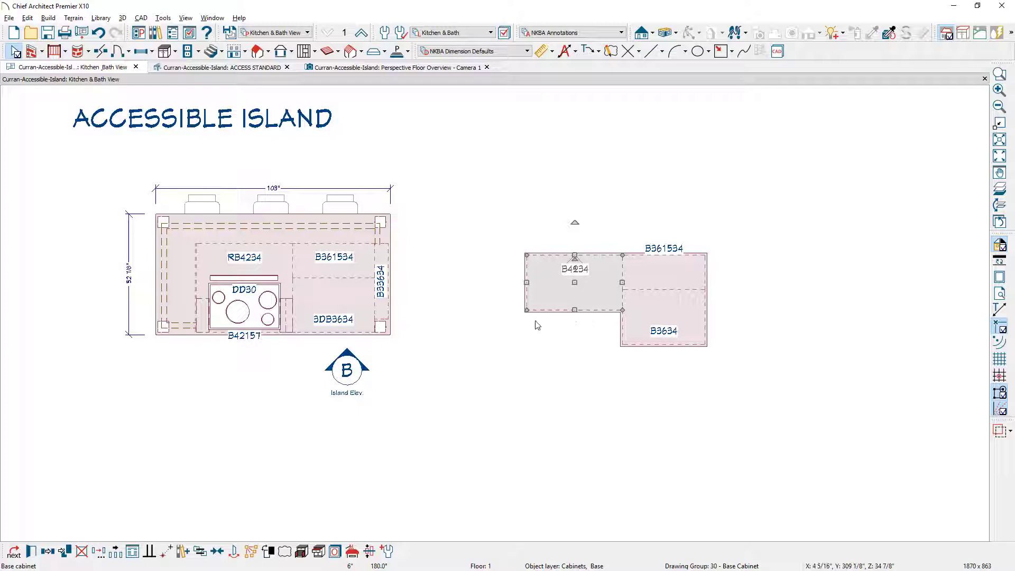
Step: Change the front 36-inch cabinet's doors to a drawer and split that drawer horizontally into two
{"action": "double_click", "coordinate": [637, 329]}
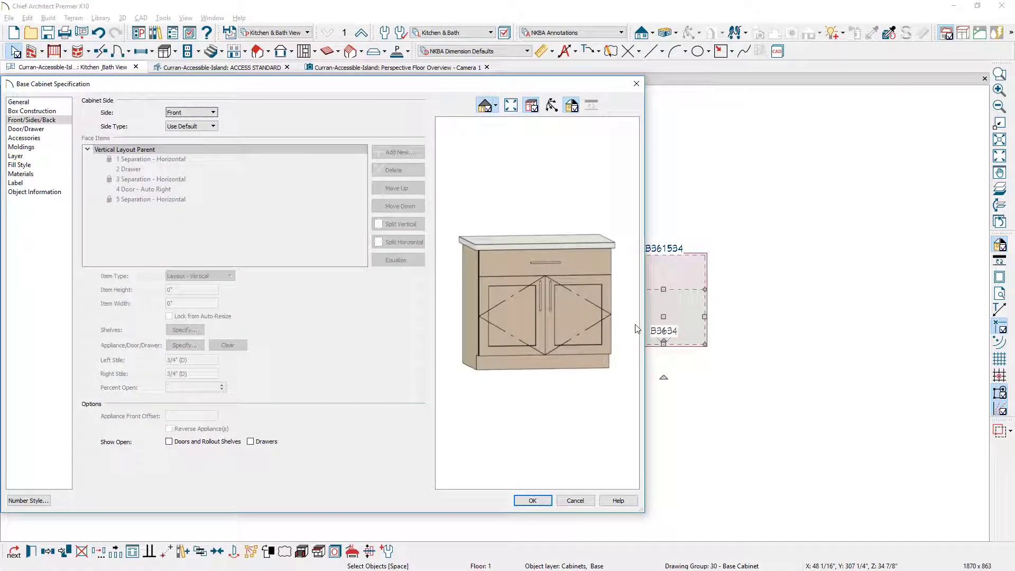
{"action": "left_click", "coordinate": [586, 324]}
{"action": "left_click", "coordinate": [230, 276]}
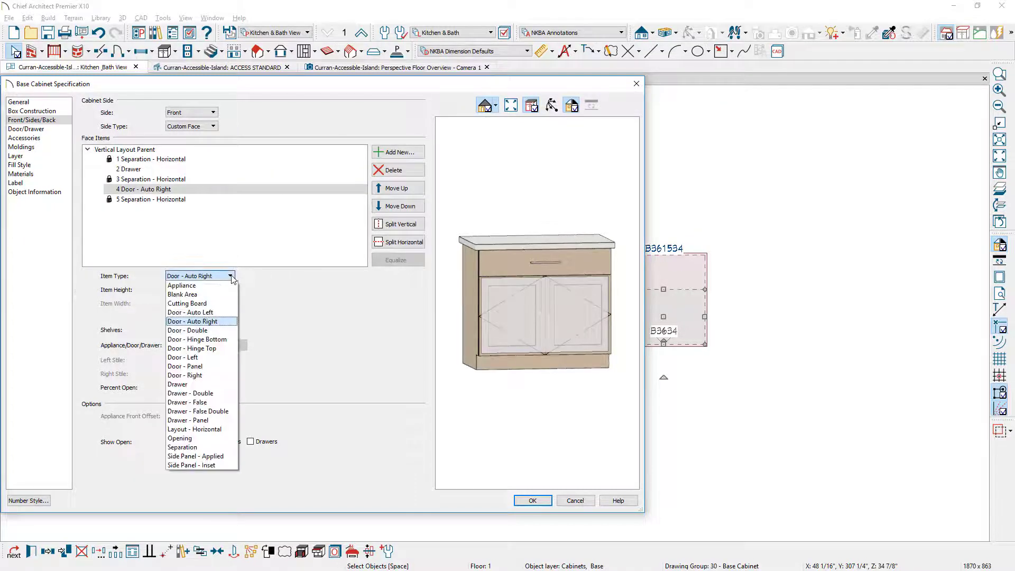
{"action": "left_click", "coordinate": [185, 385]}
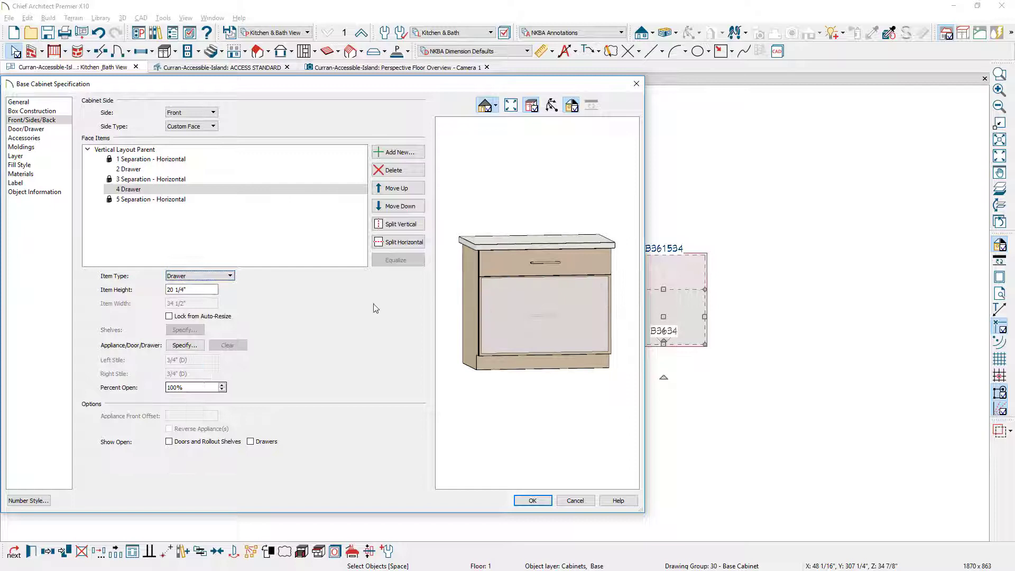
{"action": "left_click", "coordinate": [401, 242]}
Step: Set the front cabinet's top drawer height to 4 3/8" and its middle drawer height to 7 5/8"
{"action": "left_click", "coordinate": [497, 259]}
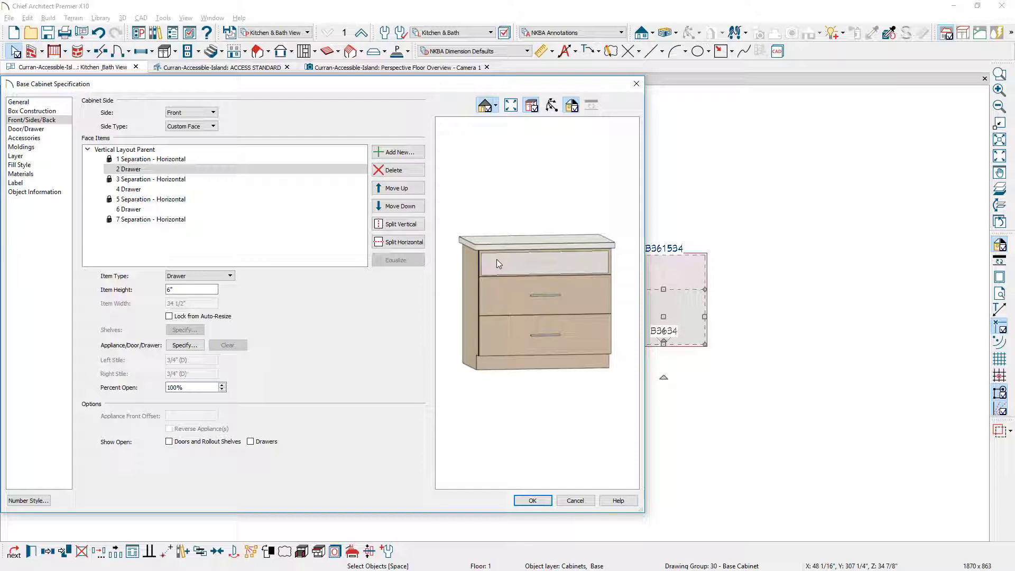
{"action": "double_click", "coordinate": [169, 289]}
{"action": "type", "text": "4 3/8"}
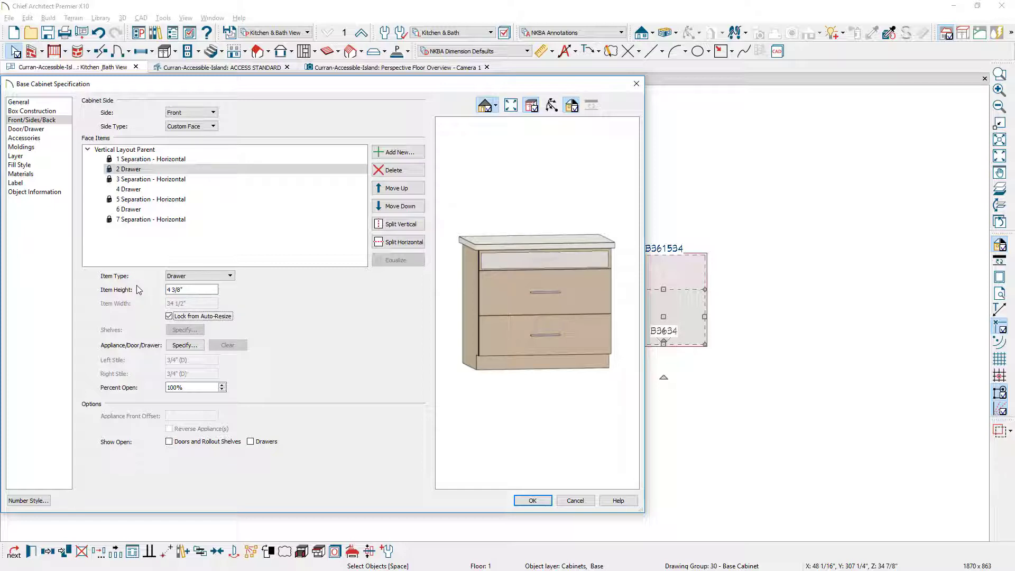
{"action": "left_click", "coordinate": [505, 299]}
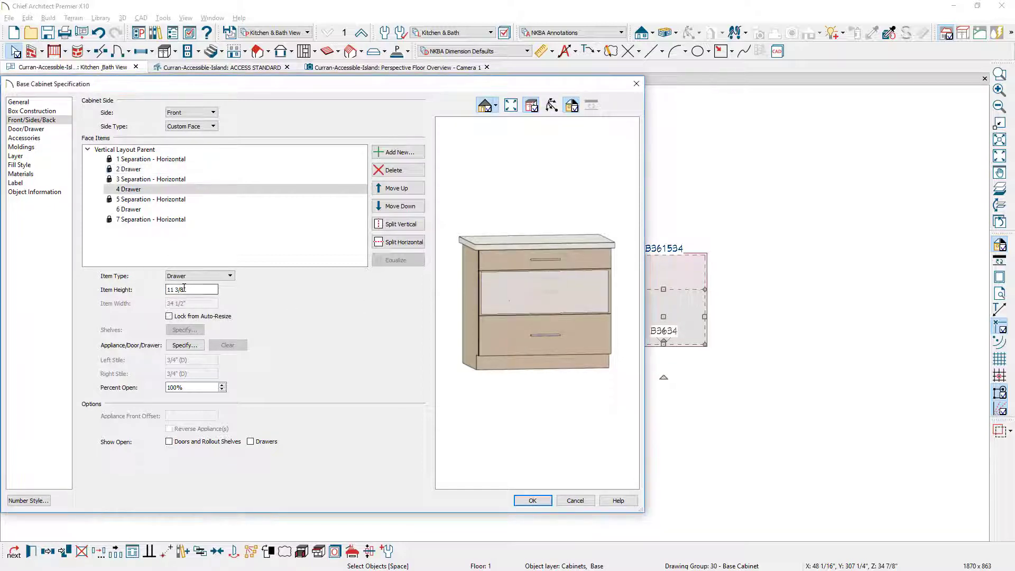
{"action": "type", "text": "7 5/8"}
{"action": "left_click", "coordinate": [129, 189]}
Step: Set the front drawer cabinet's toe kick depth to 0"
{"action": "left_click", "coordinate": [34, 103]}
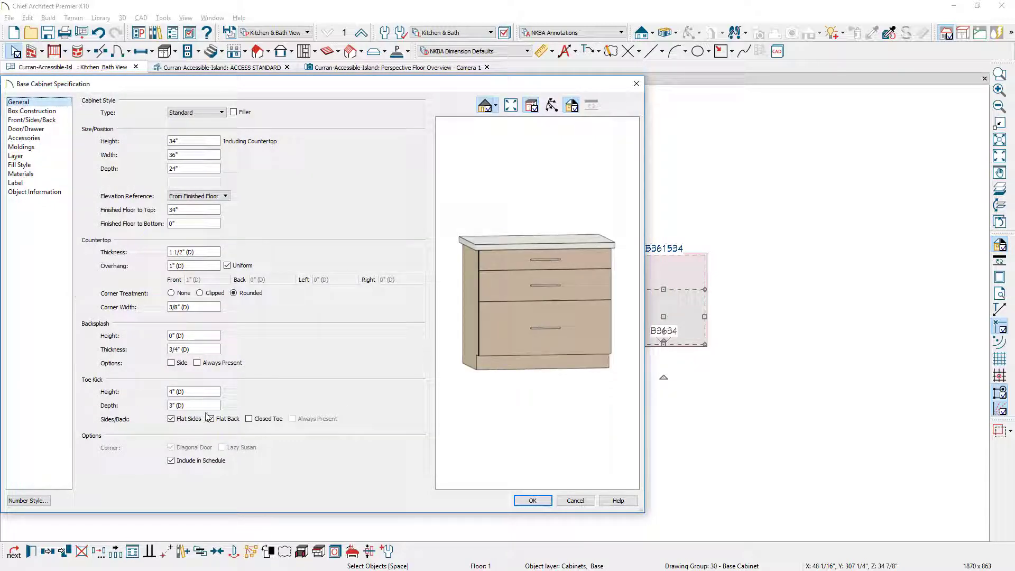
{"action": "left_click_drag", "start_coordinate": [209, 405], "coordinate": [136, 404]}
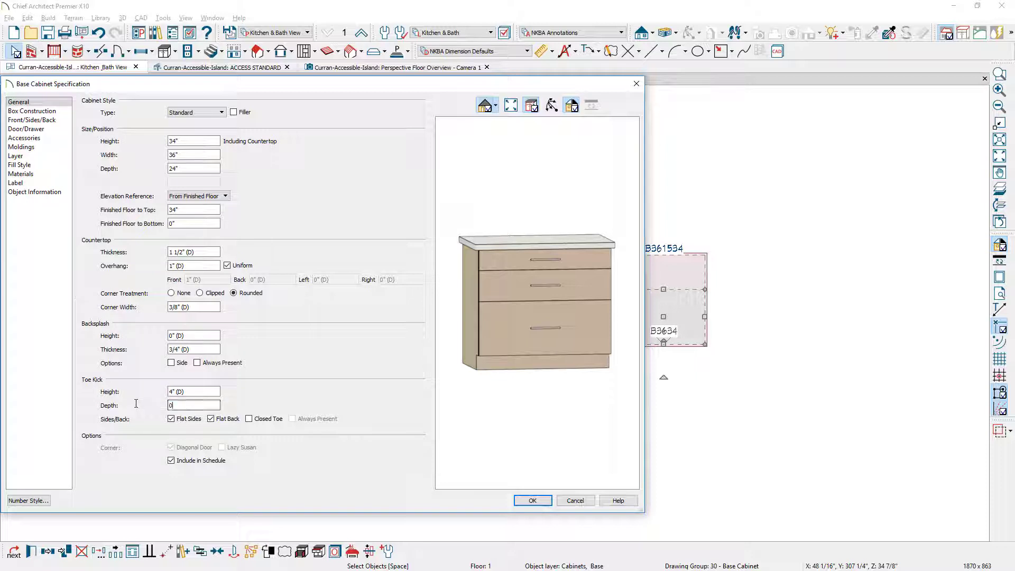
{"action": "type", "text": "0"}
{"action": "key", "text": "Tab"}
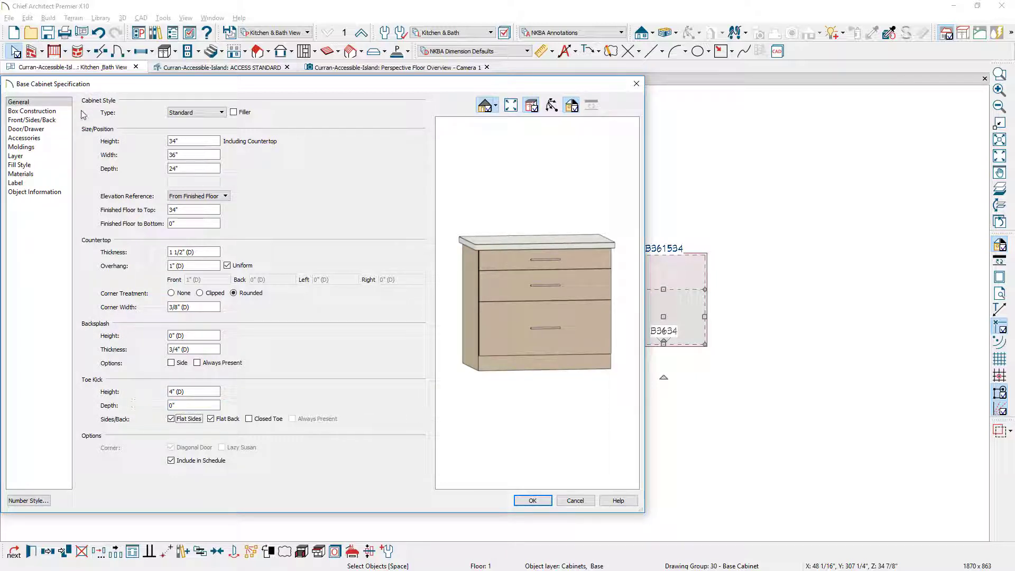
Step: Add the CA-27 base molding to the drawer cabinet, offset from the bottom, with a height of 4"
{"action": "left_click", "coordinate": [39, 151]}
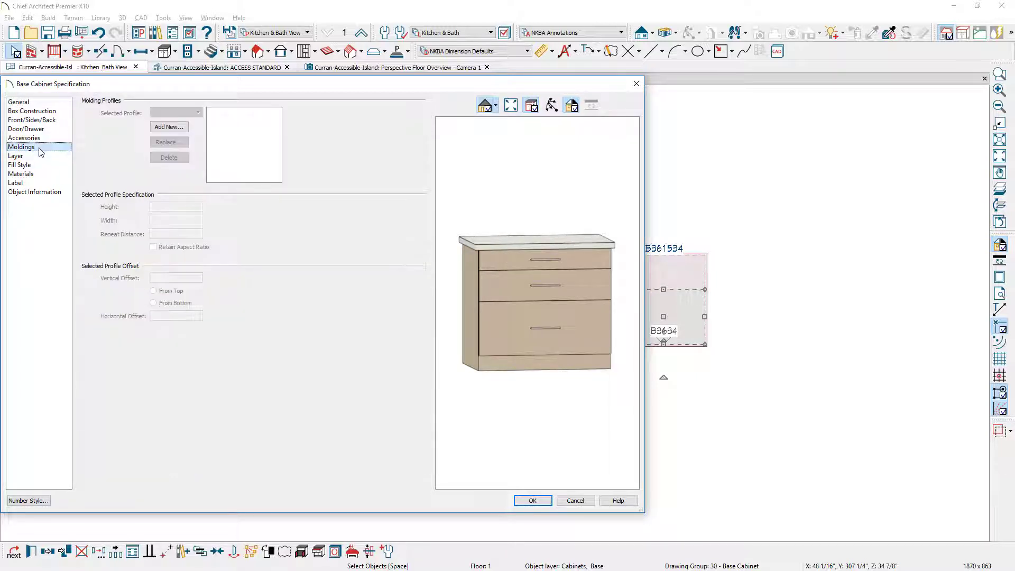
{"action": "left_click", "coordinate": [169, 127]}
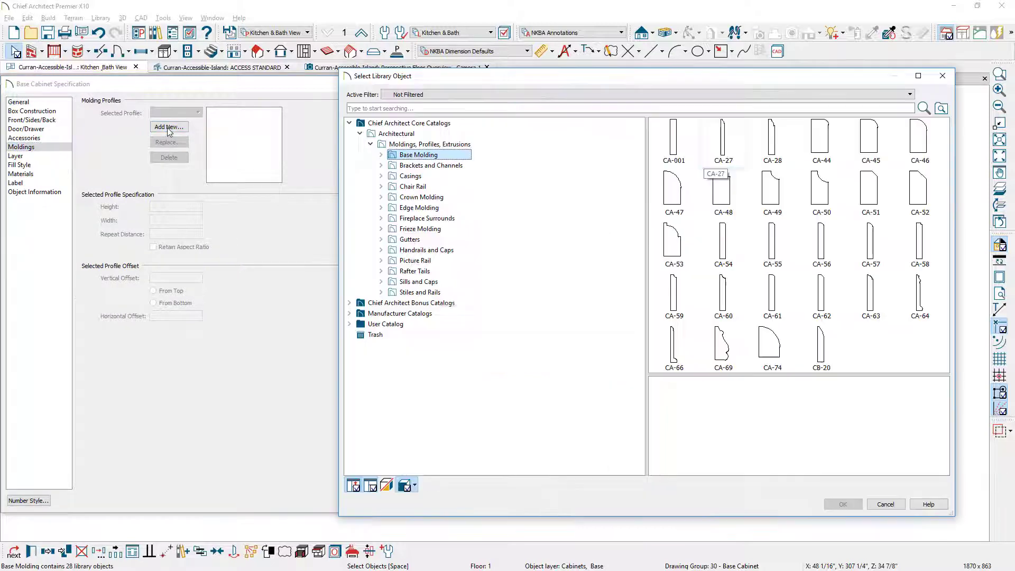
{"action": "double_click", "coordinate": [706, 164]}
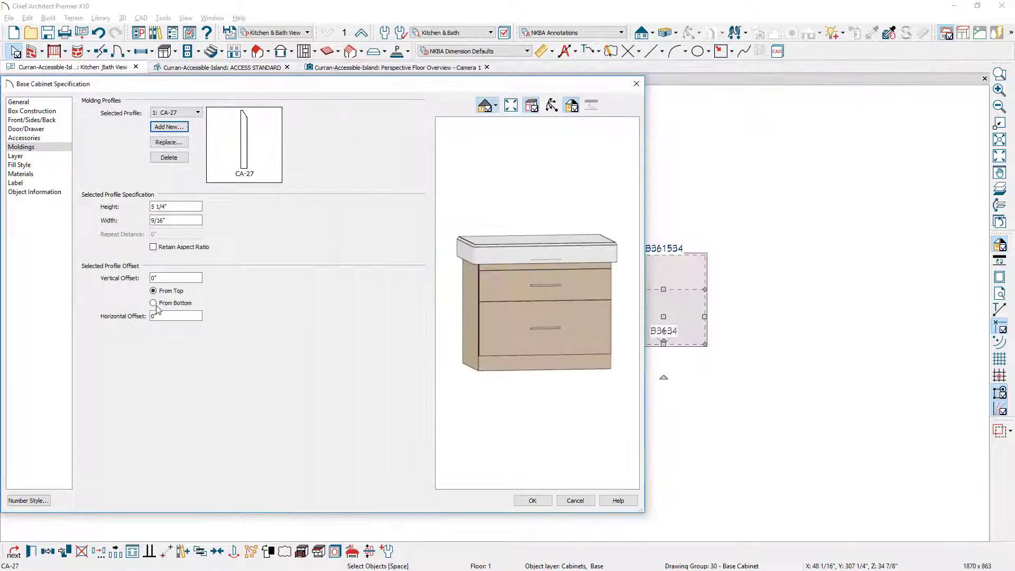
{"action": "left_click", "coordinate": [154, 304]}
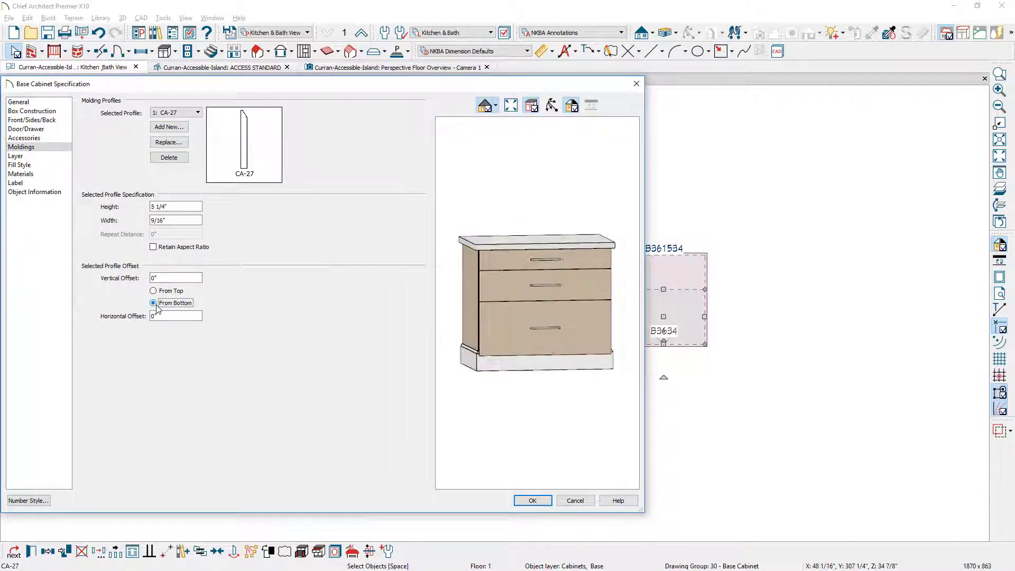
{"action": "double_click", "coordinate": [166, 206]}
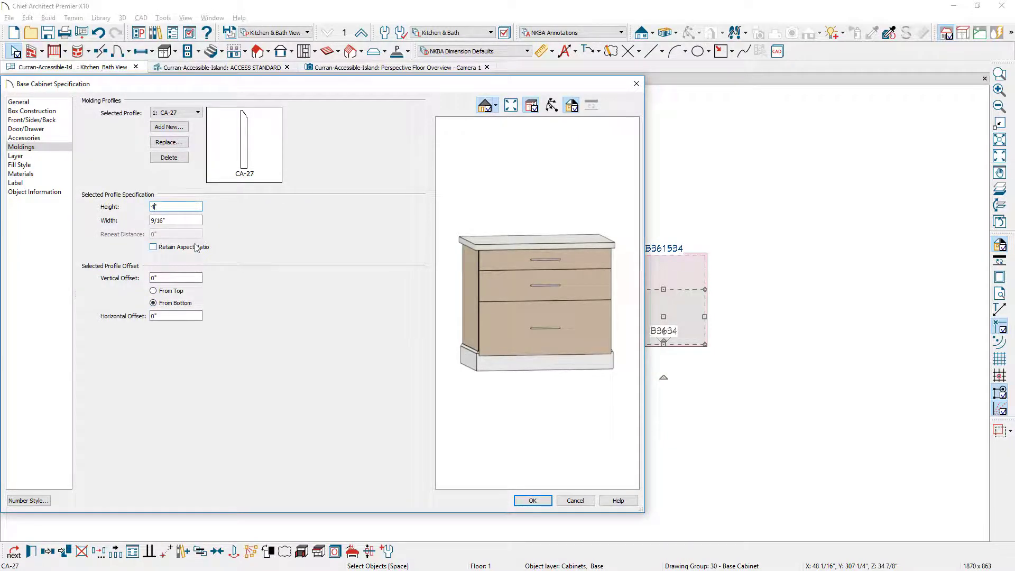
{"action": "key", "text": "Return"}
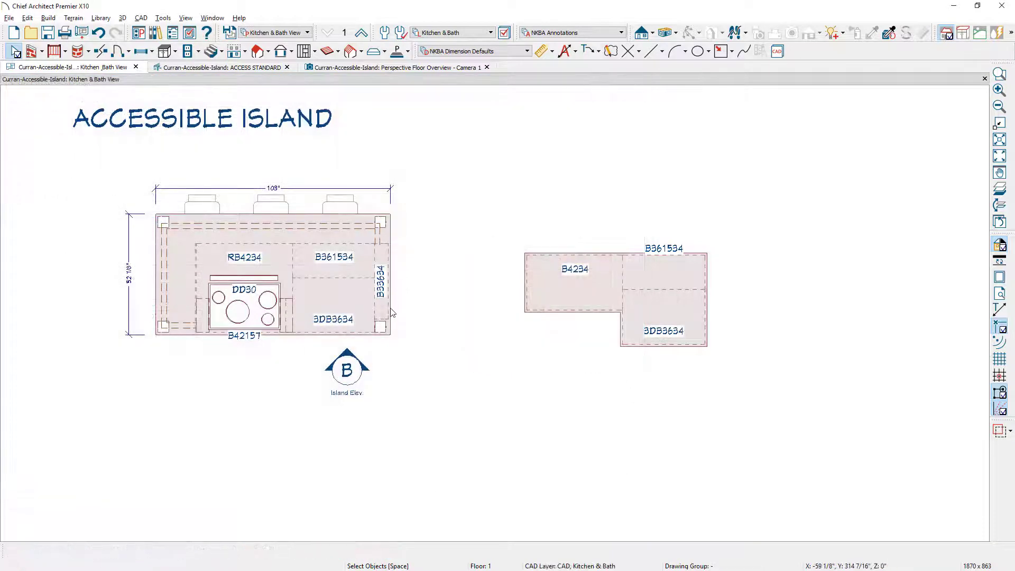
Step: Paste a copy of the rear cabinet to the right of the group, rotate it to face right and reduce its depth to about 8"
{"action": "left_click", "coordinate": [656, 285]}
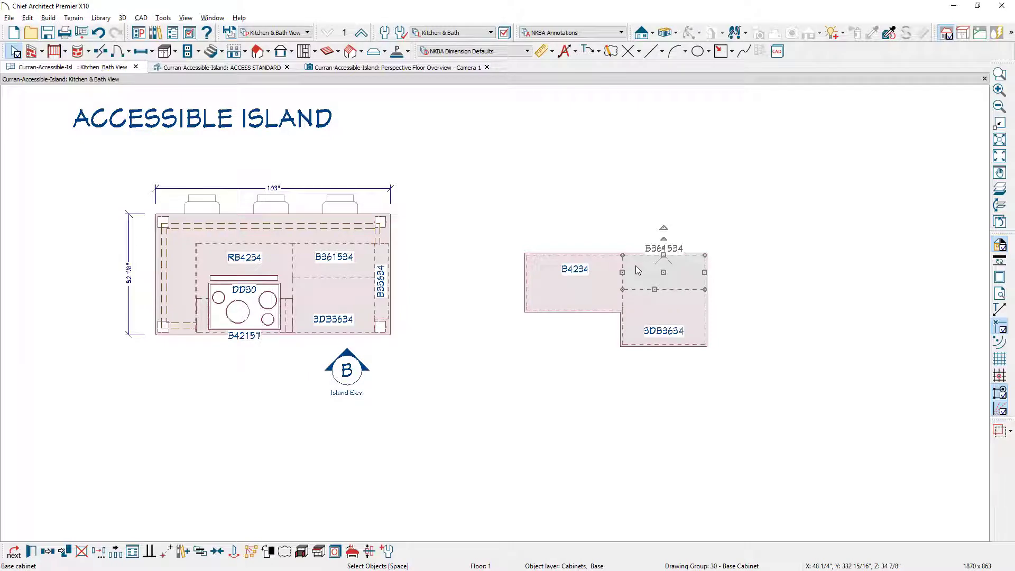
{"action": "key", "text": "ctrl+v"}
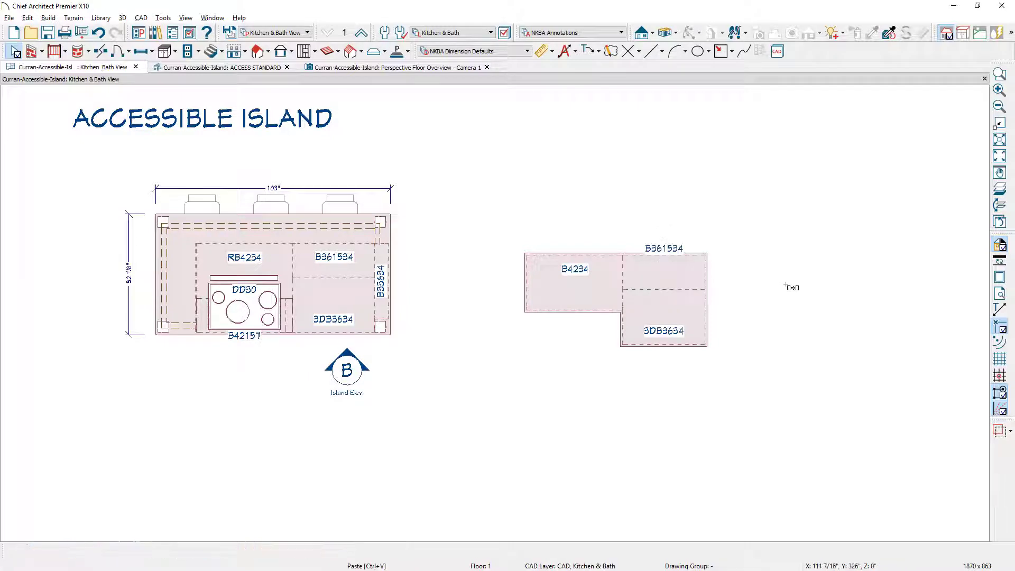
{"action": "left_click", "coordinate": [741, 303]}
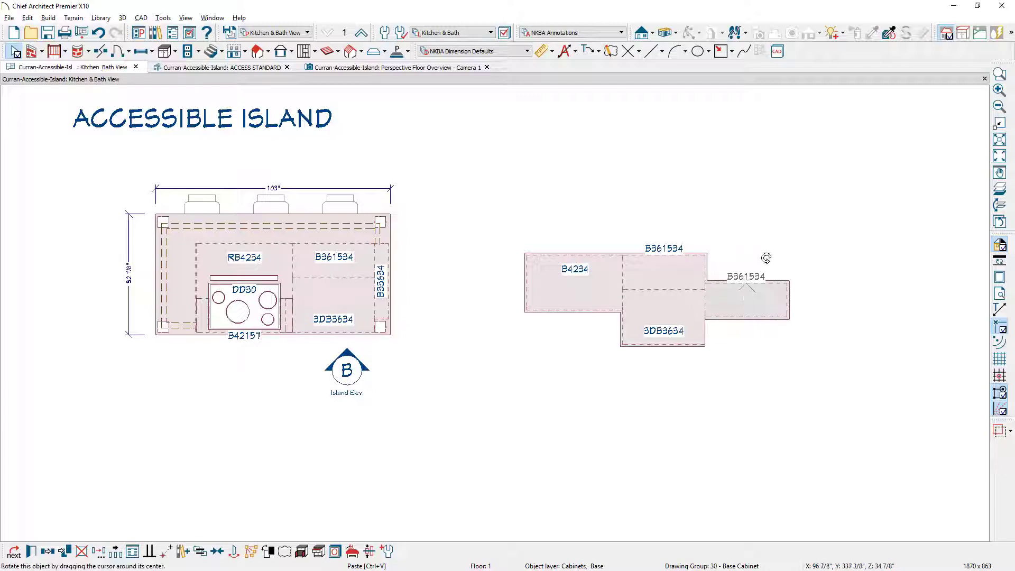
{"action": "left_click_drag", "start_coordinate": [766, 258], "coordinate": [736, 299]}
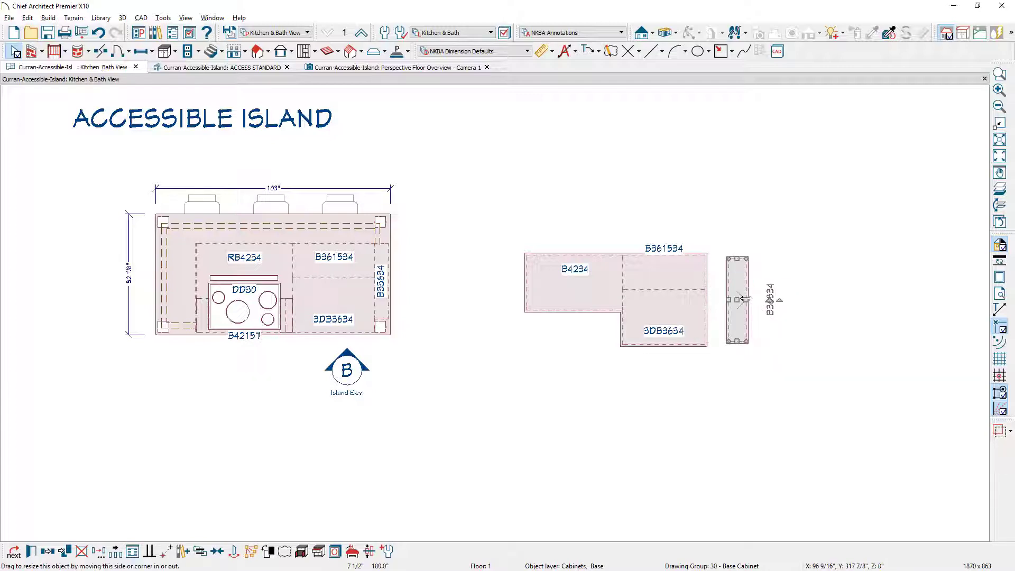
Step: Move the shallow end cabinet point to point so its back corner meets the rear cabinet's right back corner
{"action": "left_click", "coordinate": [166, 553]}
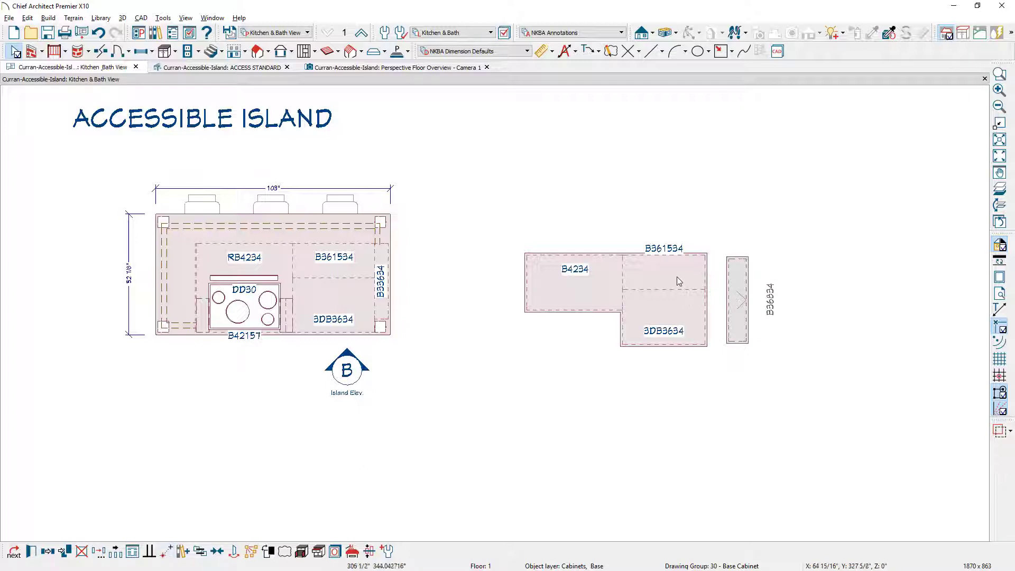
{"action": "left_click", "coordinate": [729, 259]}
{"action": "left_click", "coordinate": [706, 255]}
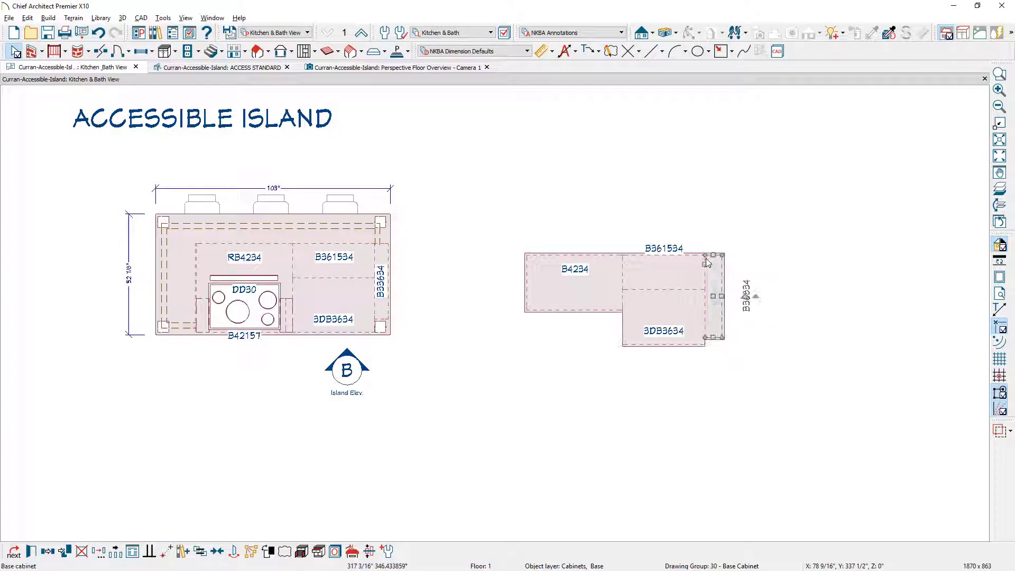
Step: Move the labels of the shallow end cabinet and the rear 15-inch-deep cabinet inside their cabinet outlines
{"action": "scroll", "coordinate": [736, 299], "scroll_direction": "up", "scroll_amount": 2}
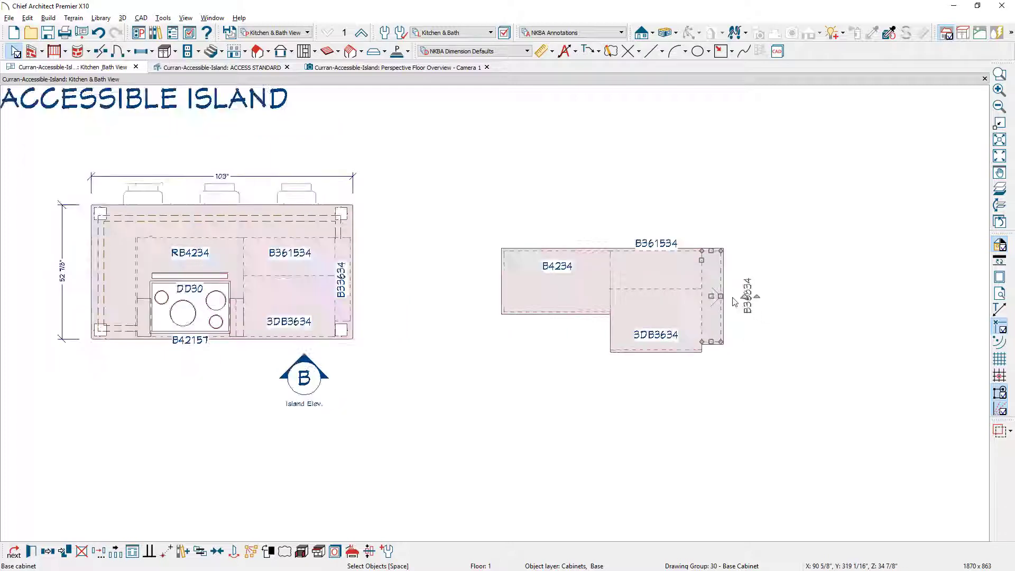
{"action": "left_click_drag", "start_coordinate": [758, 308], "coordinate": [697, 294]}
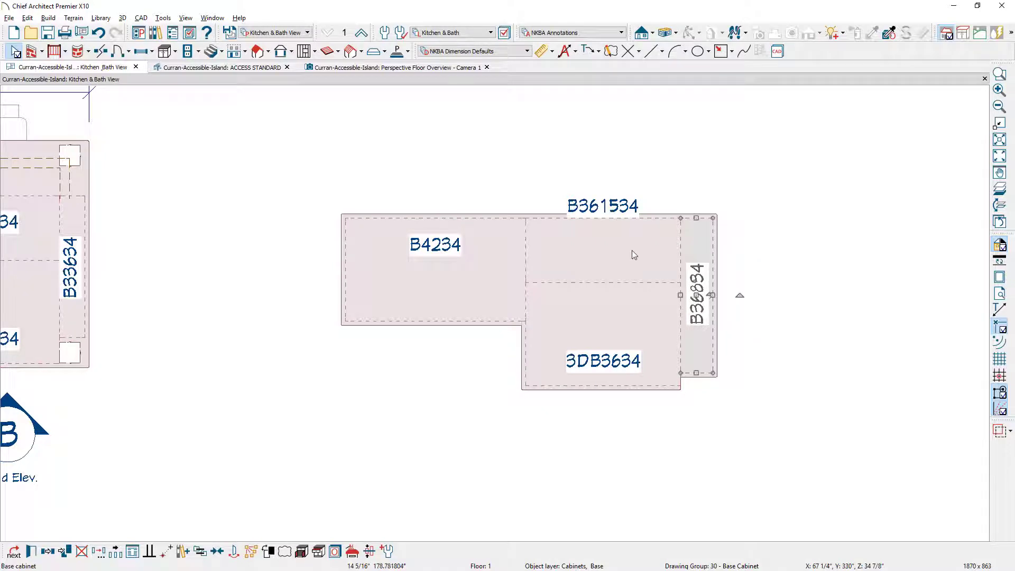
{"action": "left_click", "coordinate": [634, 254]}
{"action": "left_click_drag", "start_coordinate": [602, 204], "coordinate": [599, 237]}
{"action": "key", "text": "Escape"}
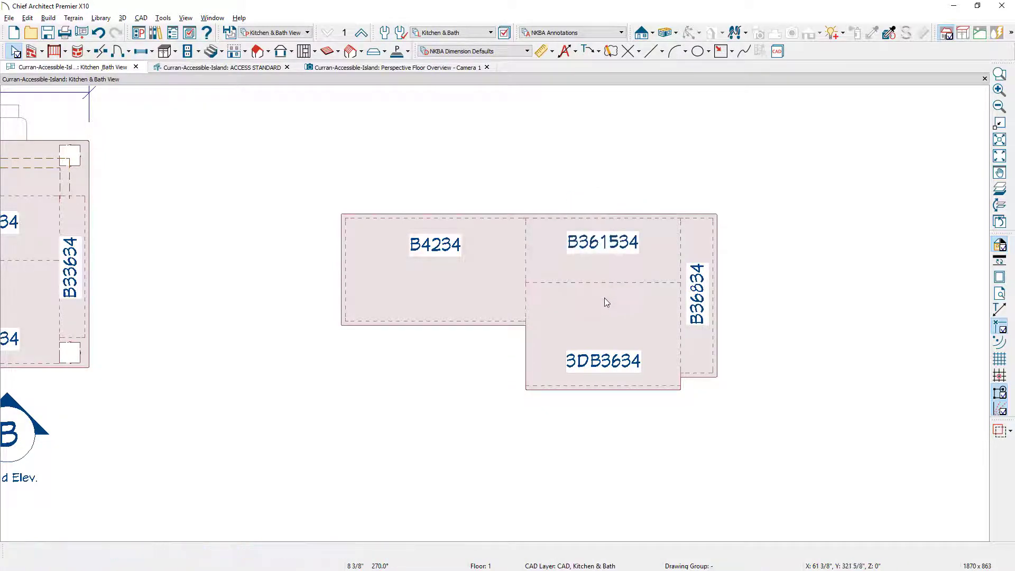
Step: Show the cabinet group in the Perspective Floor Overview camera view
{"action": "scroll", "coordinate": [604, 297], "scroll_direction": "down", "scroll_amount": 2}
{"action": "scroll", "coordinate": [604, 298], "scroll_direction": "down", "scroll_amount": 1}
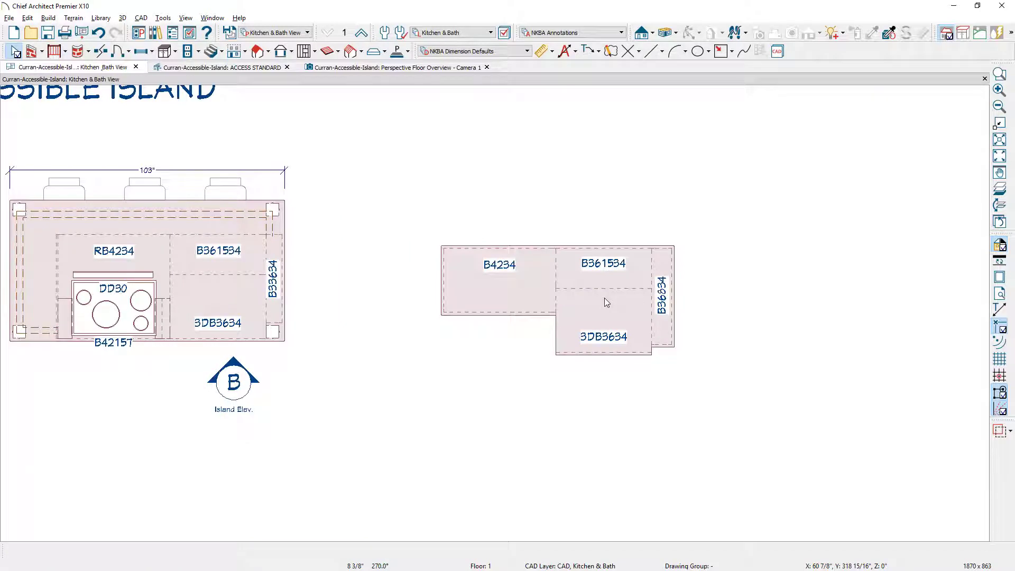
{"action": "scroll", "coordinate": [605, 297], "scroll_direction": "down", "scroll_amount": 1}
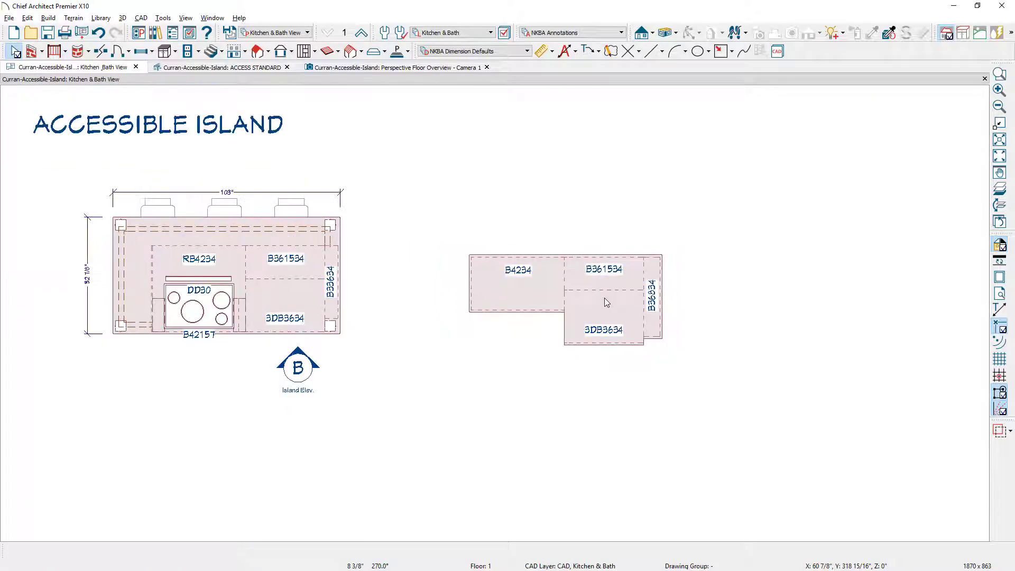
{"action": "left_click", "coordinate": [383, 69]}
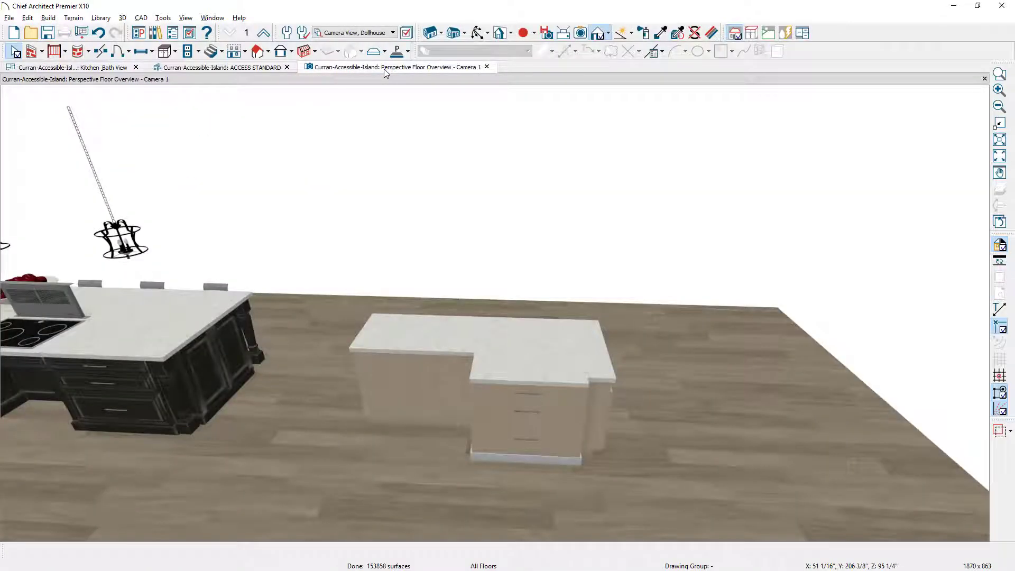
Step: Apply the example island's Dark Distressed Paint 2 to all the new cabinets in room mode, including the drawer cabinet's toe kick
{"action": "left_click", "coordinate": [660, 34]}
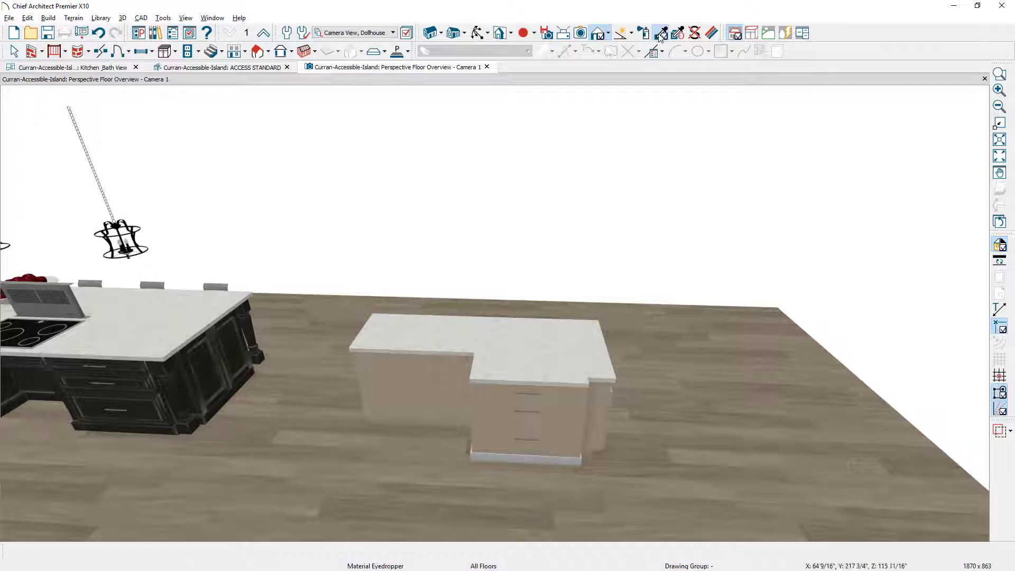
{"action": "left_click", "coordinate": [219, 366]}
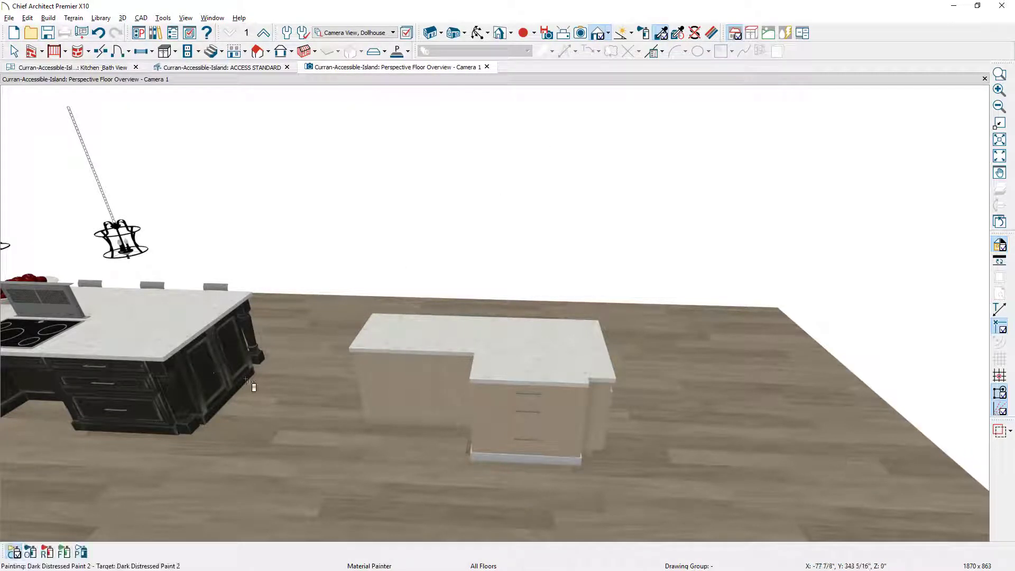
{"action": "left_click", "coordinate": [47, 553]}
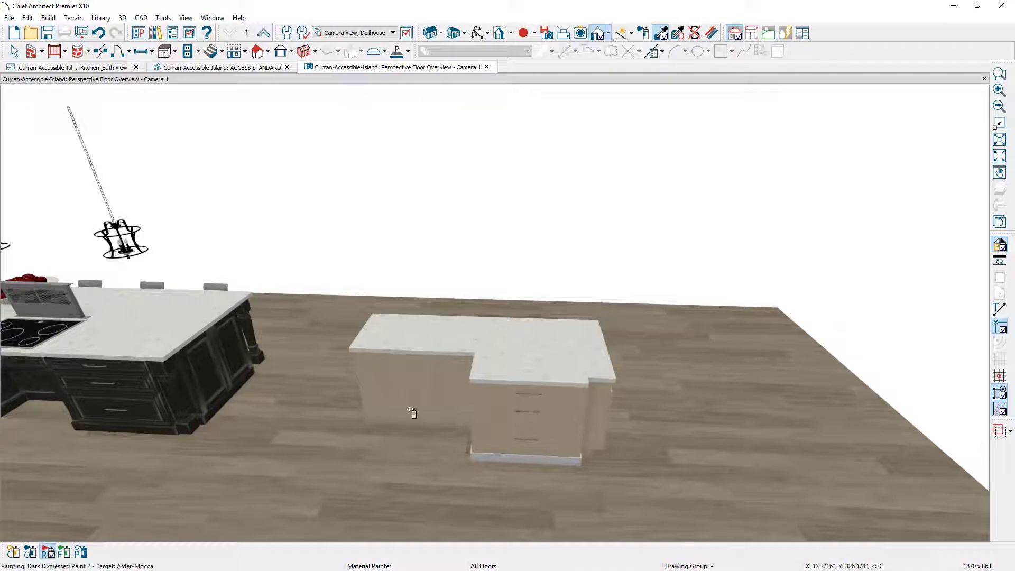
{"action": "left_click", "coordinate": [414, 413]}
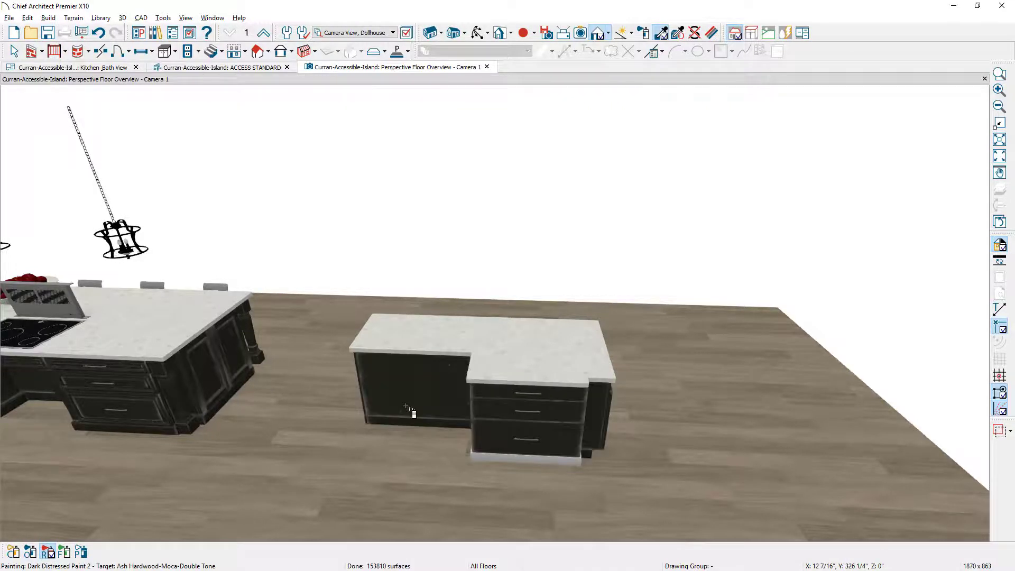
{"action": "left_click", "coordinate": [497, 464]}
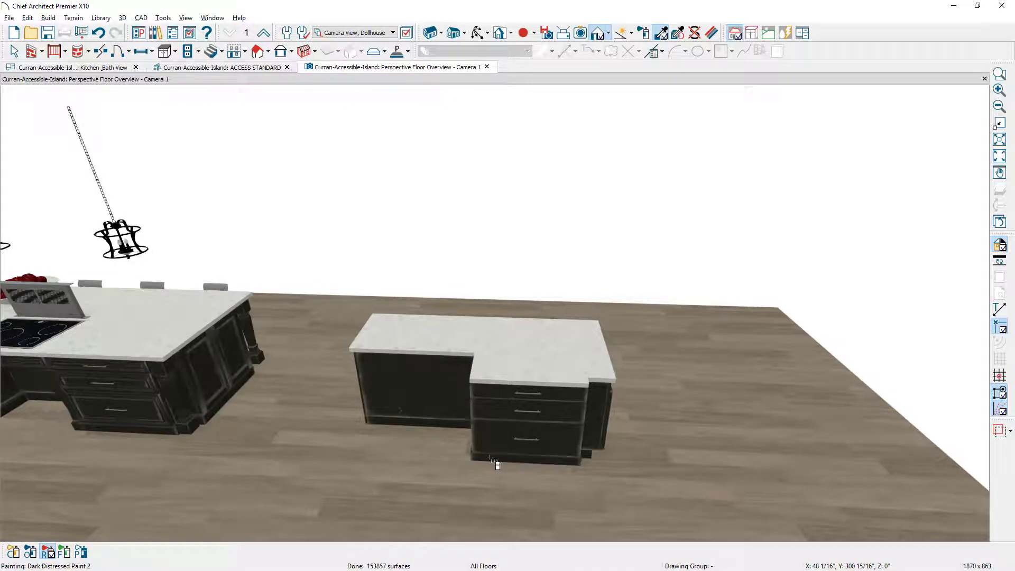
Step: Load the three-drawer cabinet's properties with the Object Painter, keeping only Toekick Depth selected for transfer
{"action": "mouse_move", "coordinate": [650, 418]}
{"action": "middle_mouse_down"}
{"action": "mouse_move", "coordinate": [624, 467]}
{"action": "mouse_move", "coordinate": [415, 453]}
{"action": "mouse_move", "coordinate": [421, 440]}
{"action": "mouse_move", "coordinate": [554, 441]}
{"action": "mouse_move", "coordinate": [573, 431]}
{"action": "middle_mouse_up"}
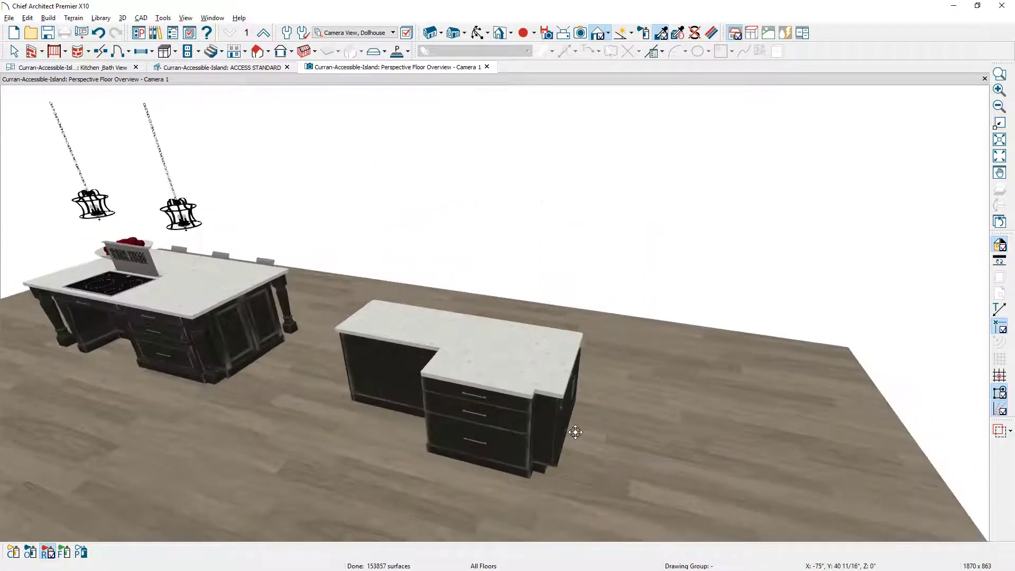
{"action": "left_click", "coordinate": [678, 35]}
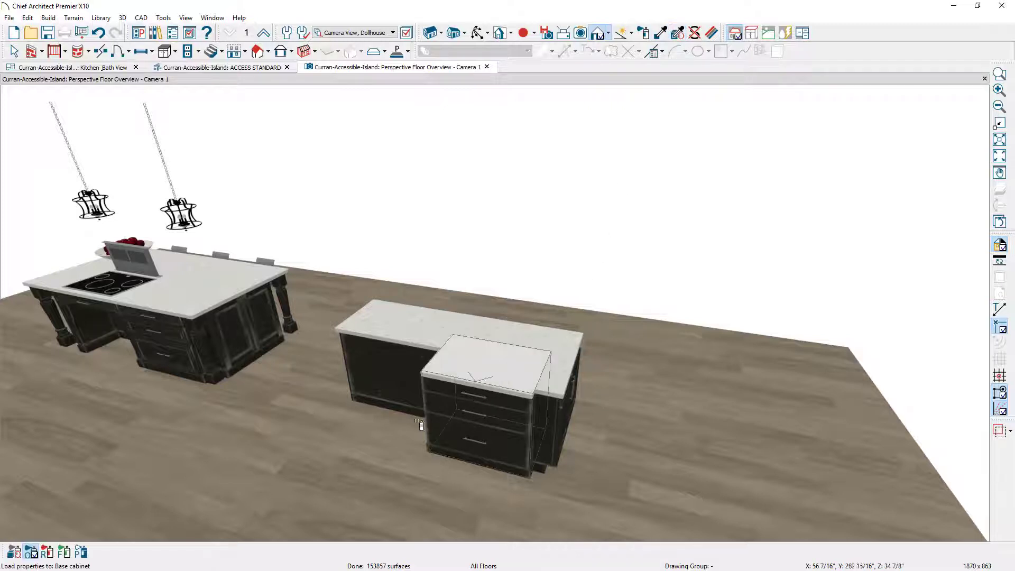
{"action": "left_click", "coordinate": [502, 390]}
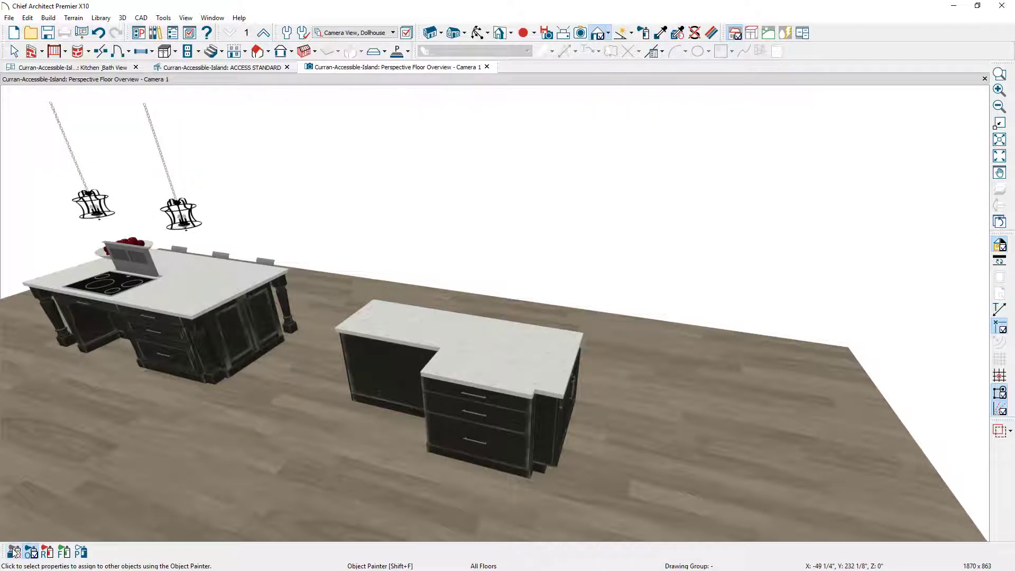
{"action": "left_click", "coordinate": [14, 552]}
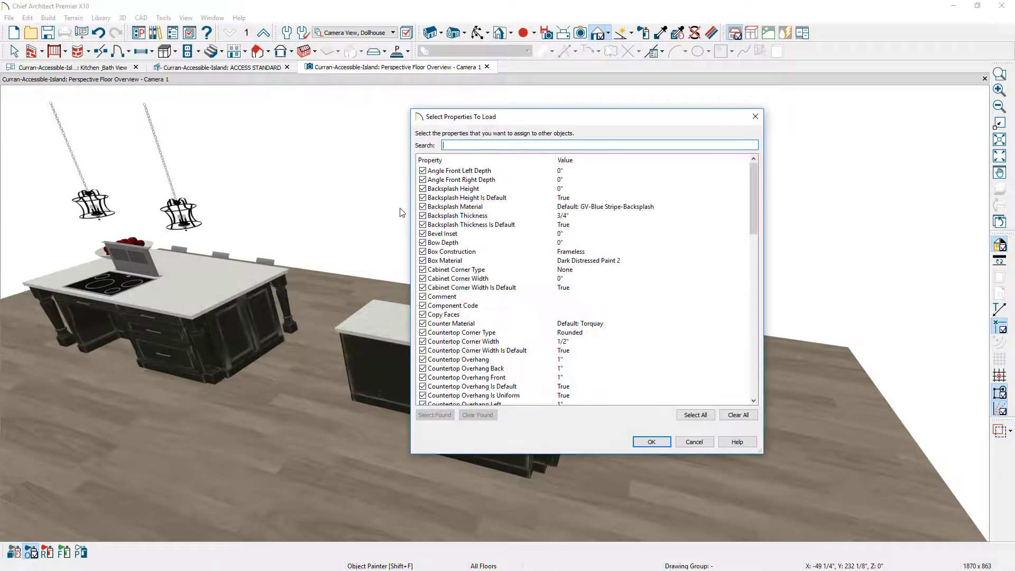
{"action": "left_click", "coordinate": [738, 415]}
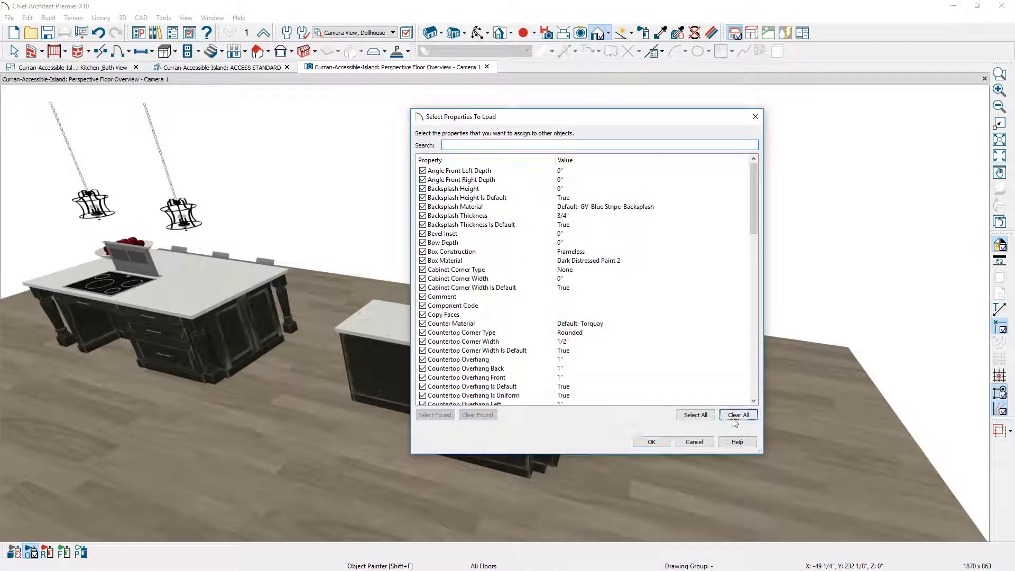
{"action": "left_click", "coordinate": [491, 145]}
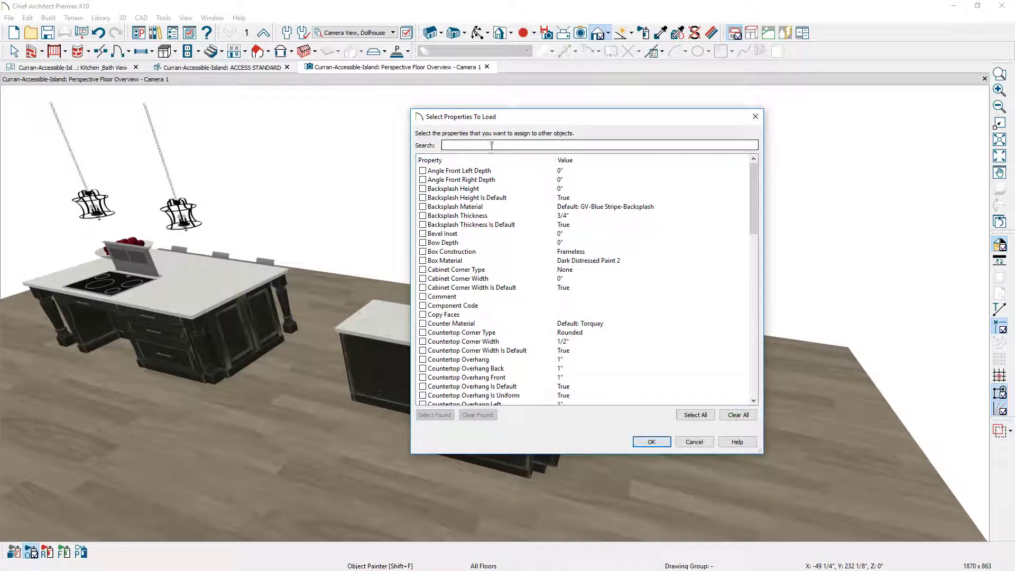
{"action": "type", "text": "toe"}
{"action": "left_click", "coordinate": [423, 202]}
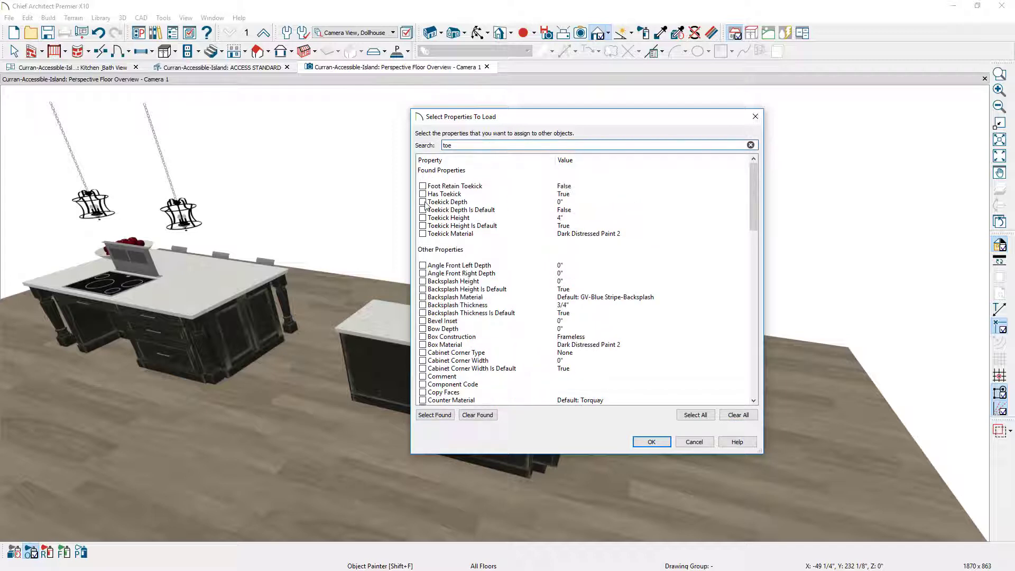
Step: Add Moldings and Molding Material to the transferred properties and apply them to the rear and shallow end cabinets
{"action": "double_click", "coordinate": [447, 146]}
{"action": "type", "text": "mold"}
{"action": "left_click", "coordinate": [423, 194]}
{"action": "left_click", "coordinate": [423, 186]}
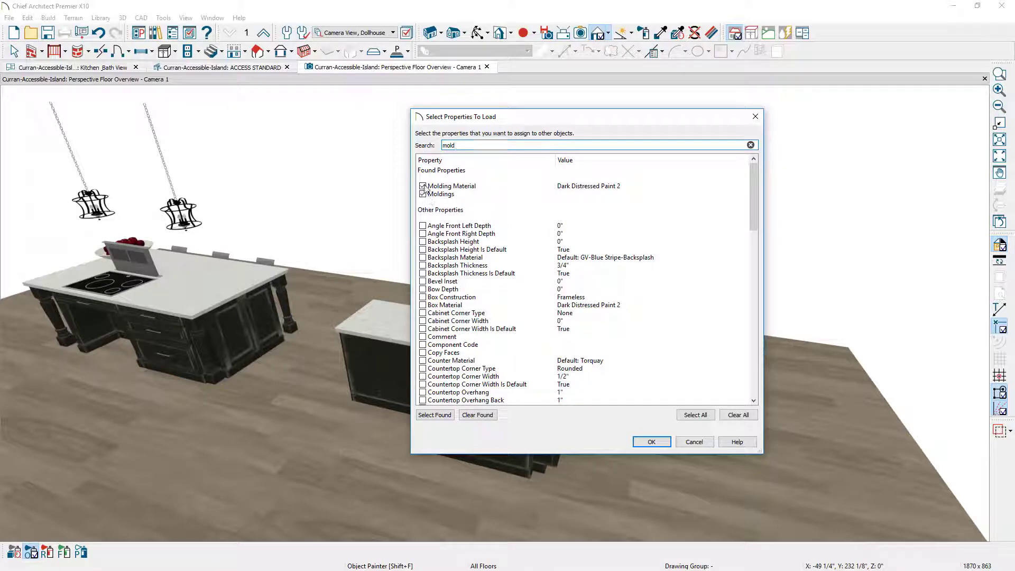
{"action": "left_click", "coordinate": [652, 442]}
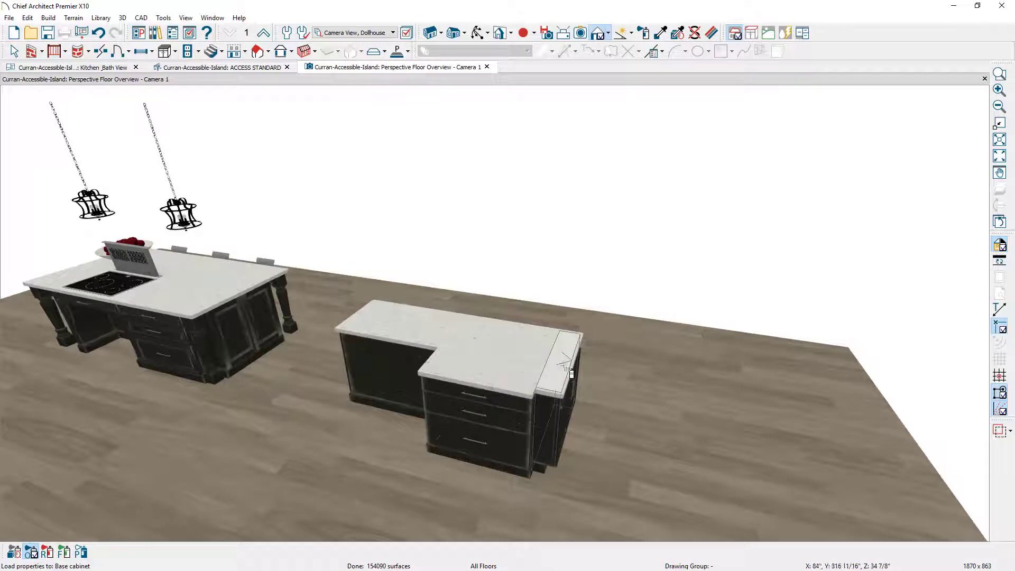
{"action": "key", "text": "Escape"}
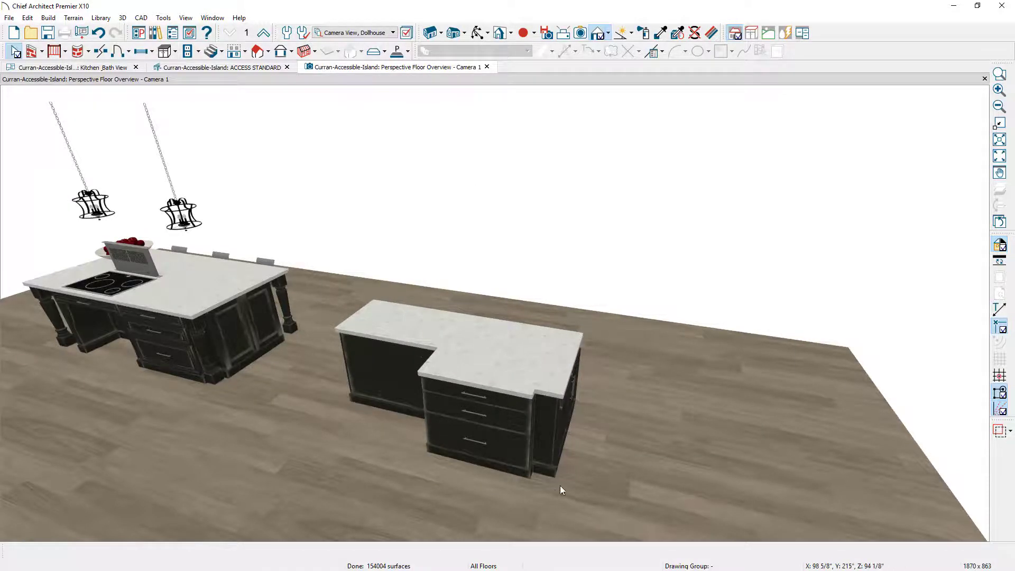
Step: Place a base cabinet in front of the rear cabinet beside the drawer cabinet, widen it to 42" and raise its bottom for a 12" height
{"action": "scroll", "coordinate": [543, 504], "scroll_direction": "up", "scroll_amount": 3}
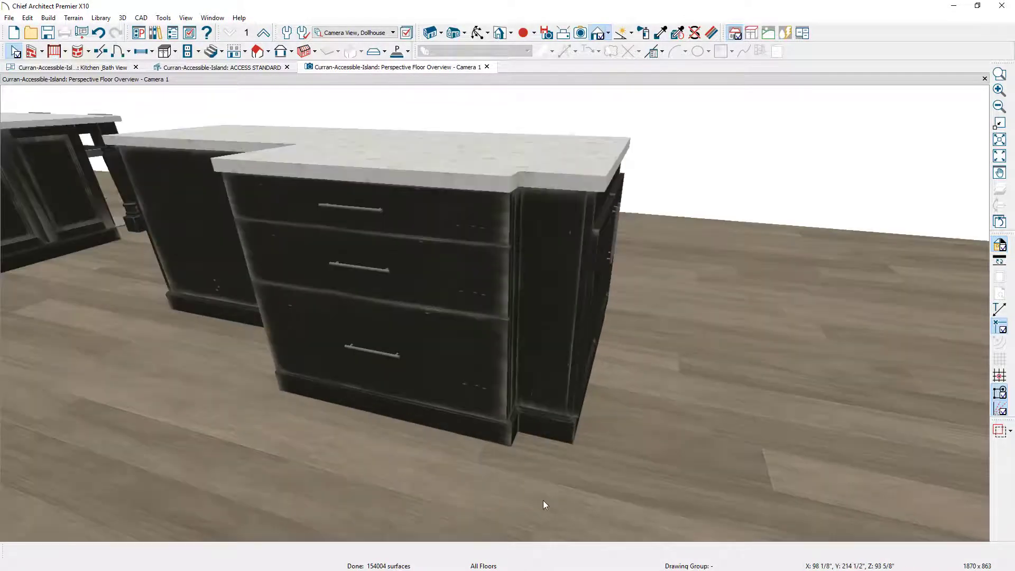
{"action": "scroll", "coordinate": [544, 504], "scroll_direction": "down", "scroll_amount": 5}
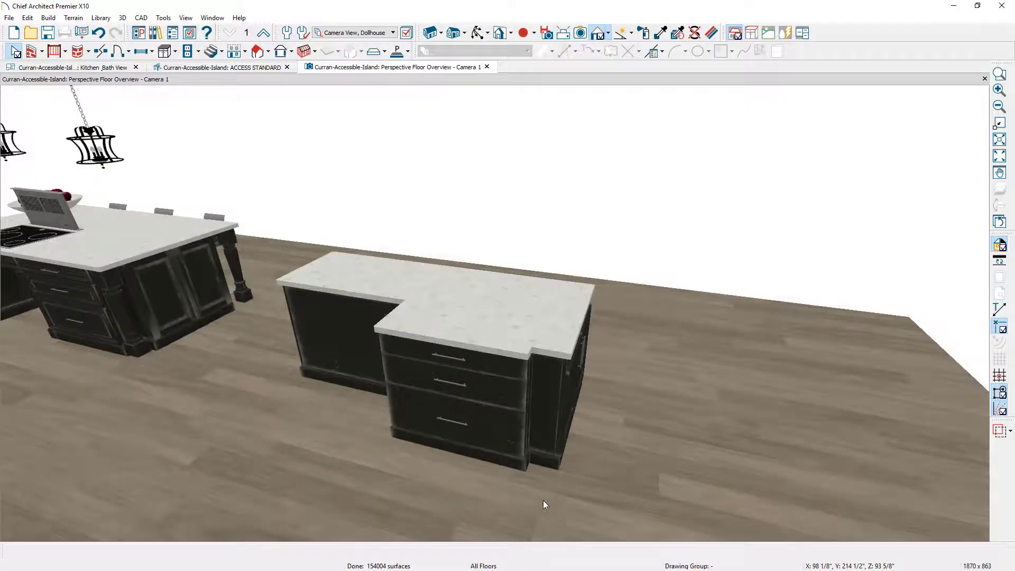
{"action": "middle_click_drag", "start_coordinate": [233, 408], "coordinate": [503, 401]}
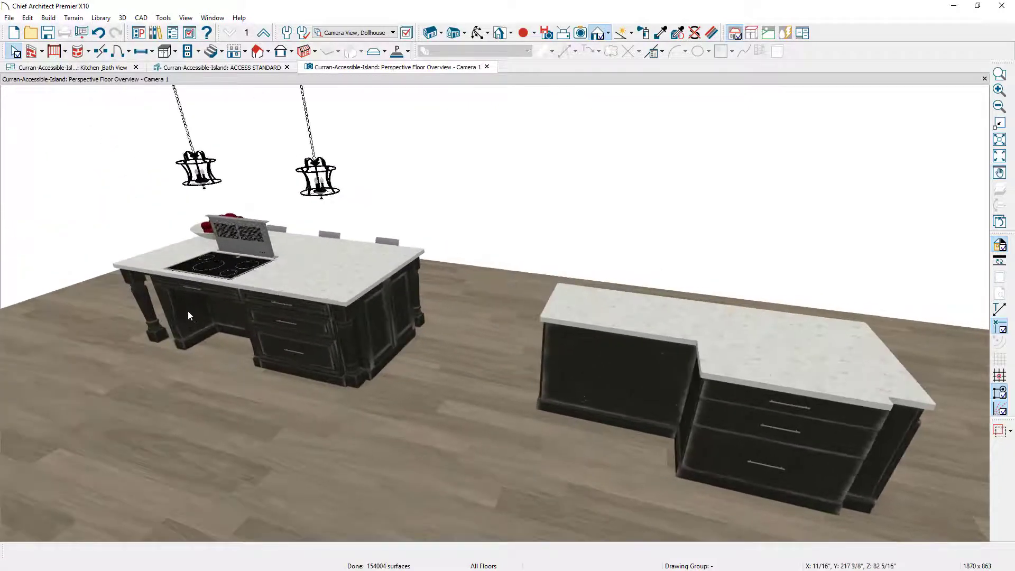
{"action": "scroll", "coordinate": [186, 310], "scroll_direction": "up", "scroll_amount": 2}
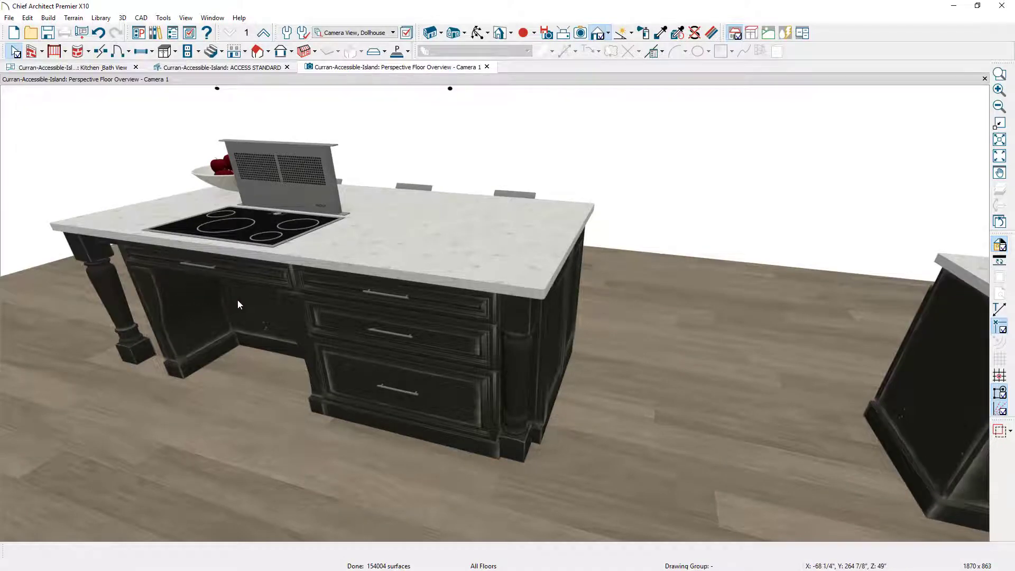
{"action": "middle_click_drag", "start_coordinate": [664, 335], "coordinate": [132, 219]}
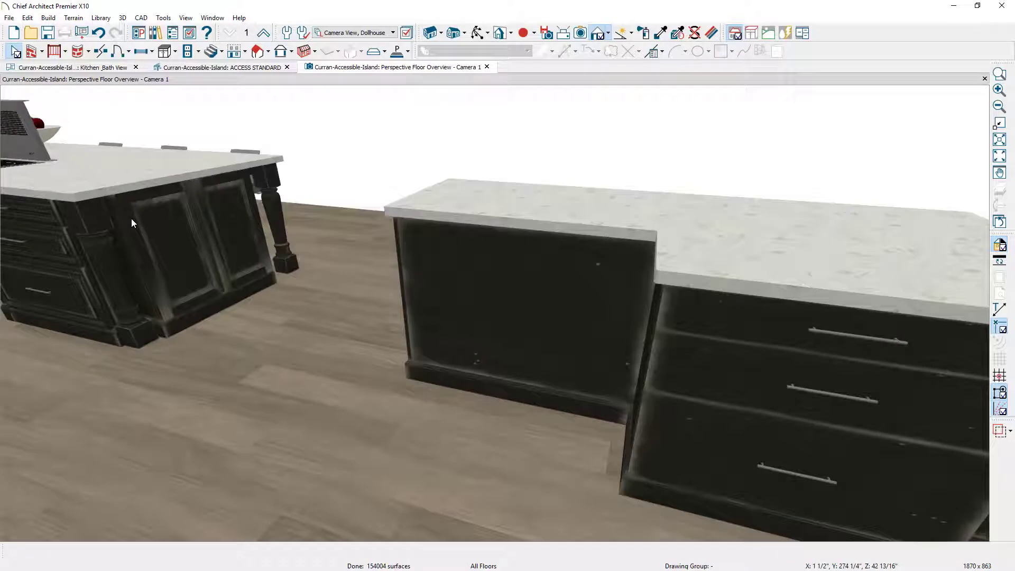
{"action": "left_click", "coordinate": [166, 51]}
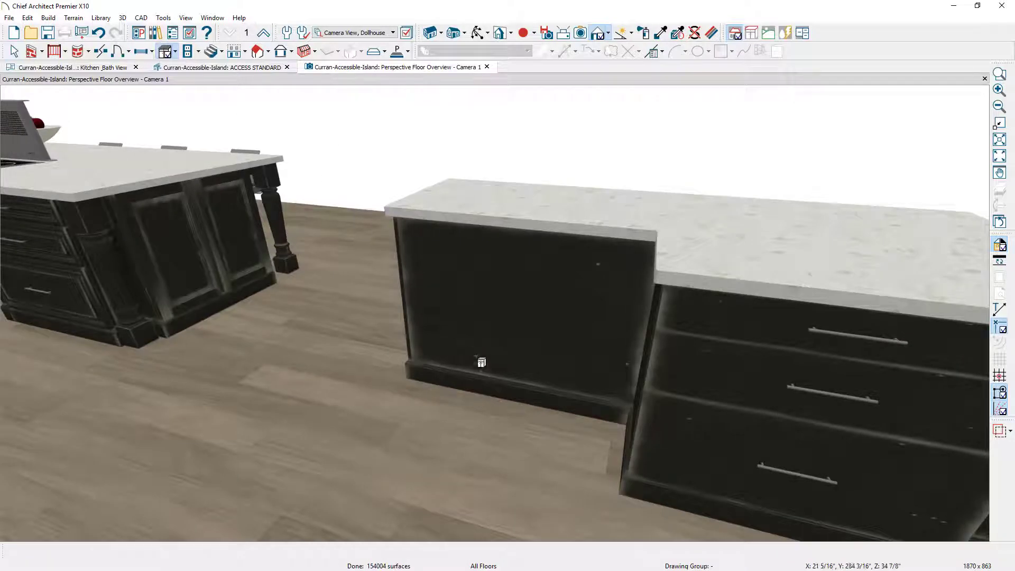
{"action": "left_click", "coordinate": [560, 423]}
{"action": "left_click_drag", "start_coordinate": [429, 400], "coordinate": [309, 350]}
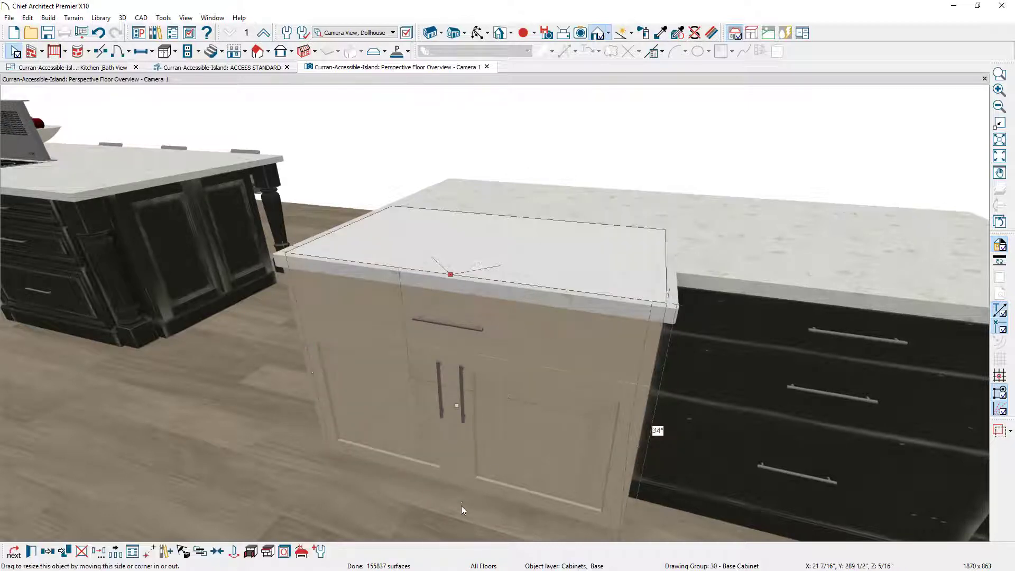
{"action": "left_click_drag", "start_coordinate": [456, 406], "coordinate": [464, 374]}
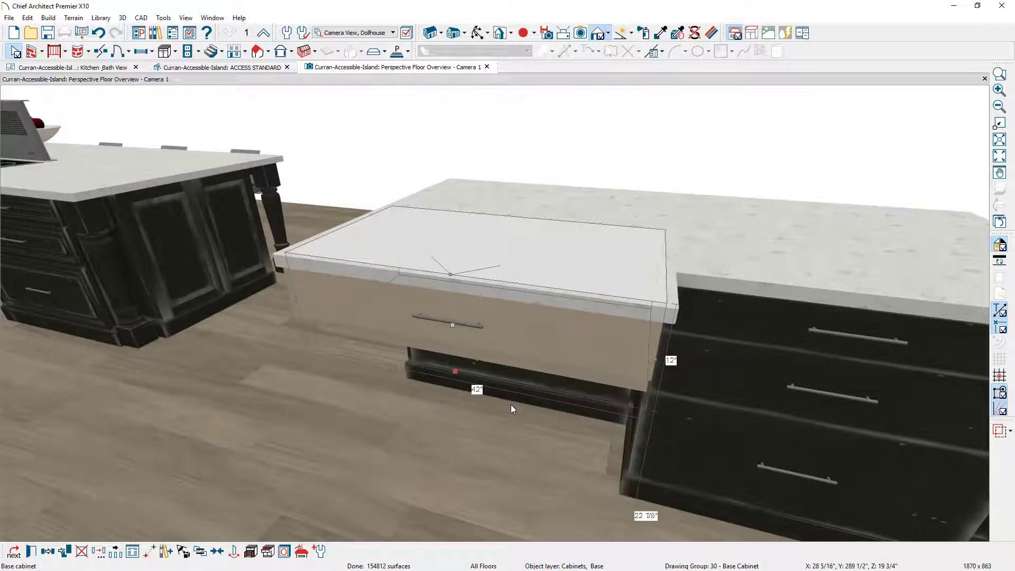
Step: Set the new base cabinet's height to 7", its depth to 15" and its finished floor to top distance to 34"
{"action": "double_click", "coordinate": [511, 408]}
{"action": "type", "text": "7"}
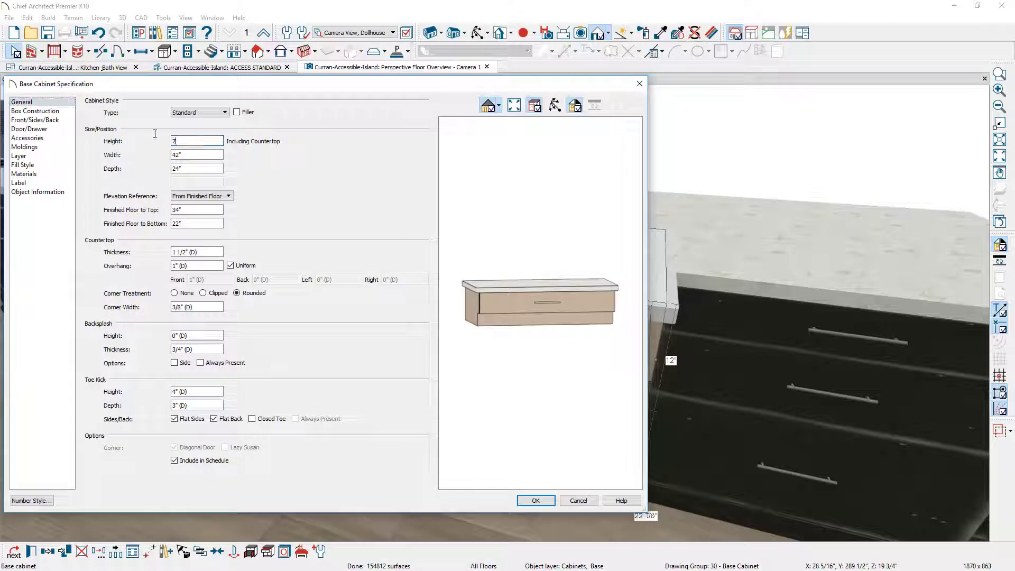
{"action": "double_click", "coordinate": [194, 169]}
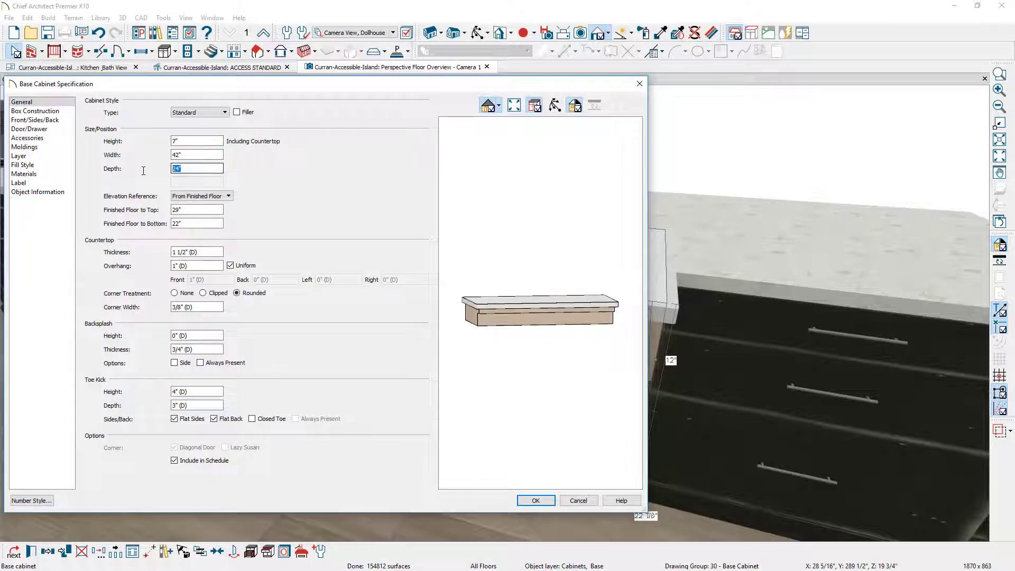
{"action": "type", "text": "15"}
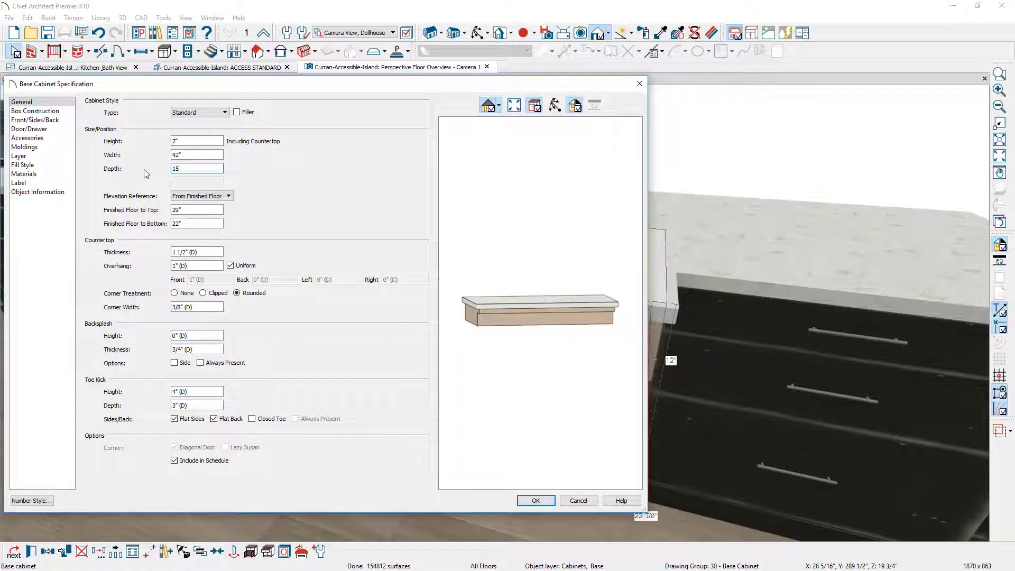
{"action": "key", "text": "Tab"}
{"action": "key", "text": "Tab"}
{"action": "type", "text": "3"}
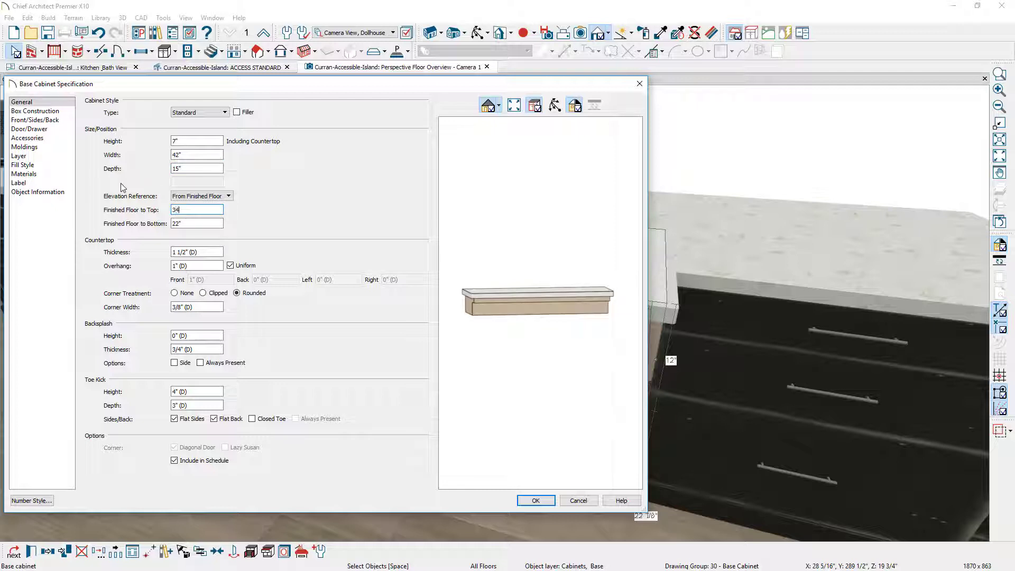
{"action": "type", "text": "4"}
{"action": "key", "text": "Tab"}
Step: Set the new cabinet's toe kick height and depth to 0"
{"action": "double_click", "coordinate": [187, 391]}
{"action": "type", "text": "0"}
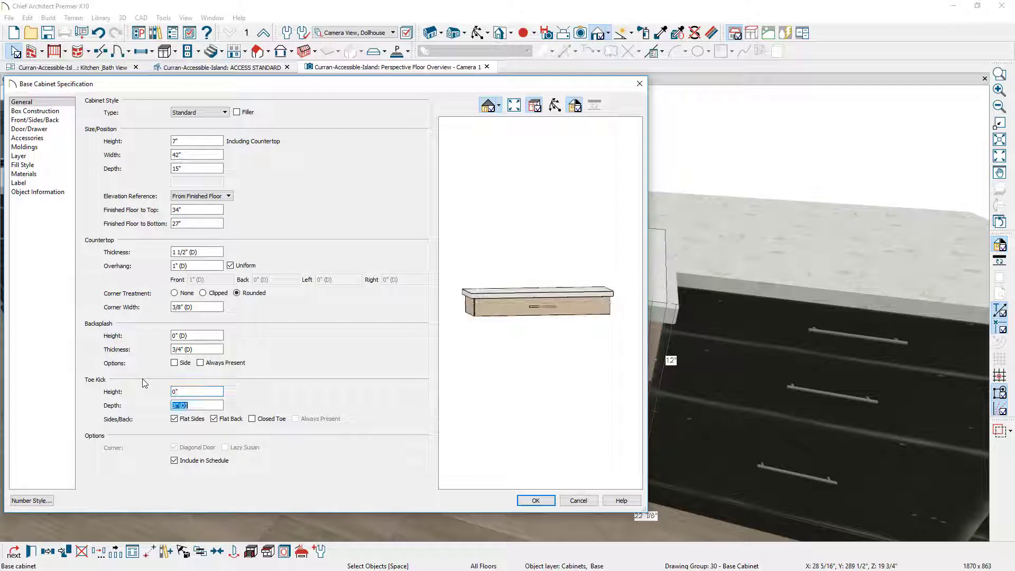
{"action": "key", "text": "Tab"}
{"action": "type", "text": "0"}
{"action": "key", "text": "Tab"}
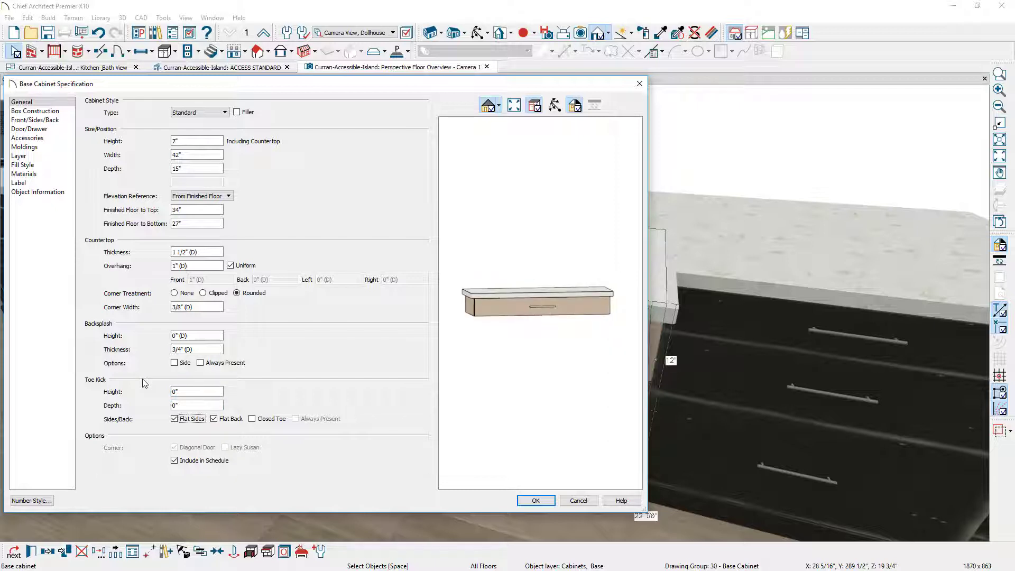
Step: Change the lower horizontal separation on the new cabinet's front to a blank area
{"action": "left_click", "coordinate": [516, 308]}
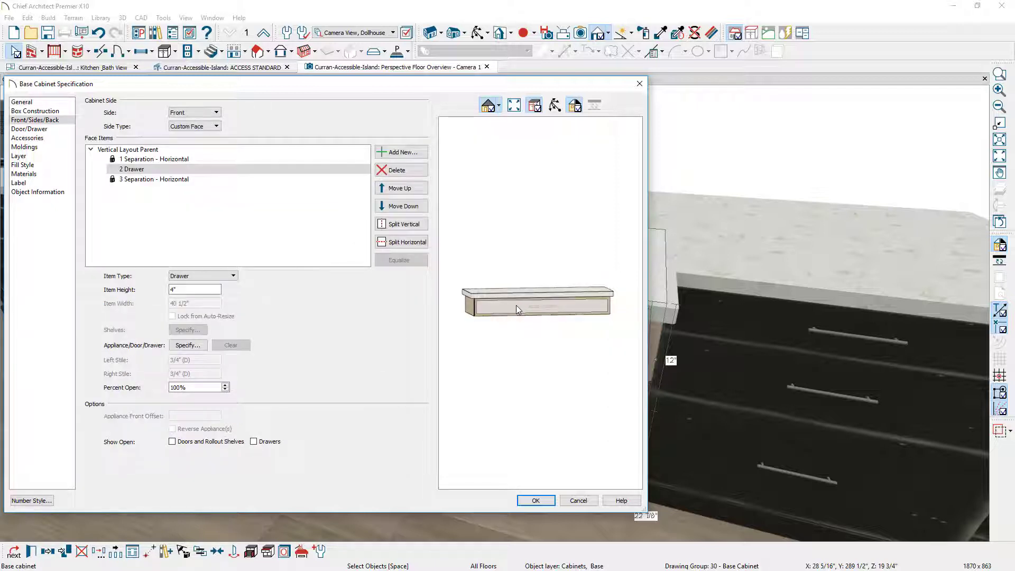
{"action": "left_click", "coordinate": [173, 289]}
{"action": "type", "text": "11/16"}
{"action": "left_click", "coordinate": [167, 180]}
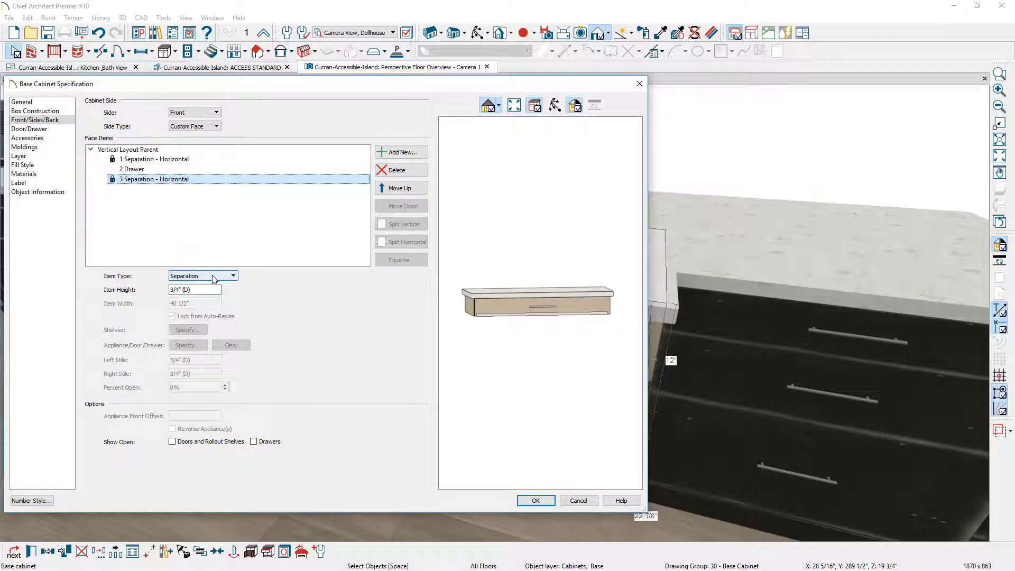
{"action": "left_click", "coordinate": [214, 279]}
{"action": "left_click", "coordinate": [201, 293]}
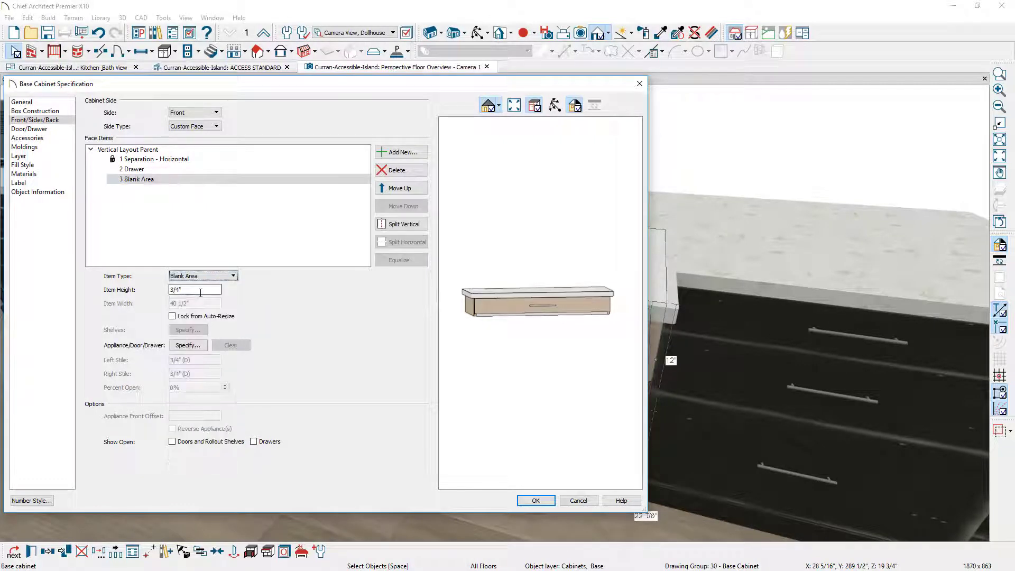
Step: Set the item height of the new cabinet's front drawer to 4 11/16"
{"action": "left_click", "coordinate": [146, 169]}
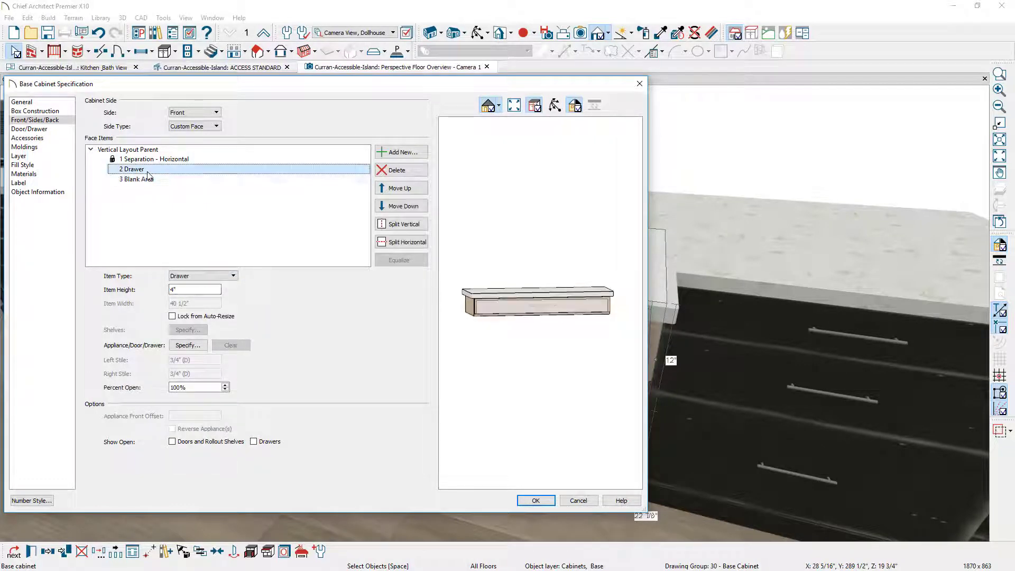
{"action": "double_click", "coordinate": [189, 290]}
{"action": "type", "text": "4 11/16\""}
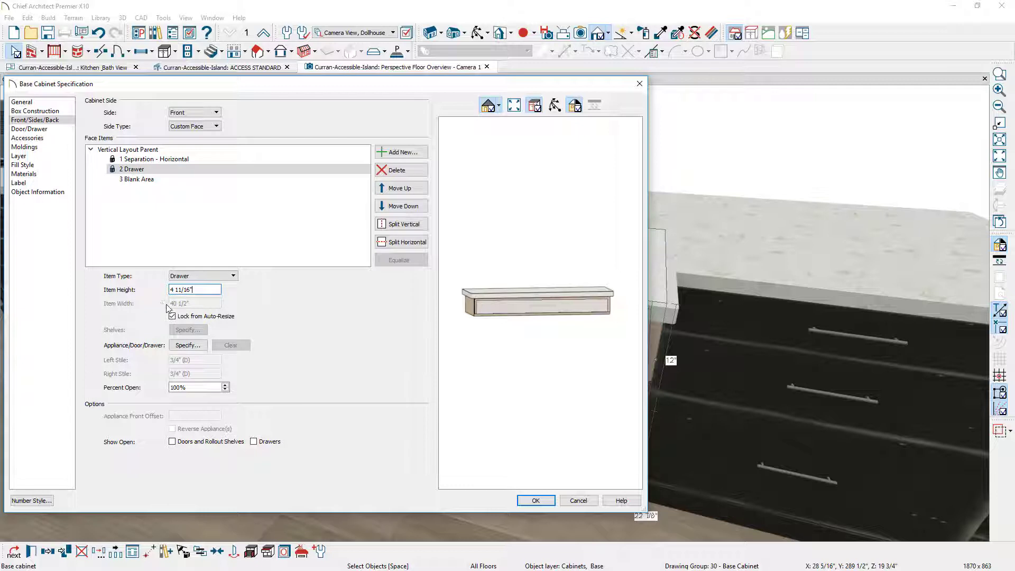
{"action": "key", "text": "Tab"}
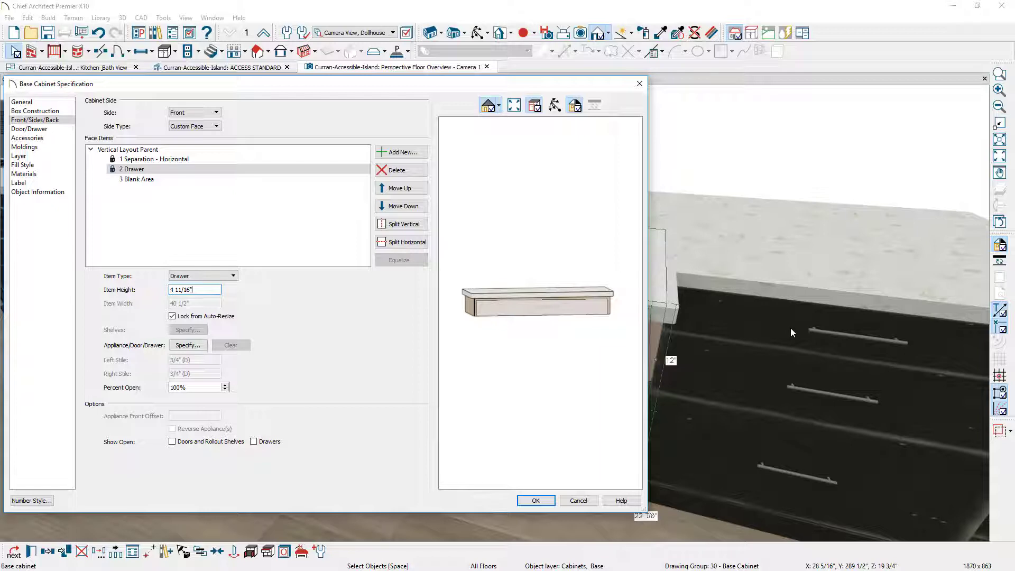
Step: Apply the new drawer cabinet's settings and compare its knee space with the finished island's in the camera view
{"action": "left_click", "coordinate": [536, 500]}
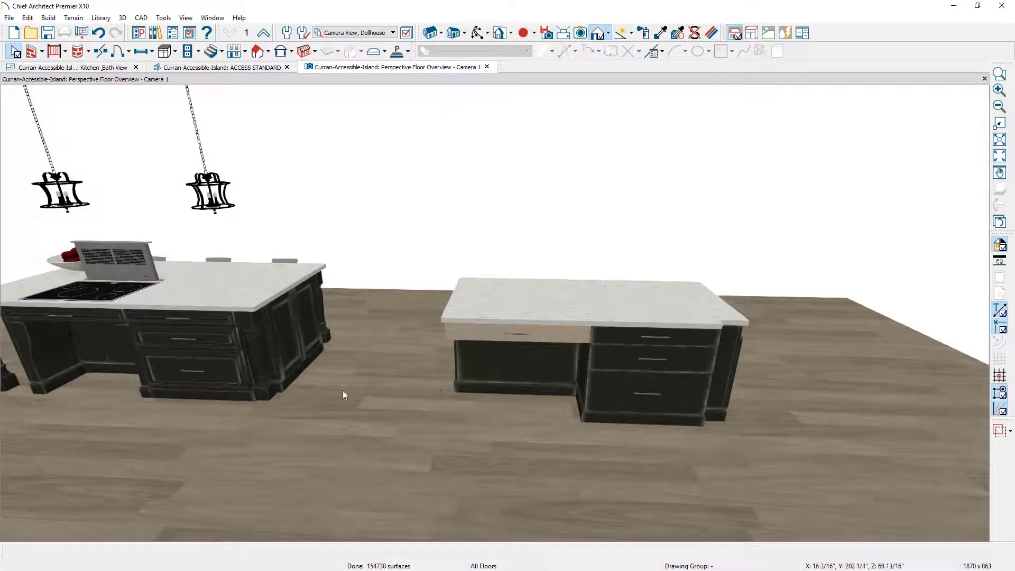
{"action": "key", "text": "space"}
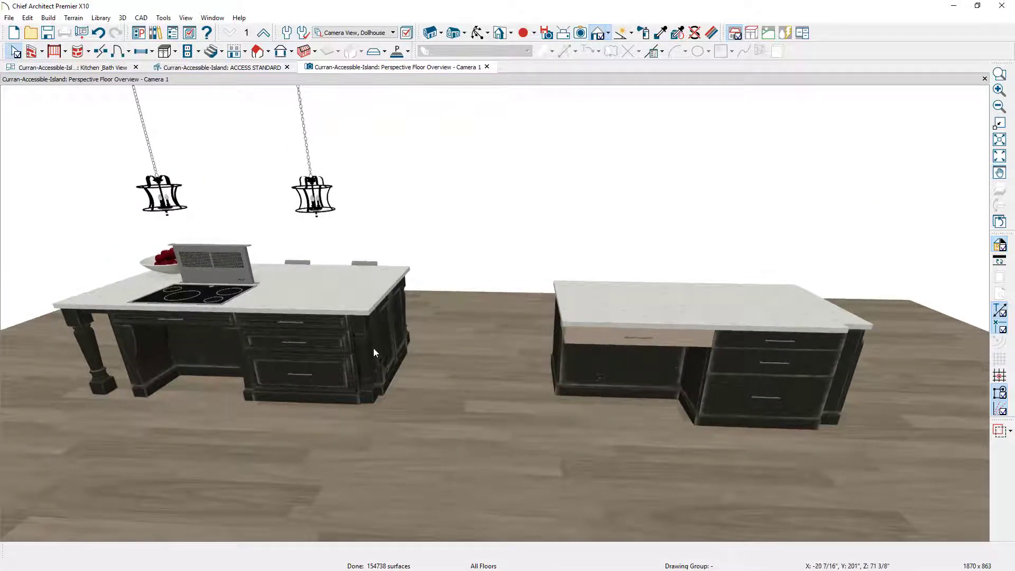
{"action": "middle_click_drag", "start_coordinate": [204, 433], "coordinate": [240, 366]}
{"action": "scroll", "coordinate": [200, 363], "scroll_direction": "up", "scroll_amount": 2}
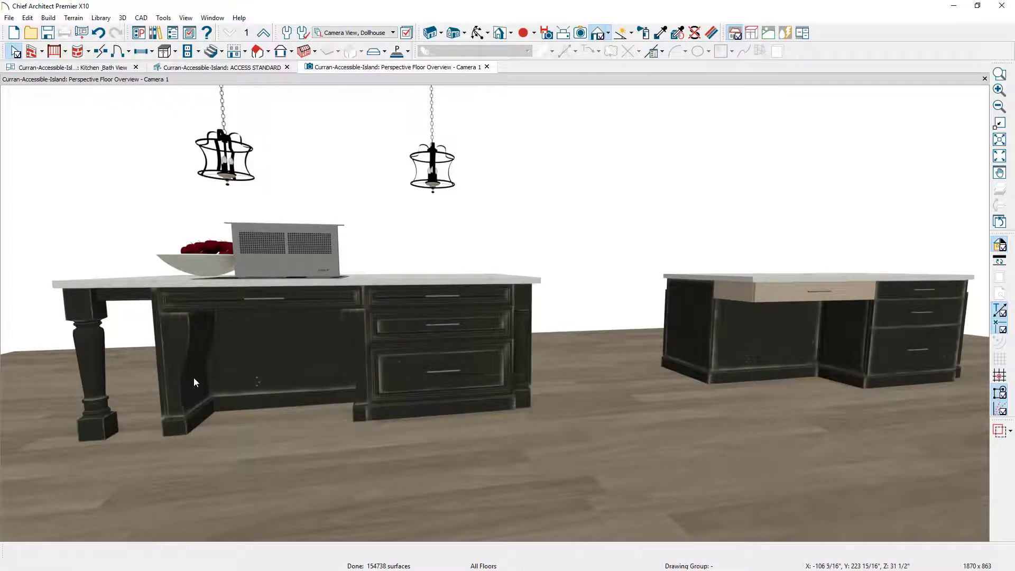
{"action": "scroll", "coordinate": [194, 378], "scroll_direction": "up", "scroll_amount": 5}
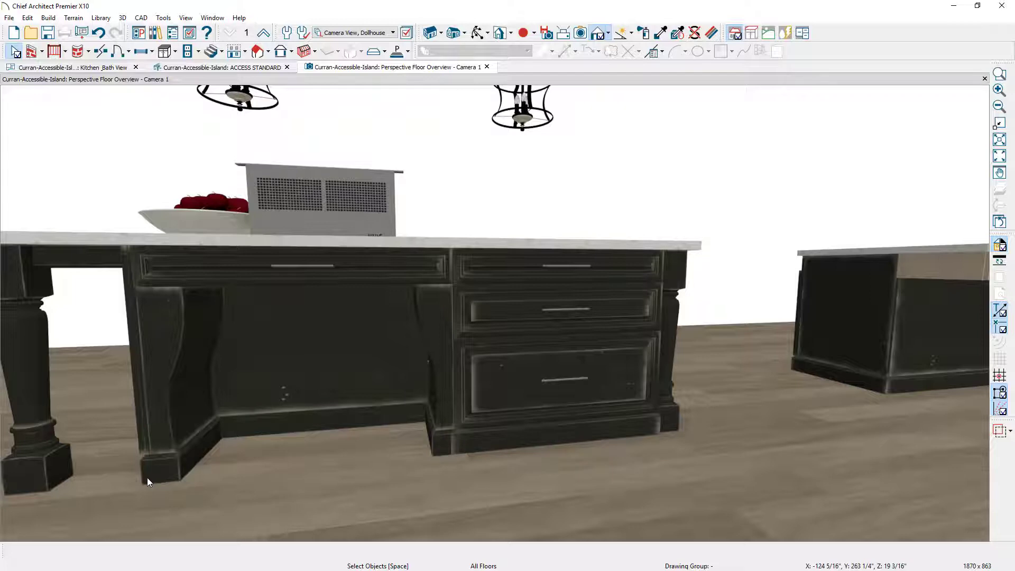
Step: Set the base cabinet defaults from the new island's three-drawer cabinet 3DB3634 in the Kitchen & Bath plan view
{"action": "left_click", "coordinate": [114, 66]}
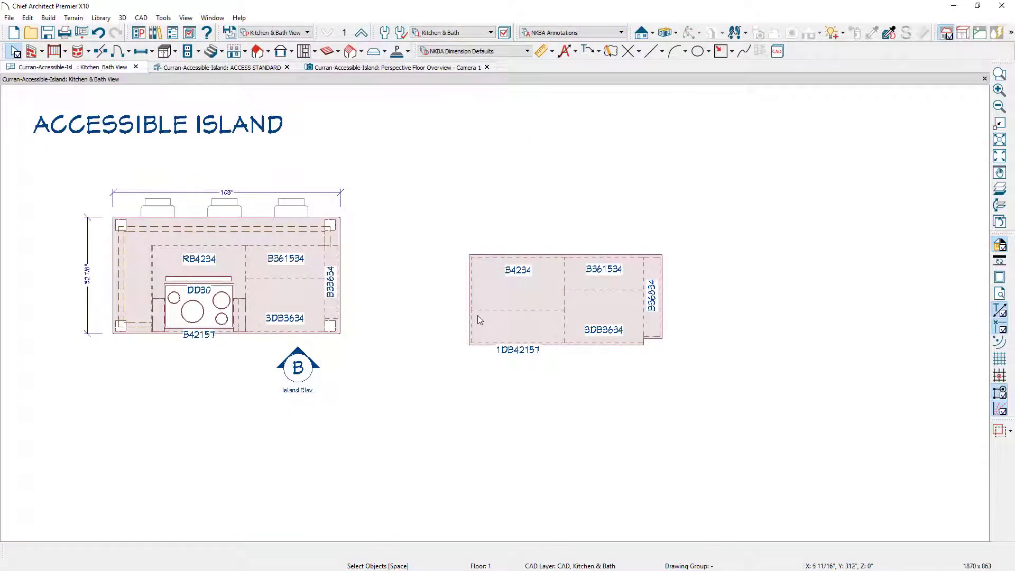
{"action": "left_click", "coordinate": [573, 325]}
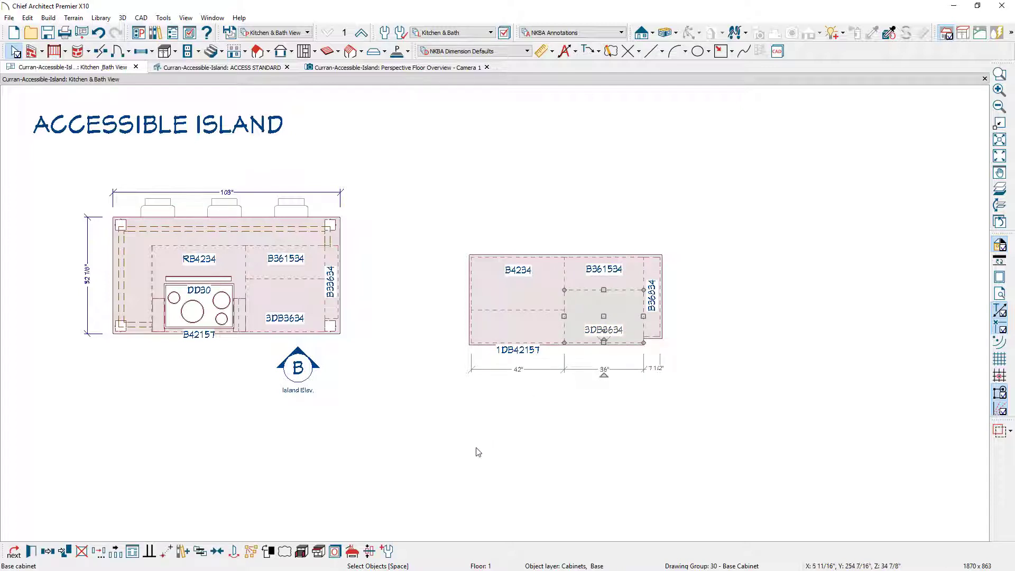
{"action": "left_click", "coordinate": [390, 551]}
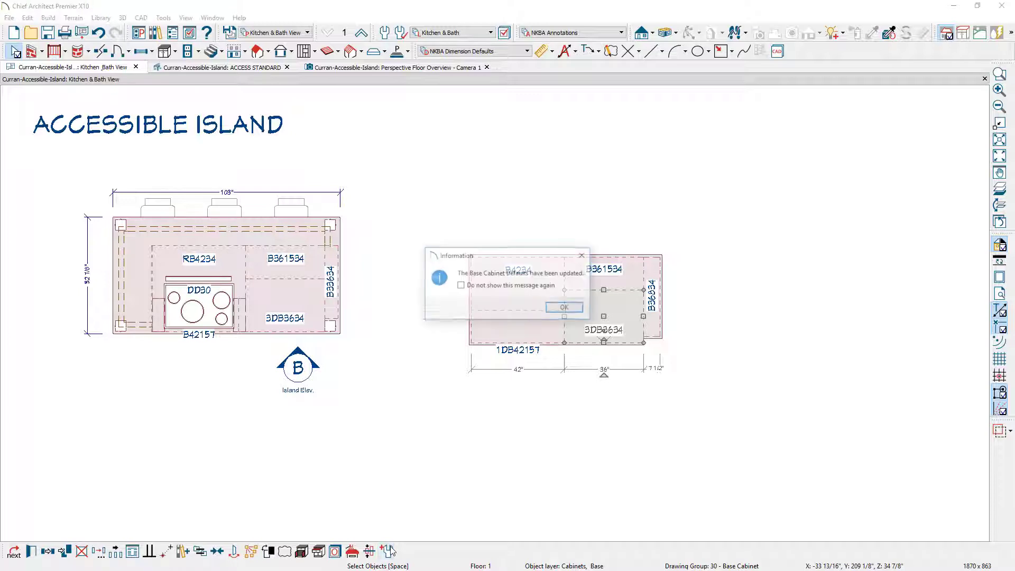
{"action": "left_click_drag", "start_coordinate": [503, 261], "coordinate": [461, 192]}
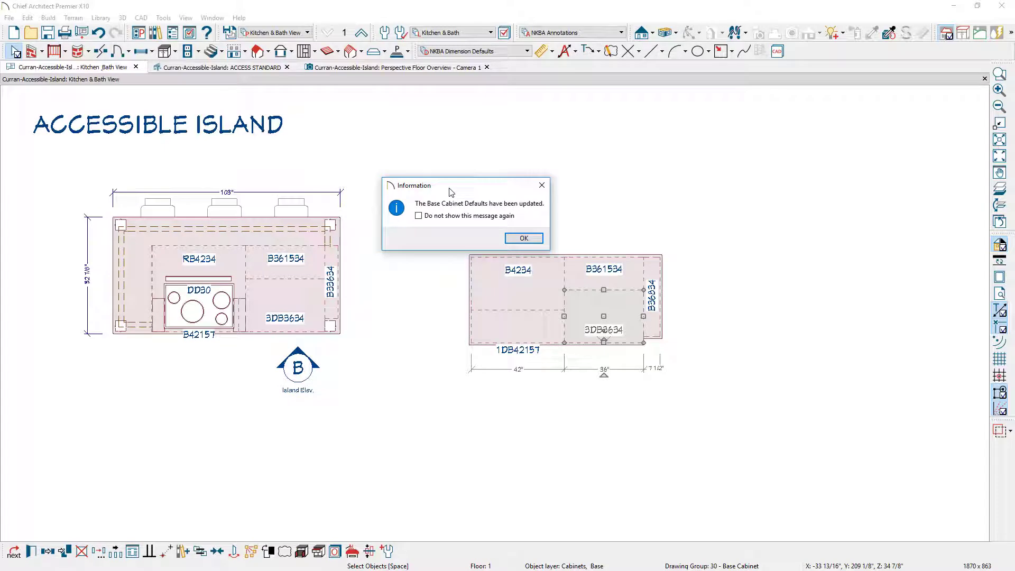
{"action": "left_click", "coordinate": [524, 238]}
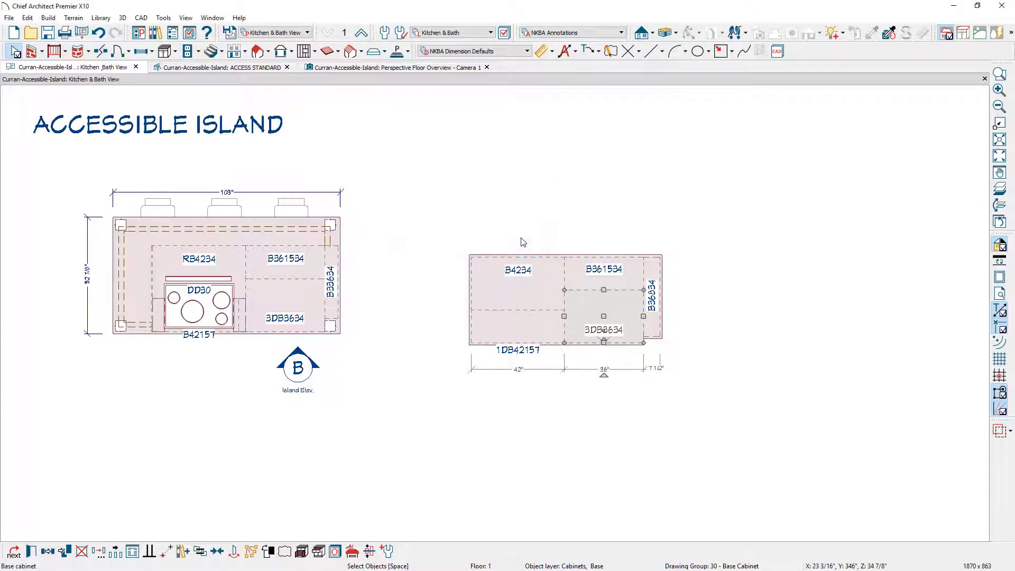
Step: Place a base cabinet in front of the new island and make it 4" high, 3" wide and 15" deep
{"action": "left_click", "coordinate": [166, 51]}
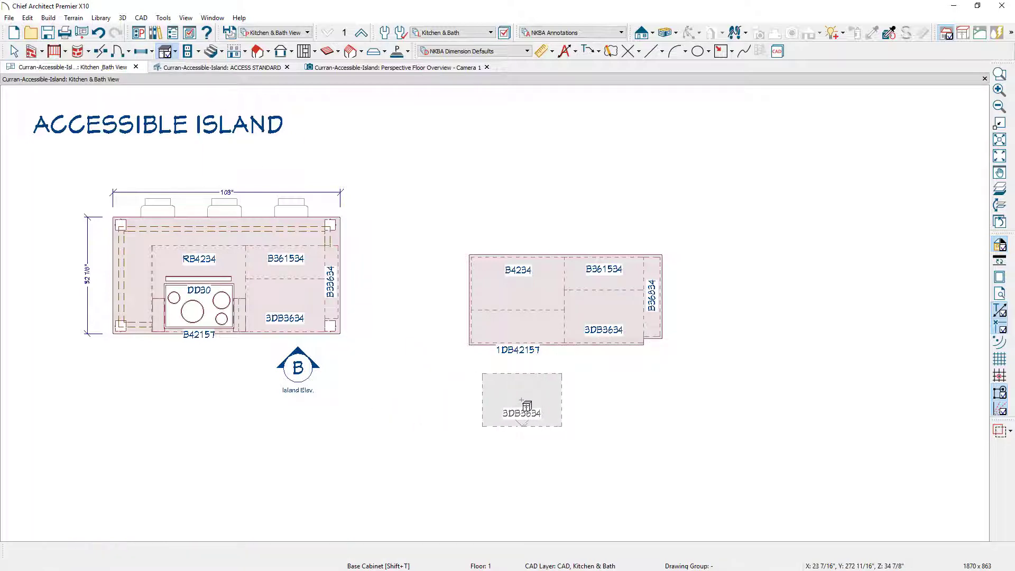
{"action": "left_click", "coordinate": [521, 400]}
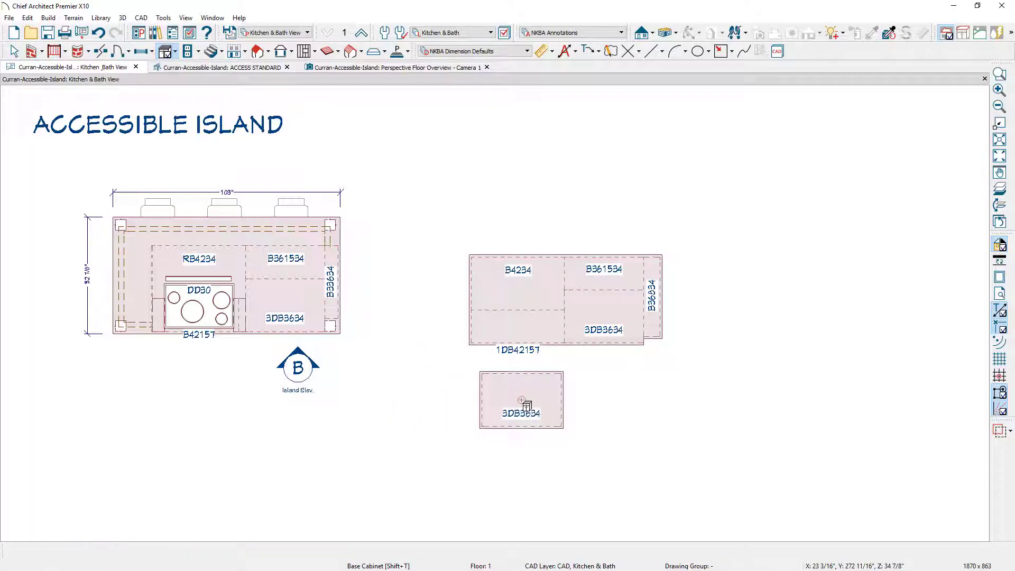
{"action": "double_click", "coordinate": [521, 399]}
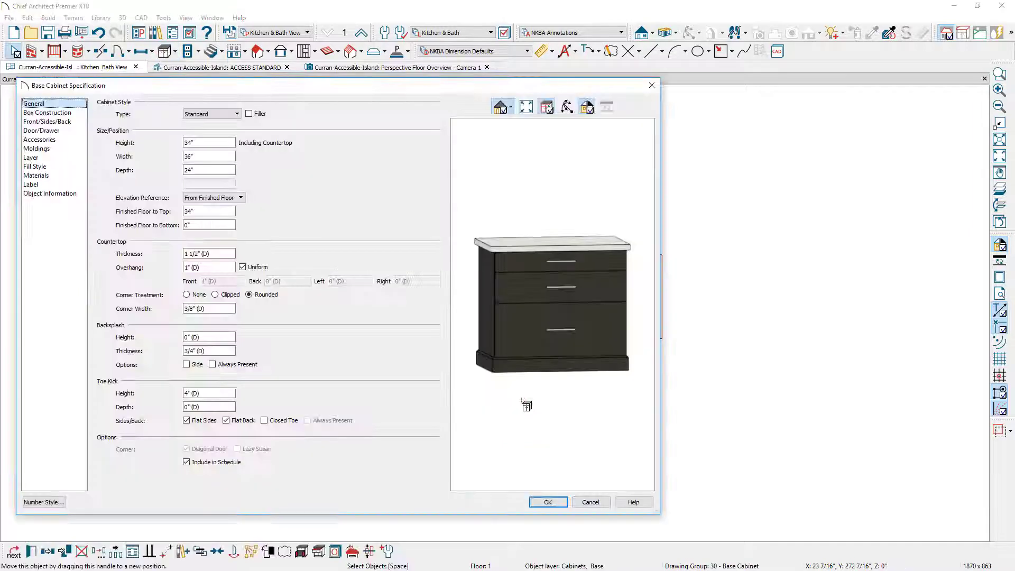
{"action": "left_click_drag", "start_coordinate": [221, 143], "coordinate": [168, 142]}
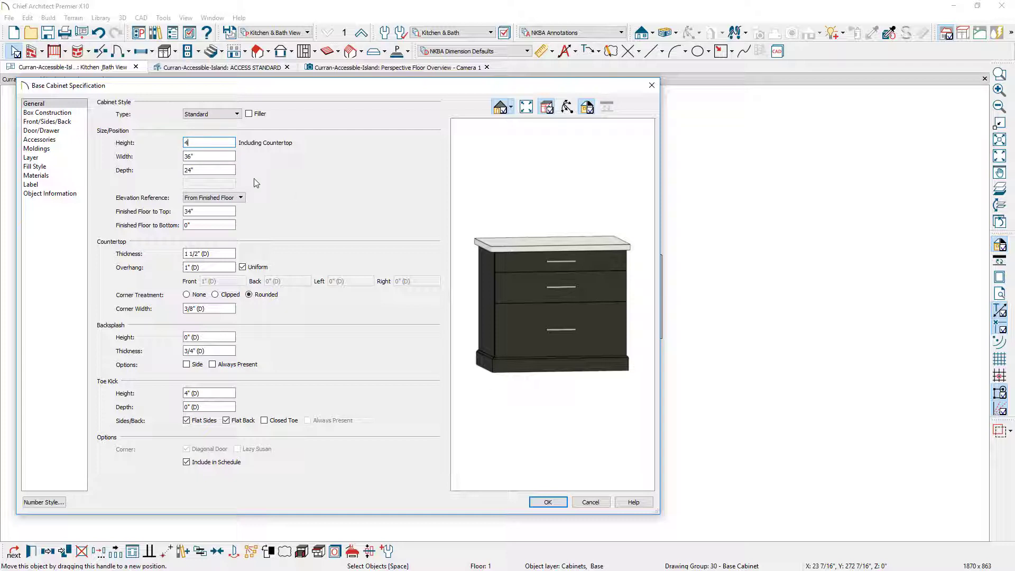
{"action": "type", "text": "4"}
{"action": "key", "text": "Tab"}
{"action": "key", "text": "Return"}
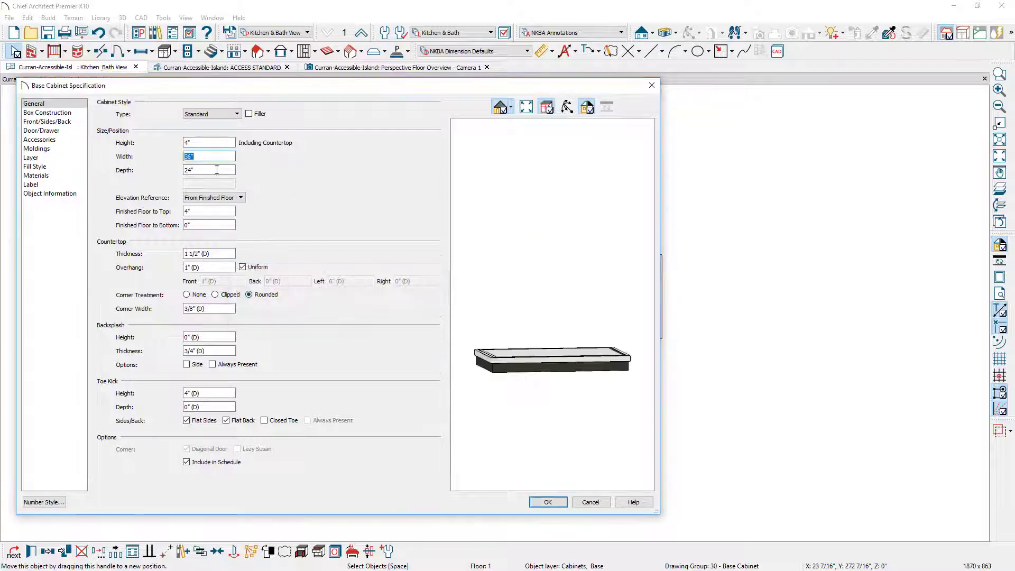
{"action": "type", "text": "3"}
{"action": "key", "text": "Tab"}
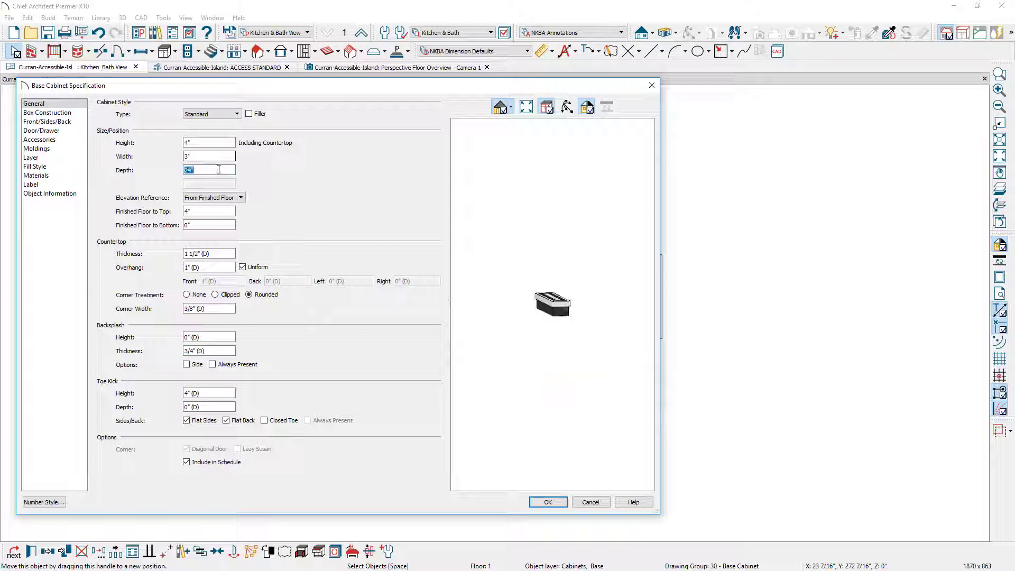
{"action": "type", "text": "1"}
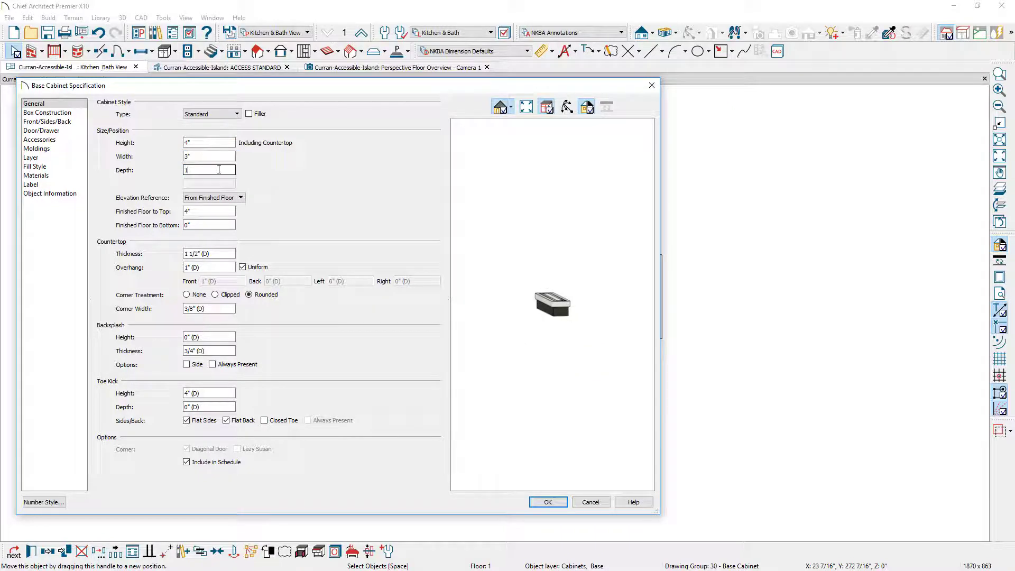
{"action": "type", "text": "5"}
Step: Set the small cabinet's countertop overhang to 0" and apply its specification
{"action": "left_click_drag", "start_coordinate": [214, 268], "coordinate": [167, 268]}
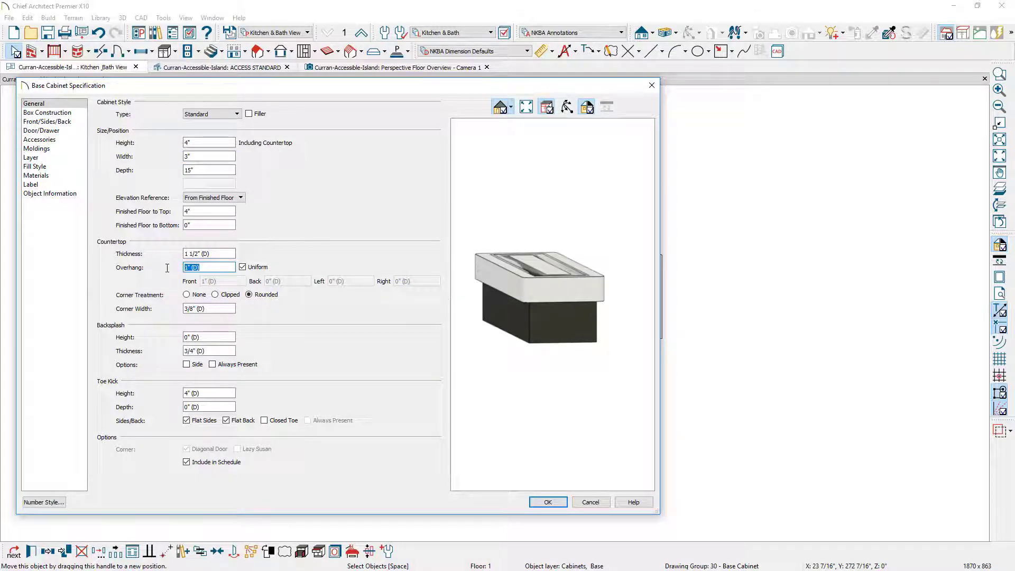
{"action": "type", "text": "0"}
{"action": "key", "text": "Tab"}
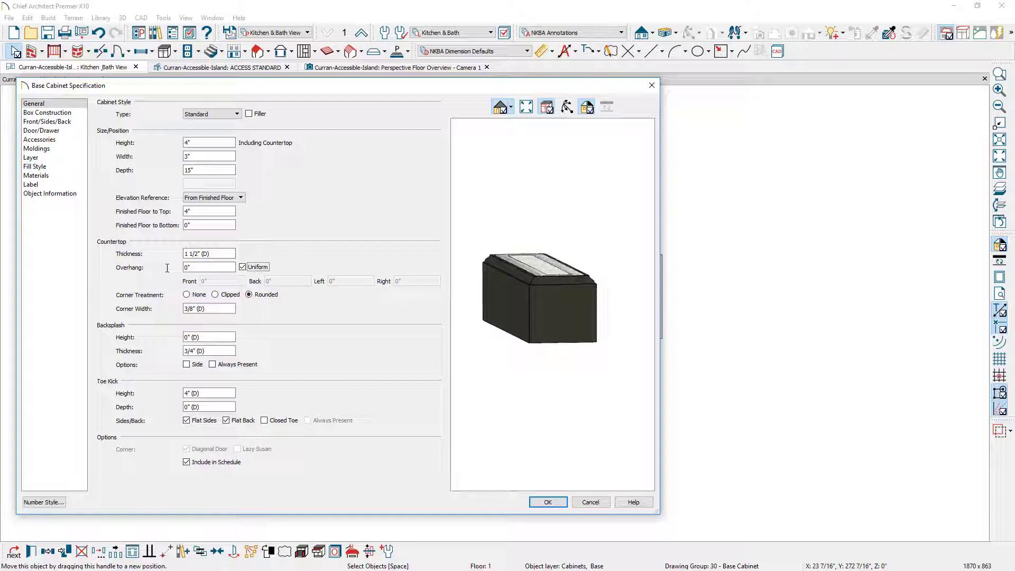
{"action": "left_click", "coordinate": [547, 502]}
Step: Move the small cabinet under the single-drawer cabinet, snapping its back corner to the corner beside the three-drawer cabinet
{"action": "scroll", "coordinate": [562, 423], "scroll_direction": "up", "scroll_amount": 6}
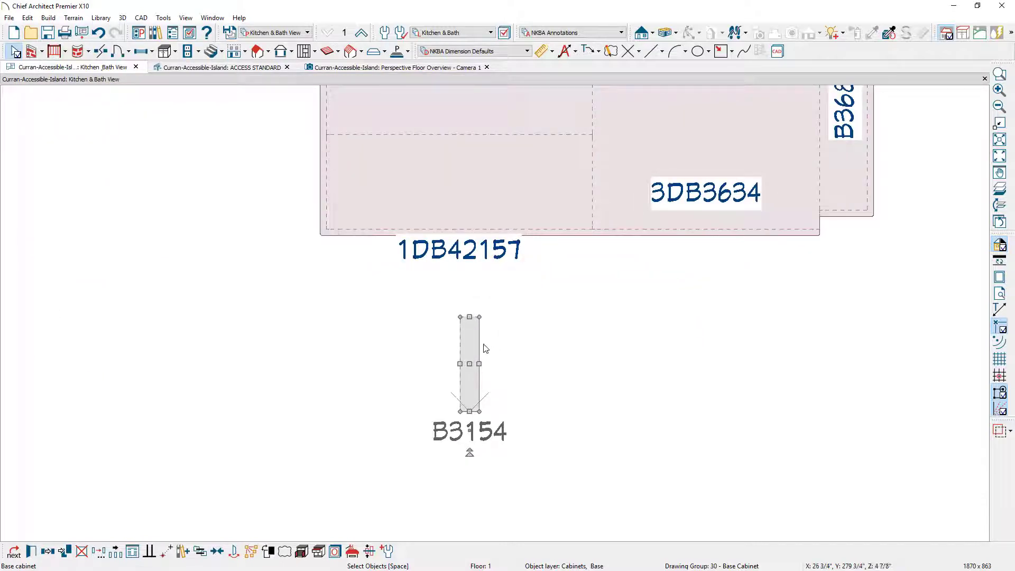
{"action": "left_click_drag", "start_coordinate": [461, 317], "coordinate": [463, 321]}
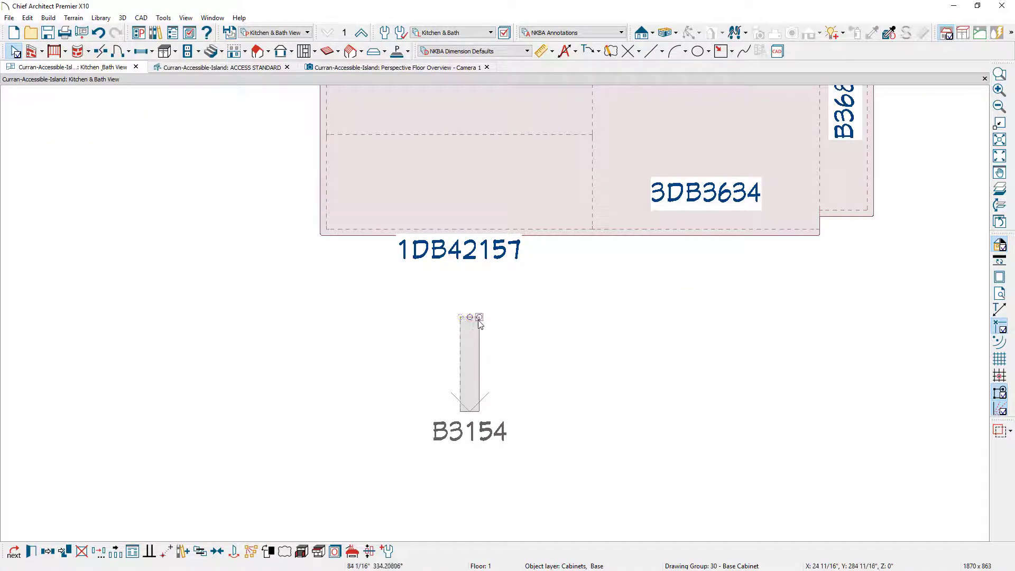
{"action": "left_click_drag", "start_coordinate": [592, 138], "coordinate": [592, 137]}
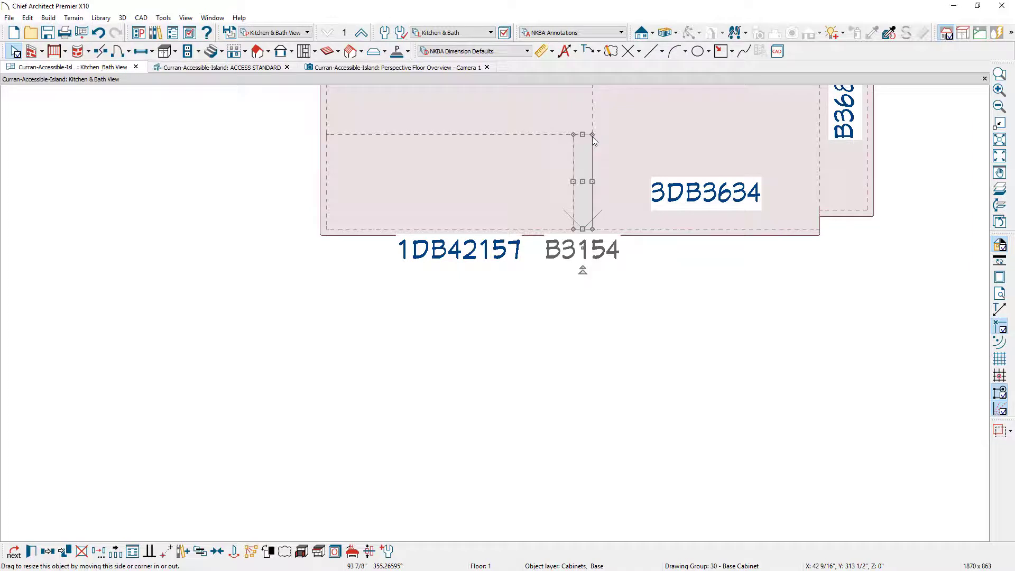
Step: Copy the small cabinet to the opposite end of the single-drawer cabinet's knee space
{"action": "left_click", "coordinate": [630, 354]}
{"action": "left_click", "coordinate": [584, 183]}
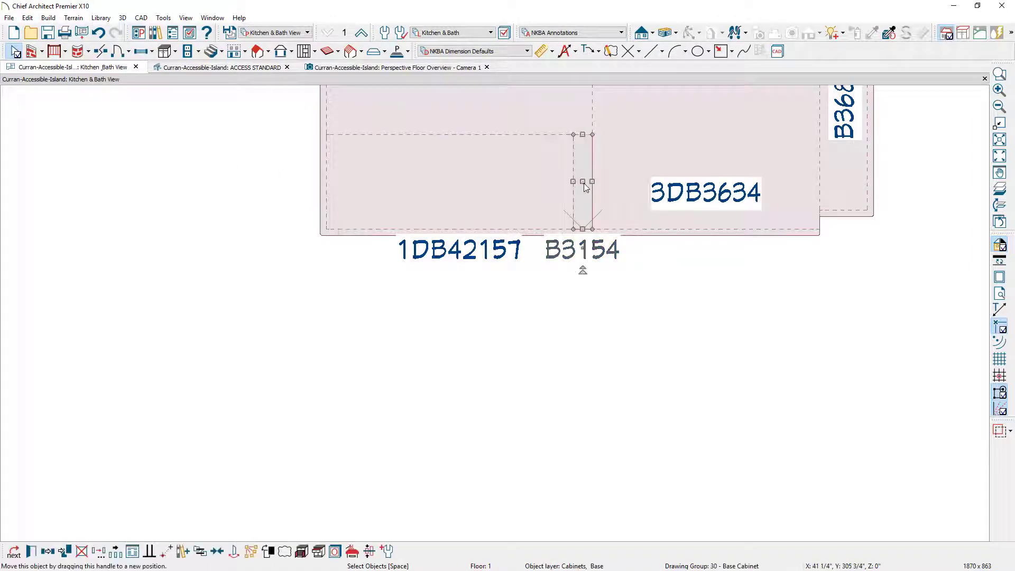
{"action": "left_click", "coordinate": [47, 551]}
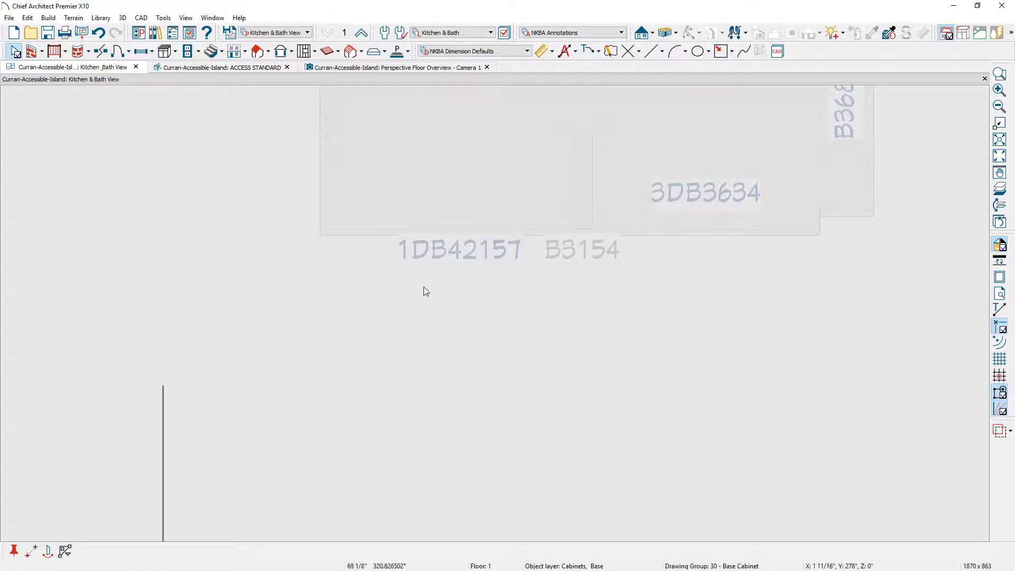
{"action": "left_click_drag", "start_coordinate": [426, 291], "coordinate": [464, 167]}
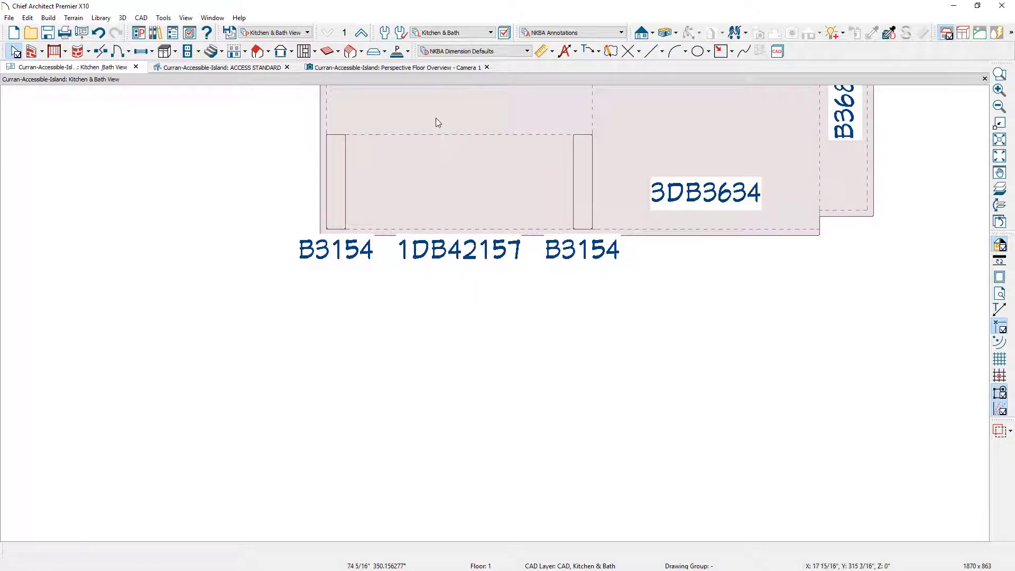
Step: Paint the white tops of both small toe cabinets with Dark Distressed Paint 2 in the camera view
{"action": "left_click", "coordinate": [431, 68]}
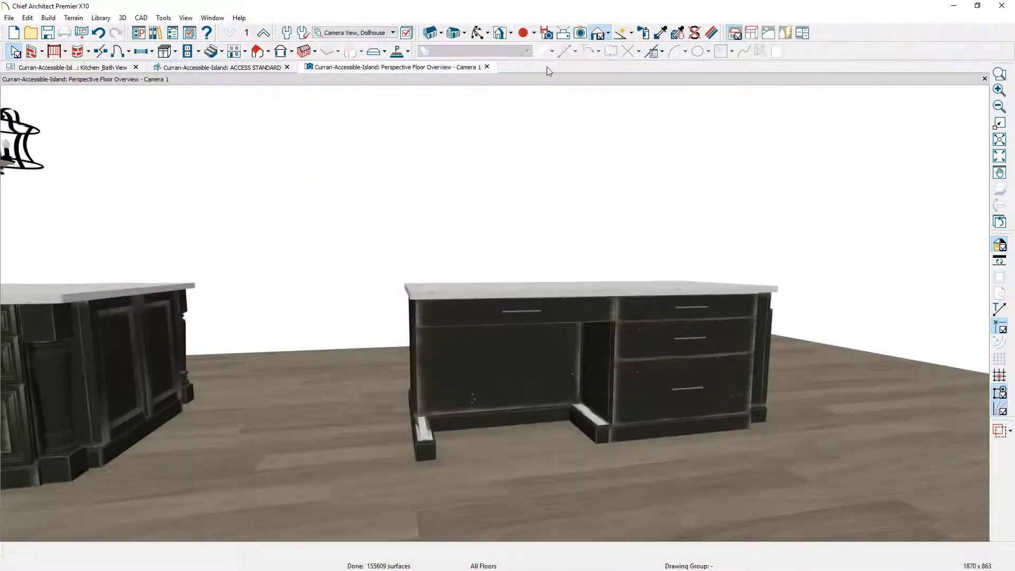
{"action": "left_click", "coordinate": [659, 33]}
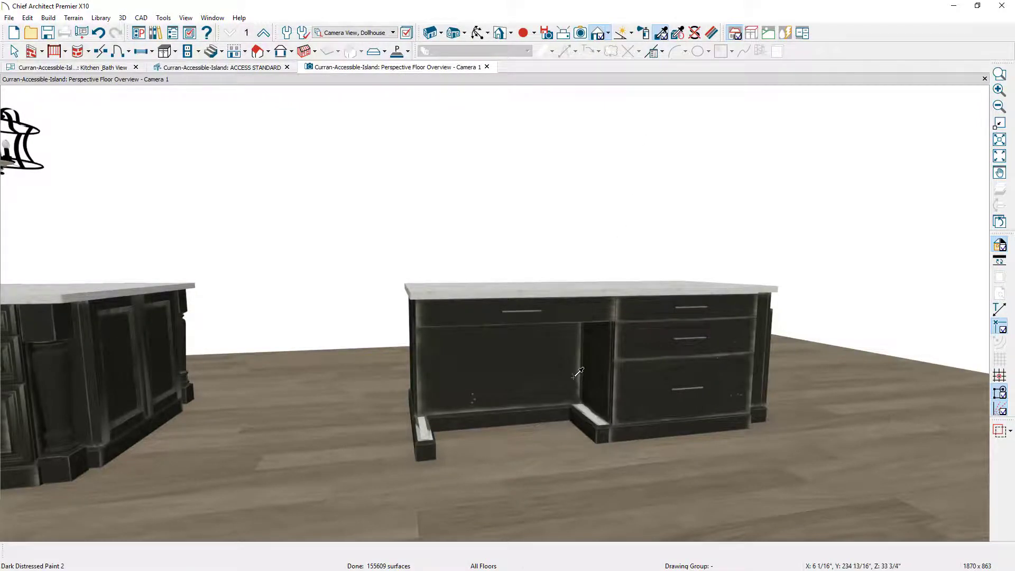
{"action": "left_click", "coordinate": [586, 412]}
{"action": "key", "text": "Tab"}
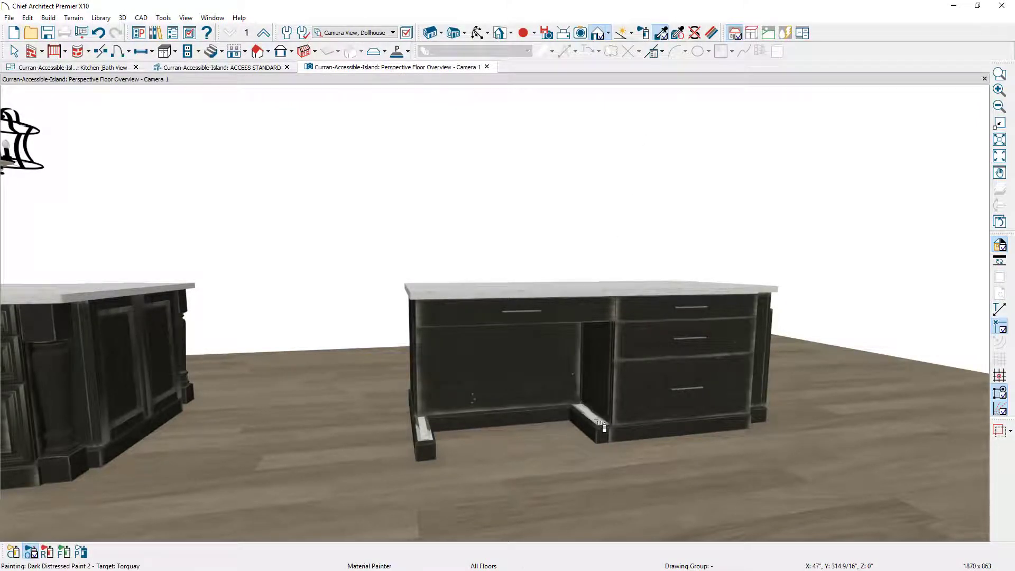
{"action": "left_click", "coordinate": [602, 426]}
{"action": "left_click", "coordinate": [426, 435]}
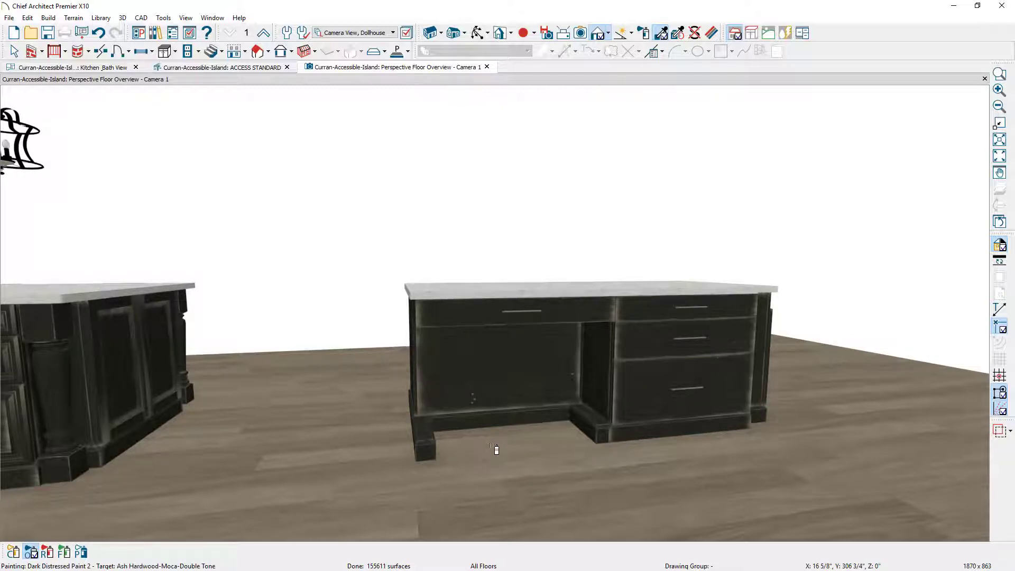
{"action": "middle_click_drag", "start_coordinate": [496, 450], "coordinate": [811, 420]}
{"action": "mouse_move", "coordinate": [548, 453]}
{"action": "middle_mouse_down"}
{"action": "mouse_move", "coordinate": [642, 446]}
{"action": "mouse_move", "coordinate": [364, 468]}
{"action": "mouse_move", "coordinate": [596, 445]}
{"action": "mouse_move", "coordinate": [518, 439]}
{"action": "middle_mouse_up"}
{"action": "scroll", "coordinate": [644, 443], "scroll_direction": "down", "scroll_amount": 4}
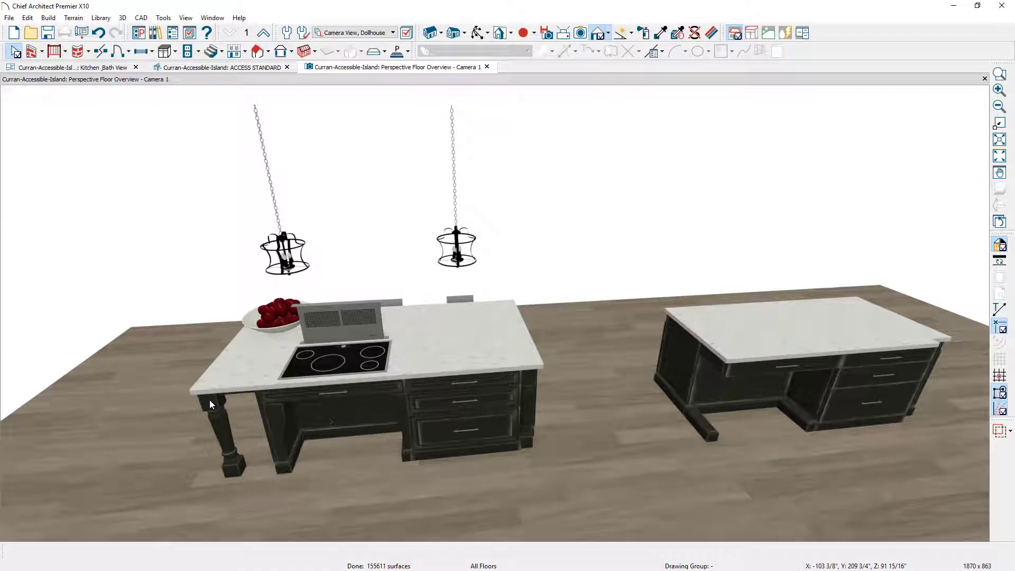
{"action": "middle_click_drag", "start_coordinate": [210, 400], "coordinate": [503, 446]}
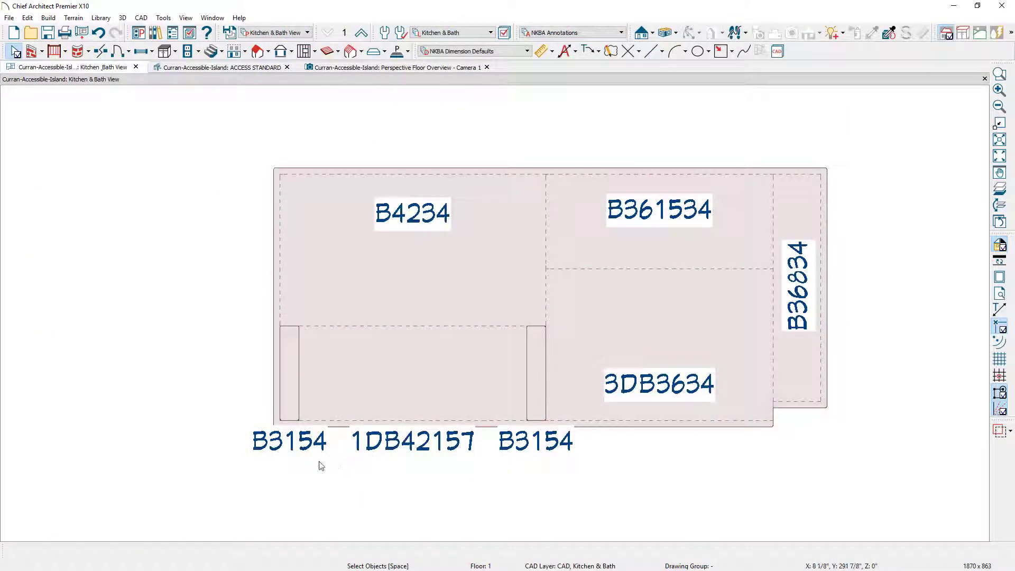
Step: Suppress the plan labels of both small B3154 cabinets
{"action": "left_click", "coordinate": [532, 386]}
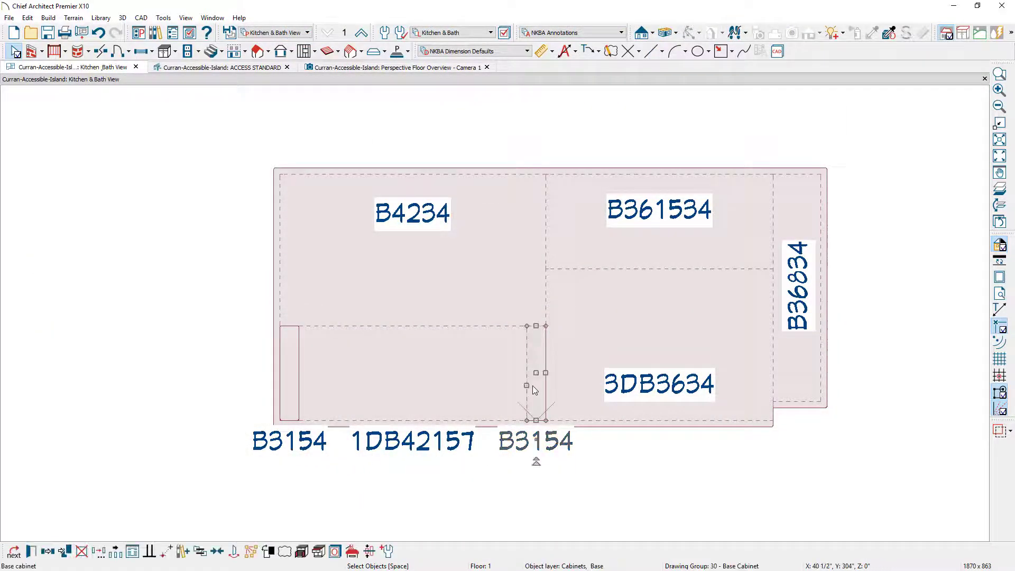
{"action": "left_click", "coordinate": [295, 379], "text": "shift"}
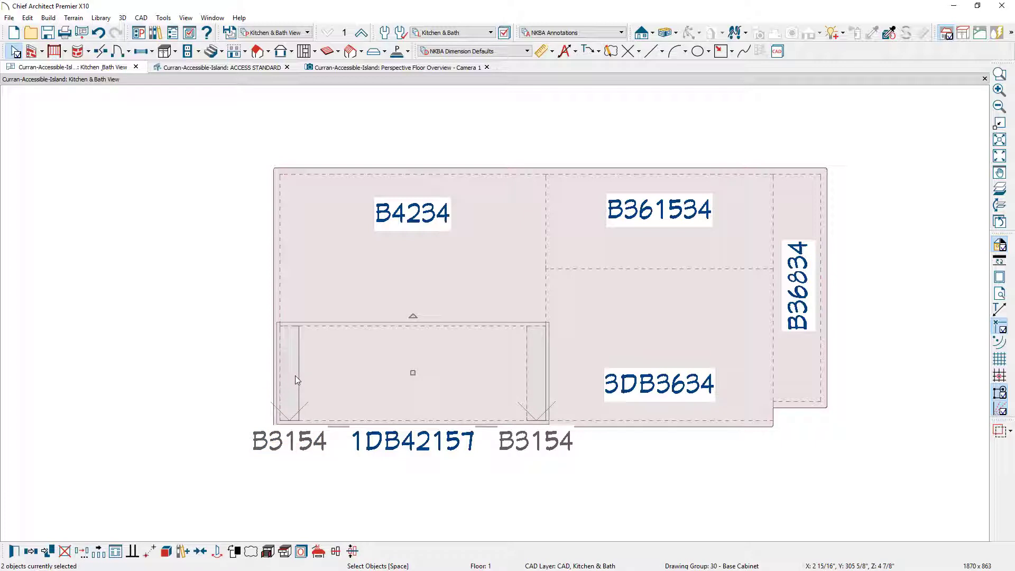
{"action": "key", "text": "ctrl+e"}
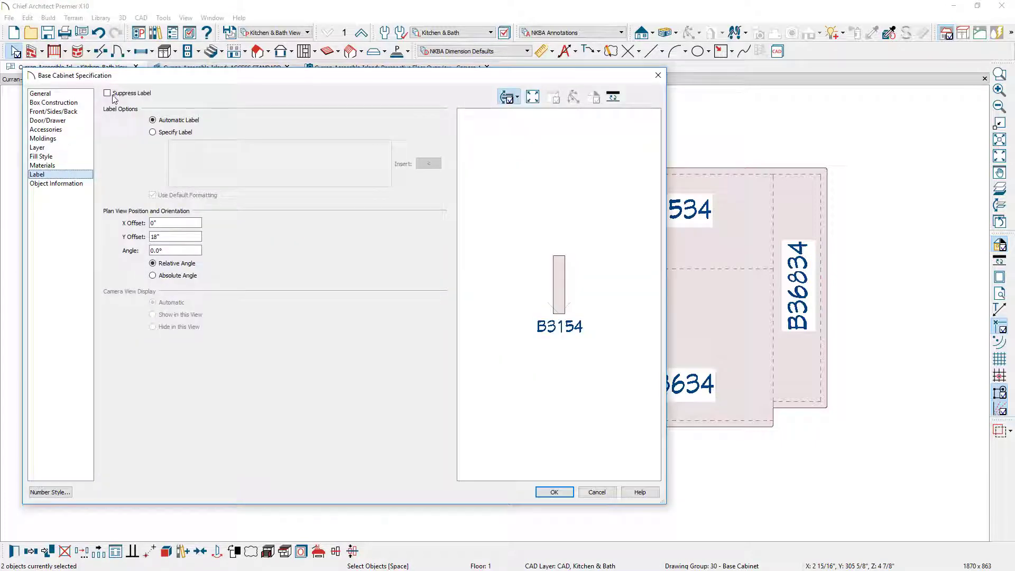
{"action": "left_click", "coordinate": [111, 94]}
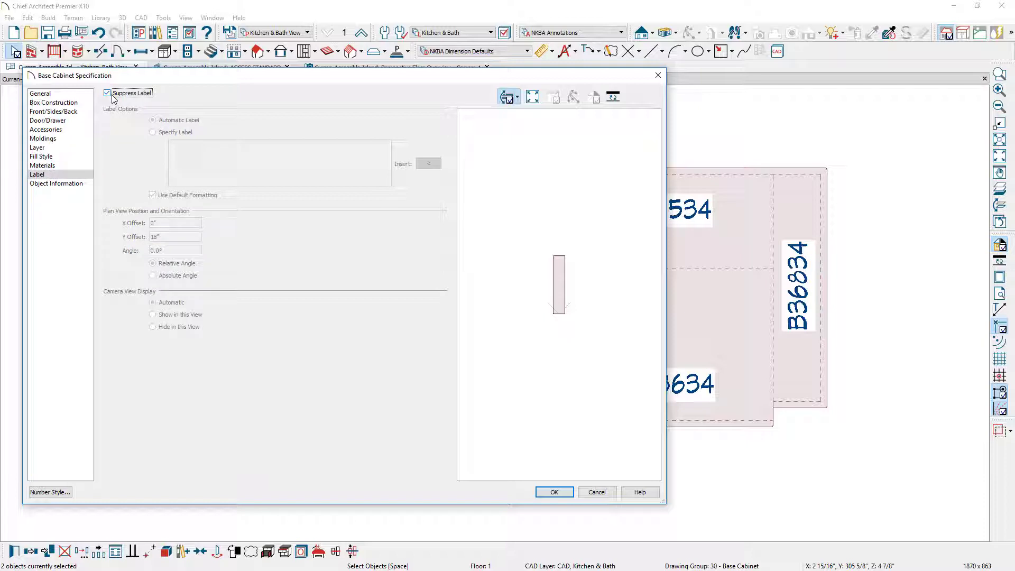
{"action": "key", "text": "Return"}
{"action": "left_click", "coordinate": [454, 312]}
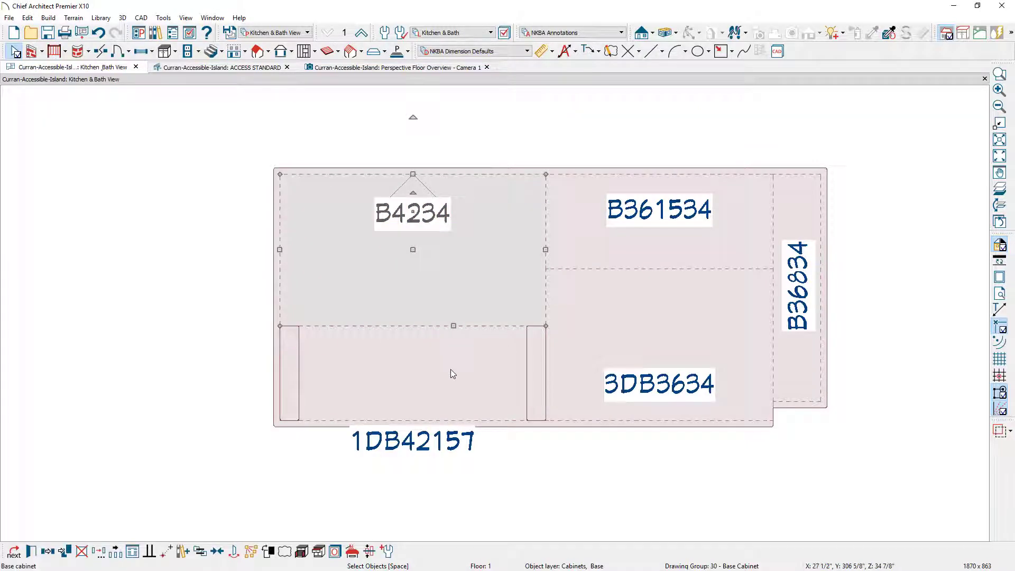
Step: Generate one custom countertop over all of the new island's base cabinets
{"action": "key", "text": "Escape"}
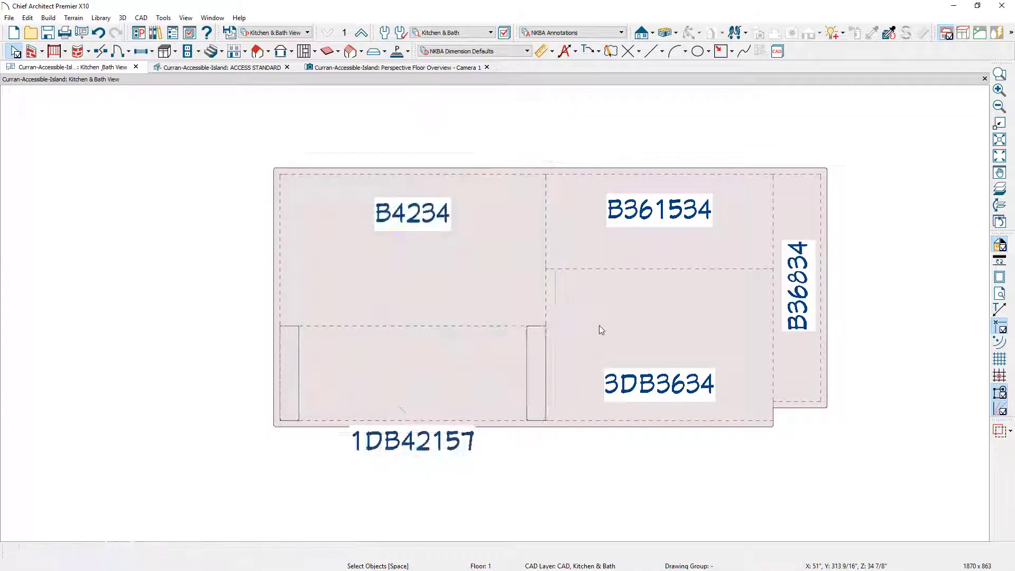
{"action": "left_click", "coordinate": [622, 241]}
{"action": "left_click", "coordinate": [792, 213], "text": "shift"}
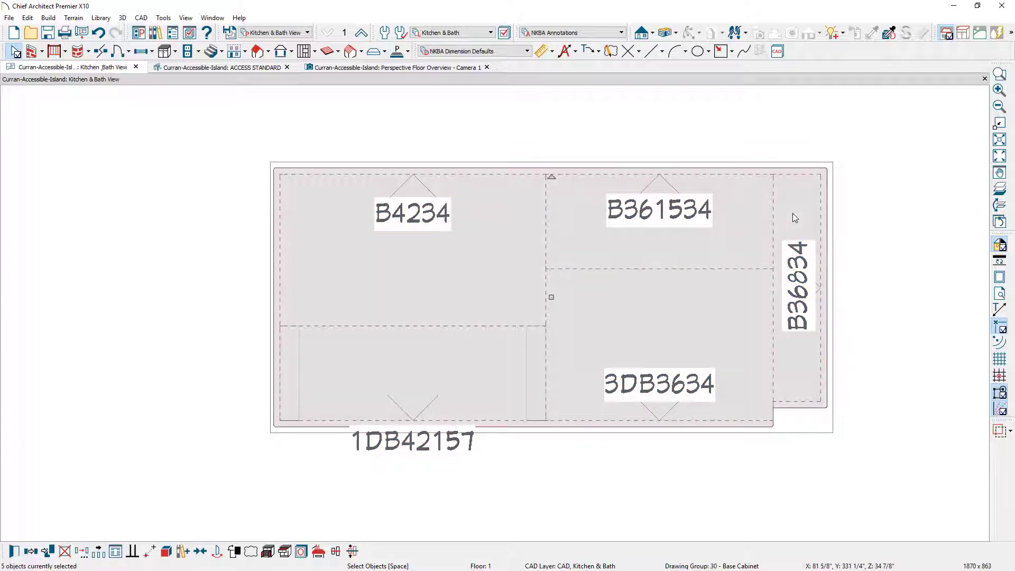
{"action": "left_click", "coordinate": [319, 552]}
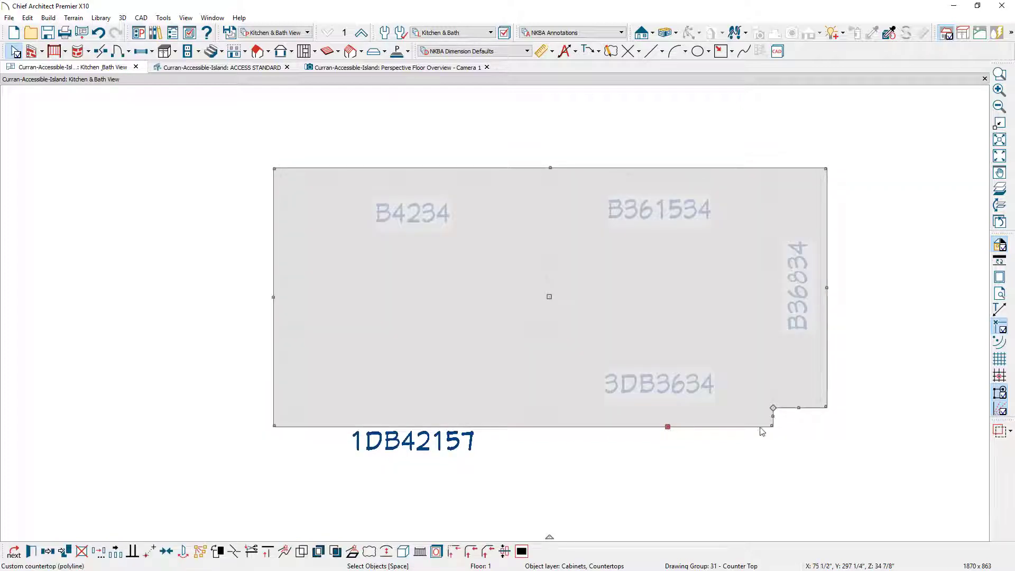
Step: Fill the countertop's notched corner by aligning its short edge with the end edge, and extend the back edge to about 49 inches overall depth
{"action": "left_click_drag", "start_coordinate": [773, 418], "coordinate": [827, 396]}
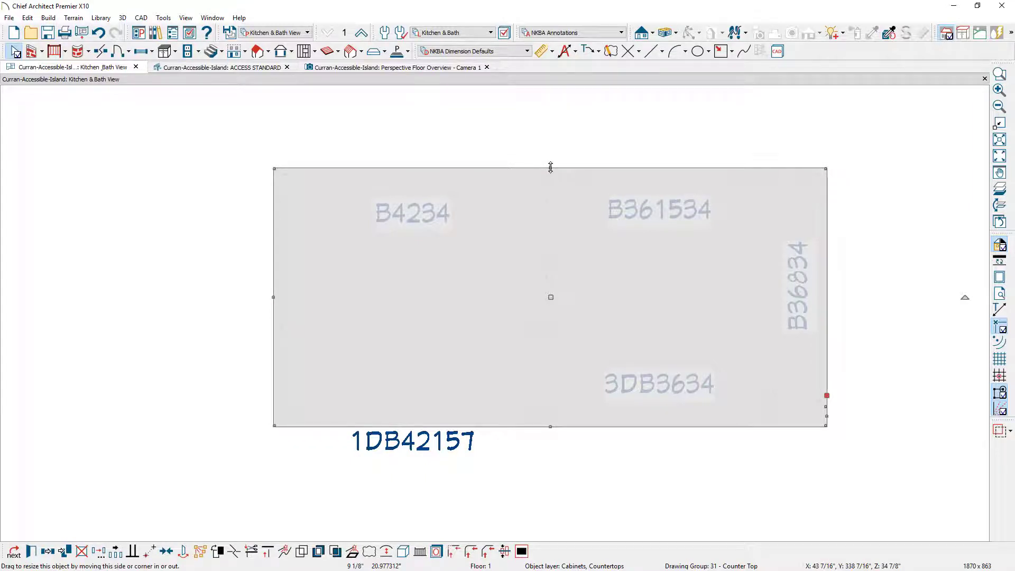
{"action": "left_click_drag", "start_coordinate": [550, 168], "coordinate": [551, 115]}
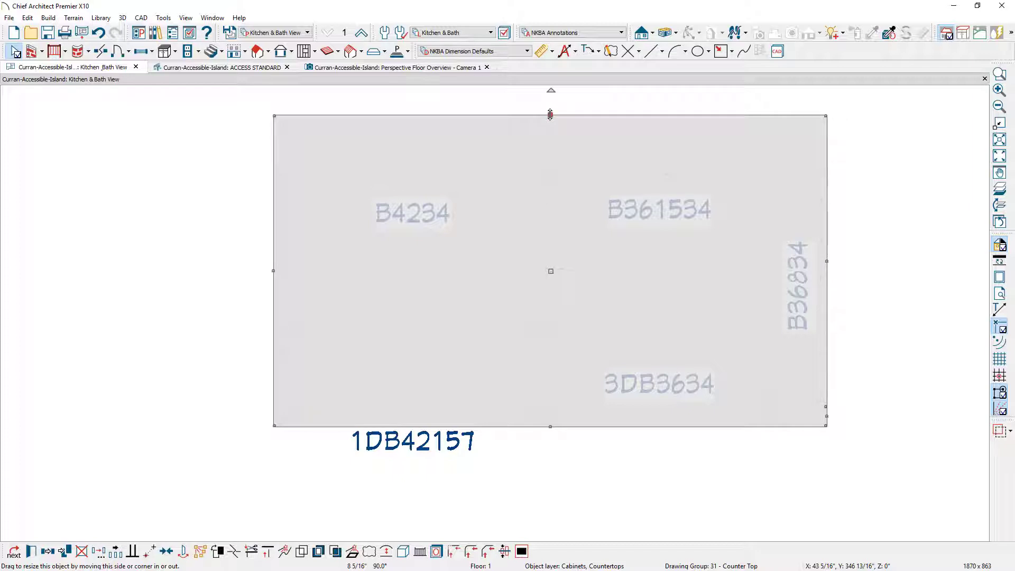
{"action": "scroll", "coordinate": [550, 111], "scroll_direction": "down", "scroll_amount": 1}
{"action": "middle_click_drag", "start_coordinate": [551, 106], "coordinate": [519, 168]}
Step: Add end-to-end dimensions across the countertop's full width and full depth
{"action": "left_click", "coordinate": [555, 52]}
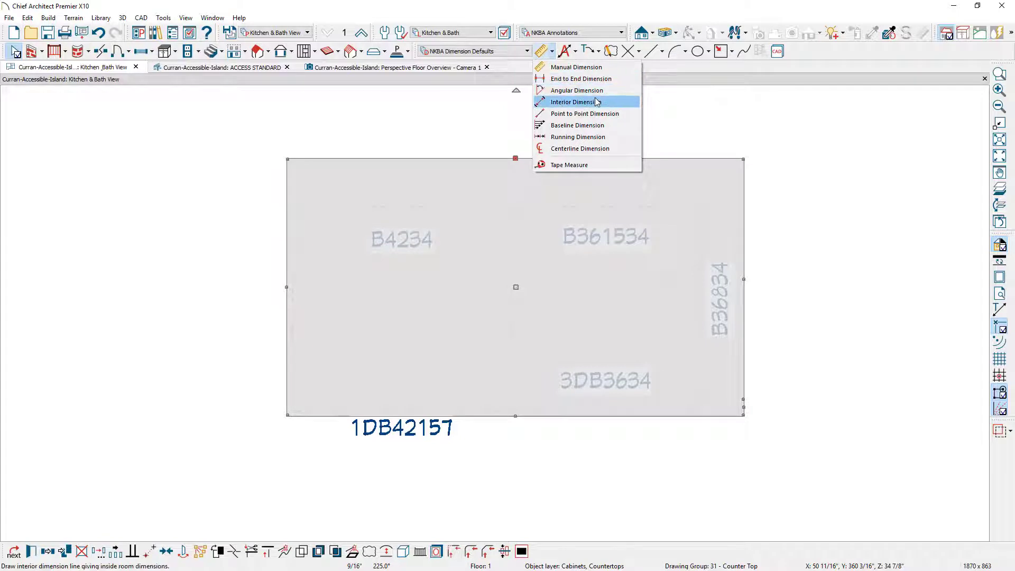
{"action": "left_click", "coordinate": [599, 101]}
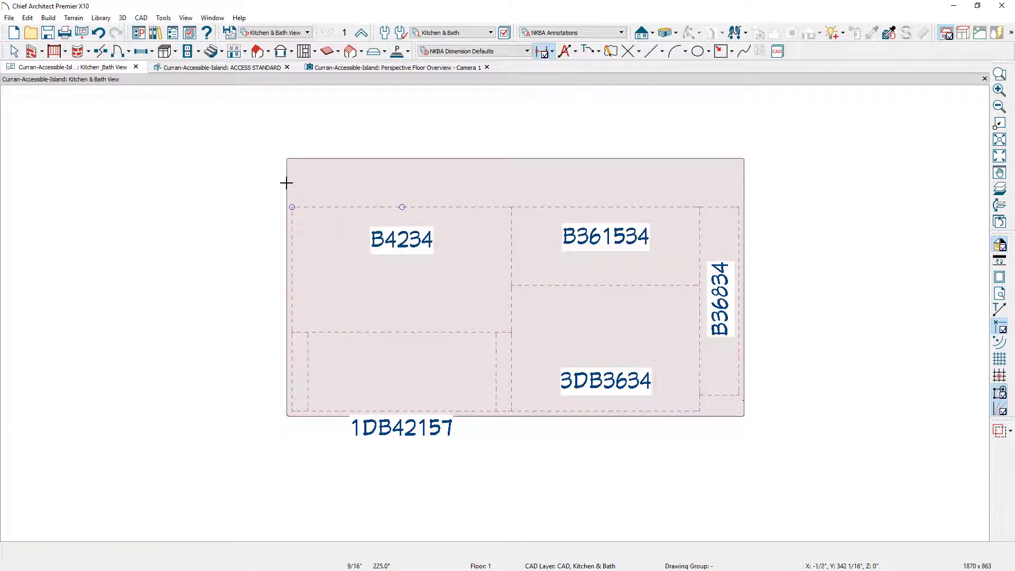
{"action": "left_click_drag", "start_coordinate": [286, 192], "coordinate": [738, 186]}
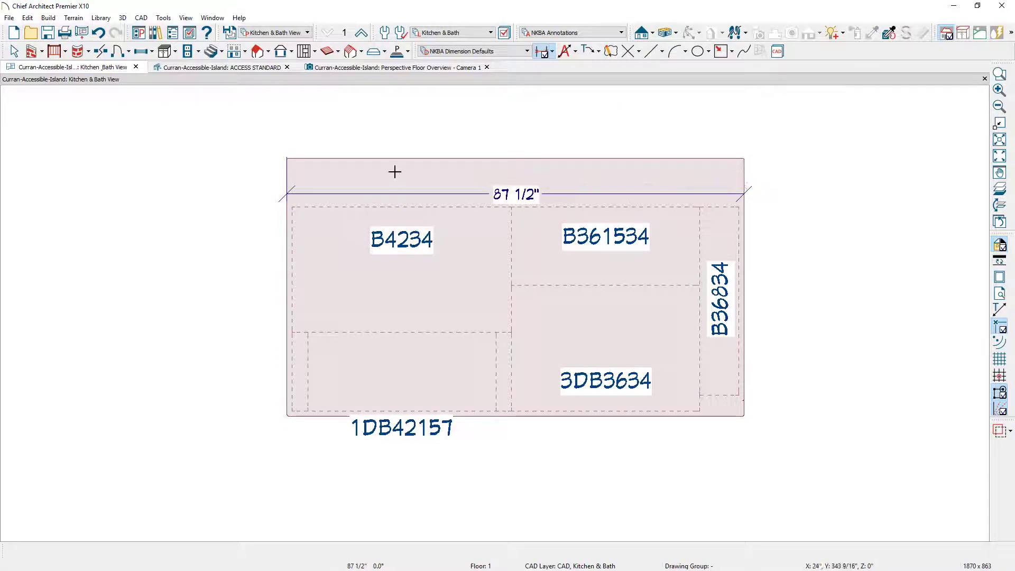
{"action": "left_click_drag", "start_coordinate": [329, 159], "coordinate": [328, 417]}
Step: Move the depth and width dimension lines outside the countertop, beside its end and beyond its back edge
{"action": "left_click", "coordinate": [325, 361]}
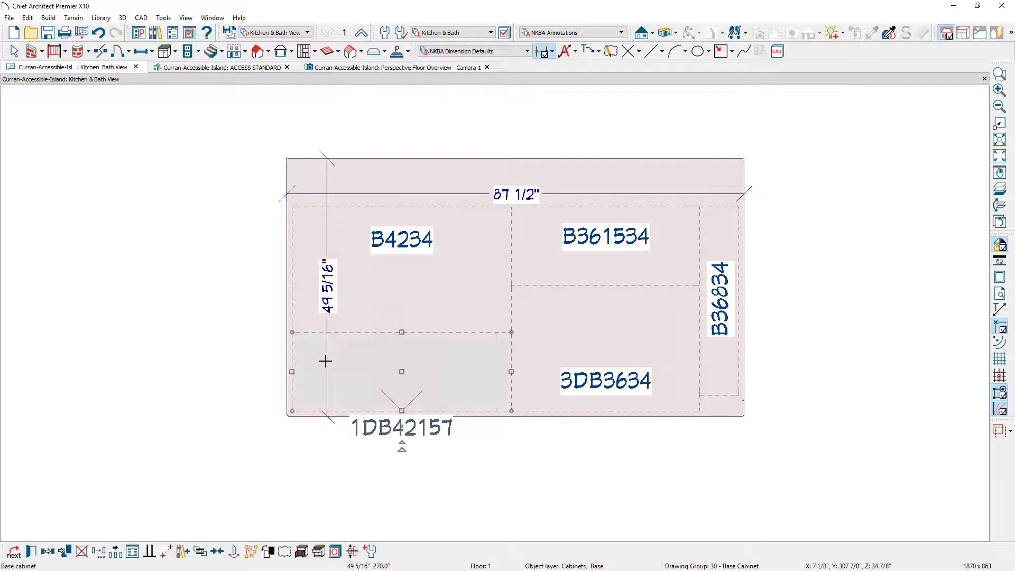
{"action": "left_click", "coordinate": [328, 331]}
{"action": "left_click_drag", "start_coordinate": [329, 331], "coordinate": [92, 323]}
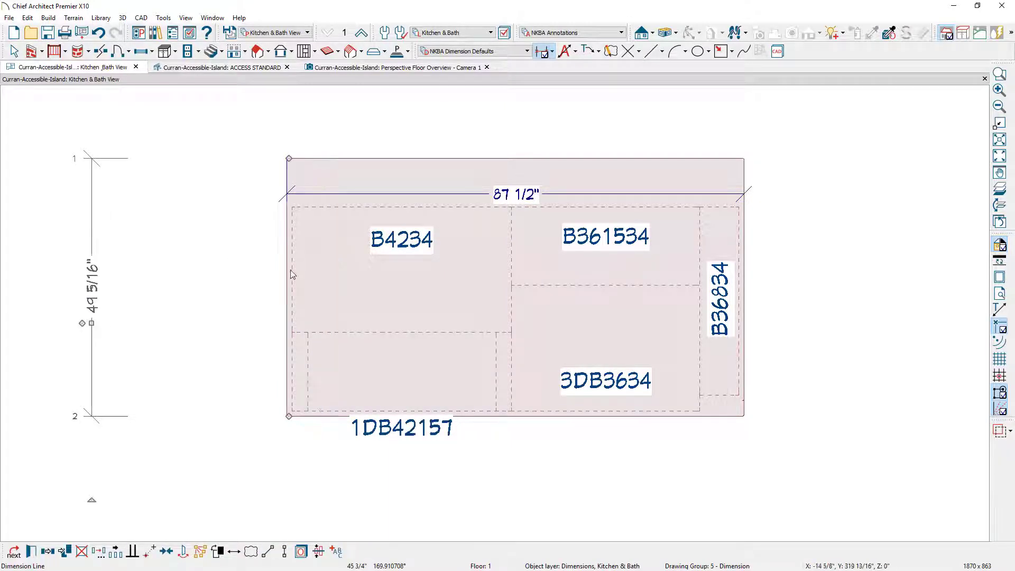
{"action": "left_click_drag", "start_coordinate": [436, 194], "coordinate": [435, 95]}
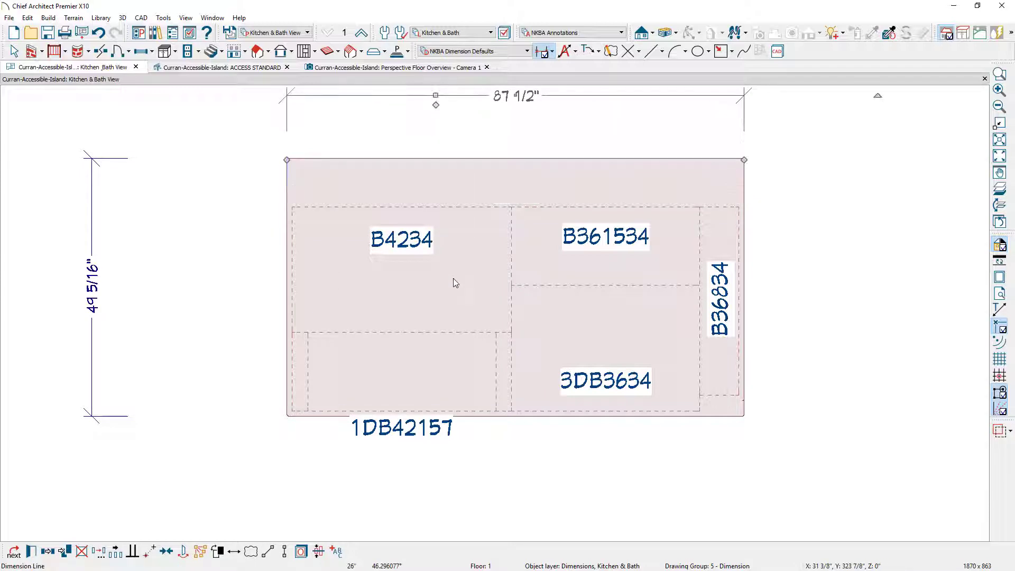
{"action": "middle_click_drag", "start_coordinate": [452, 278], "coordinate": [456, 327]}
{"action": "scroll", "coordinate": [454, 324], "scroll_direction": "down", "scroll_amount": 1}
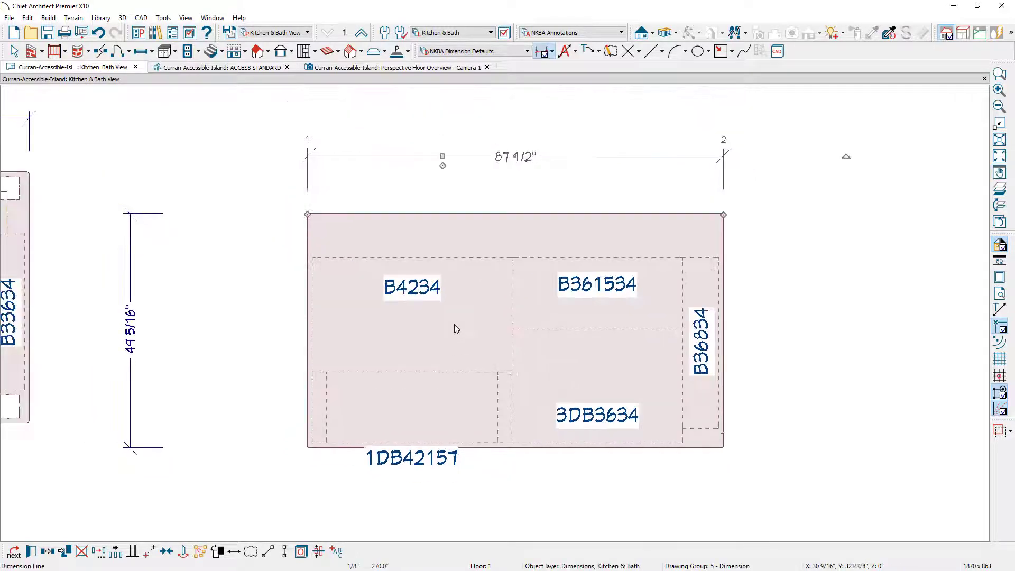
Step: Set the countertop's depth to 52 7/8" through its dimension, moving the back edge
{"action": "left_click", "coordinate": [492, 274]}
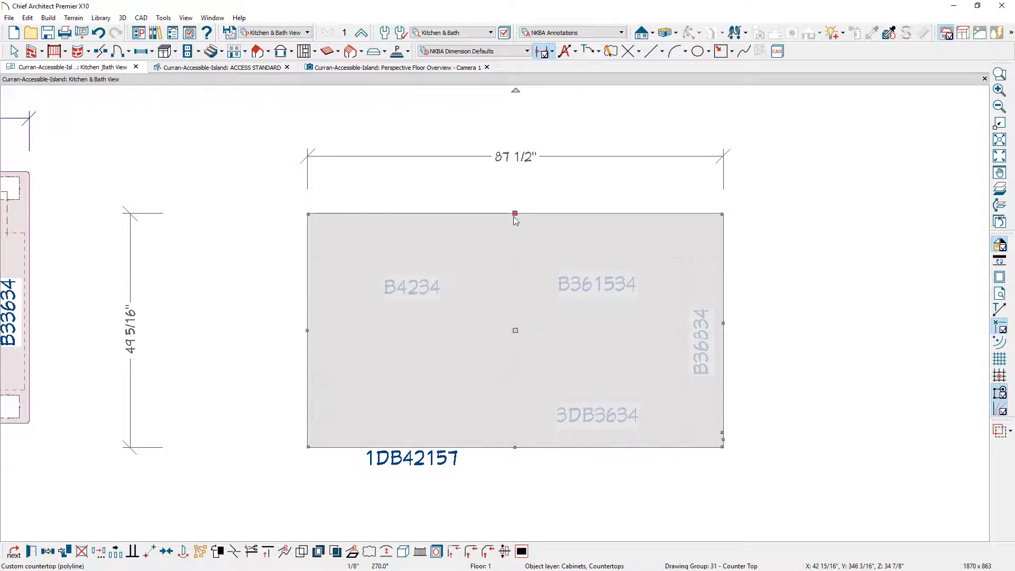
{"action": "left_click", "coordinate": [132, 329]}
{"action": "type", "text": "52"}
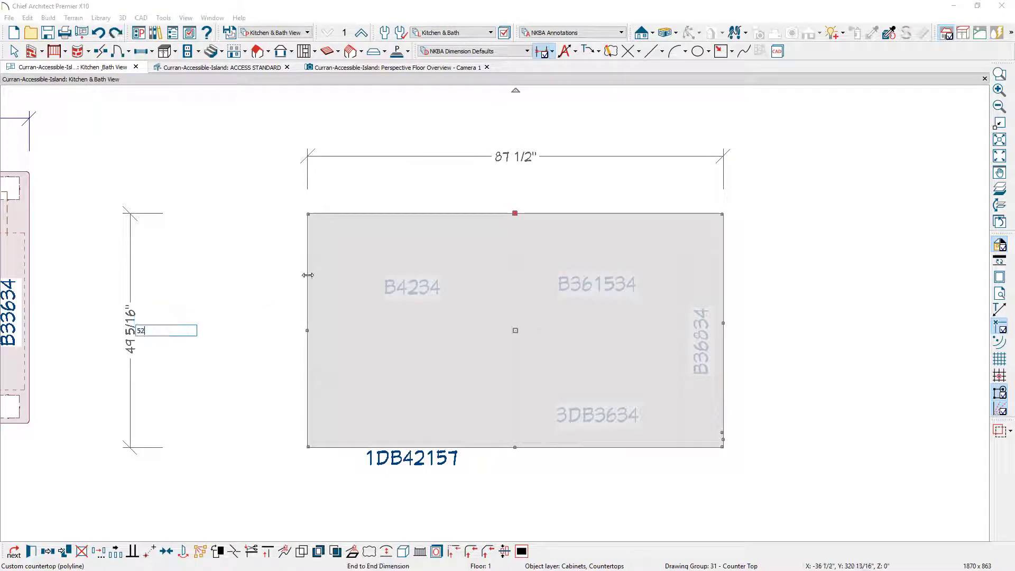
{"action": "type", "text": " 7/8"}
{"action": "key", "text": "Return"}
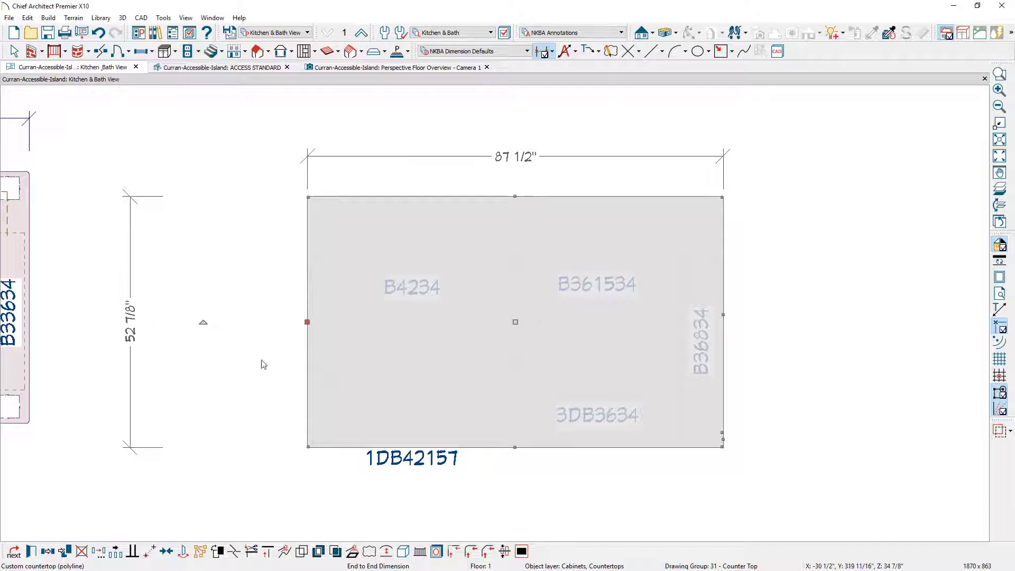
Step: Set the countertop's width to 103" by moving the edge at the knee-space end, and bring the depth dimension line closer
{"action": "left_click", "coordinate": [502, 157]}
{"action": "type", "text": "10"}
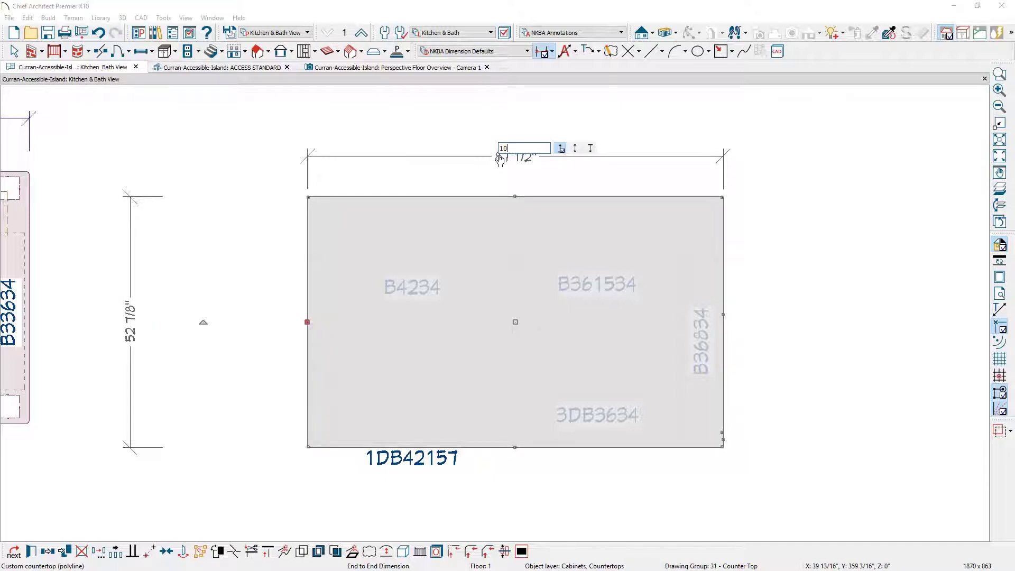
{"action": "type", "text": "3"}
{"action": "key", "text": "Return"}
{"action": "left_click_drag", "start_coordinate": [155, 378], "coordinate": [184, 378]}
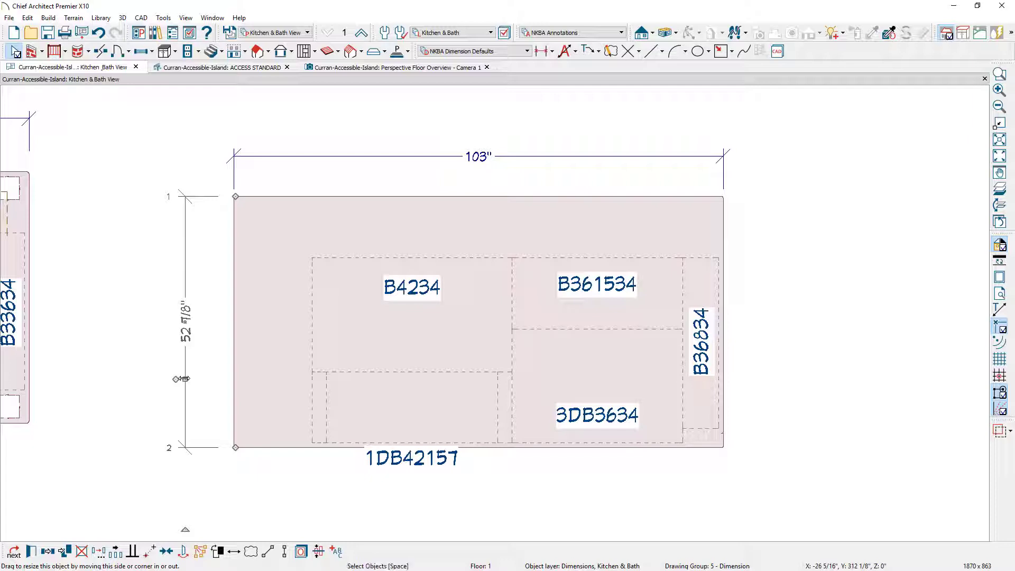
Step: Shorten the narrow B36834 end cabinet by 3" at its front end
{"action": "left_click", "coordinate": [704, 420]}
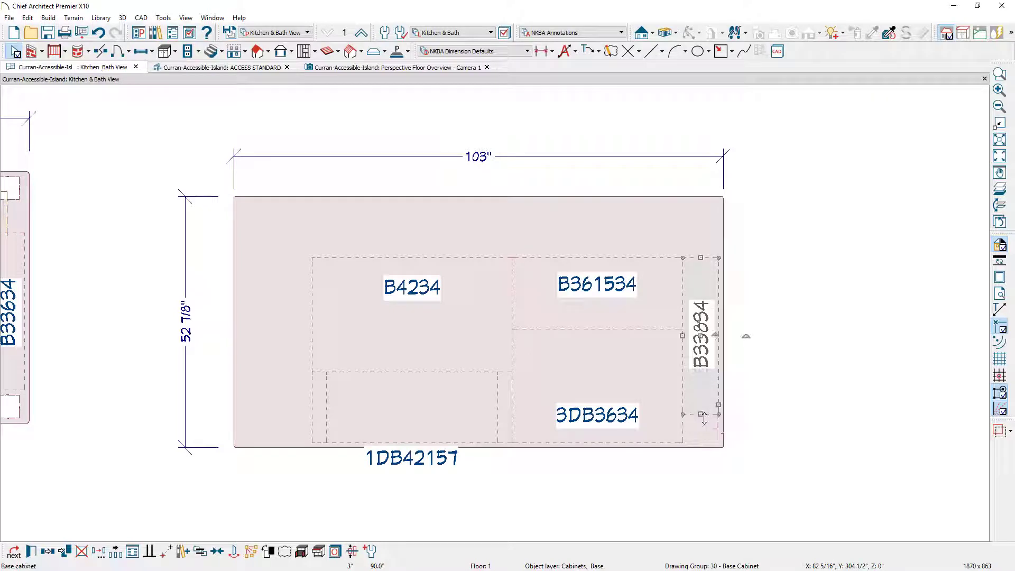
{"action": "key", "text": "Escape"}
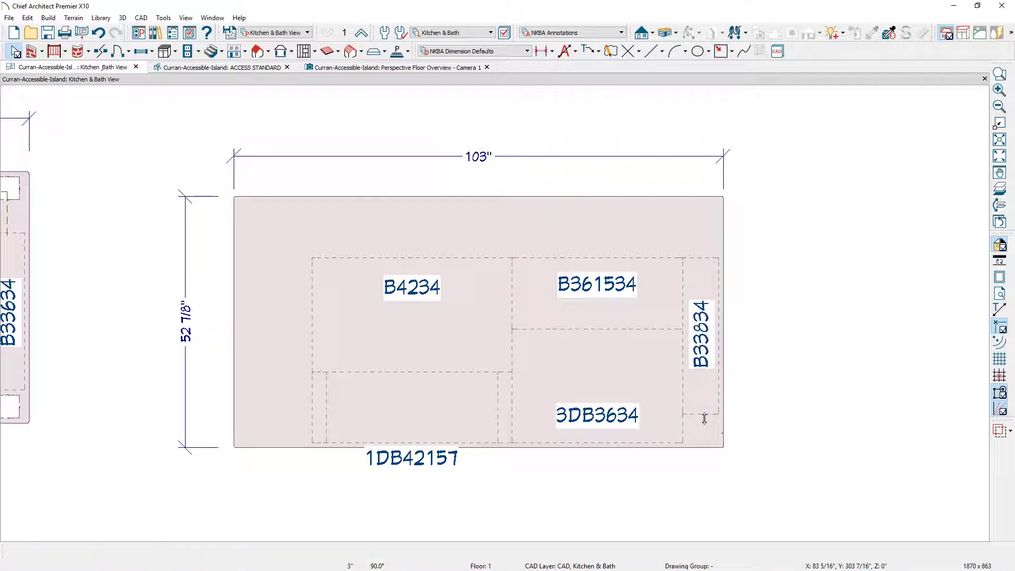
Step: Search the library for "spindle leg" and place a Spindle Leg Style "N" just outside the countertop's front corner
{"action": "left_click", "coordinate": [154, 35]}
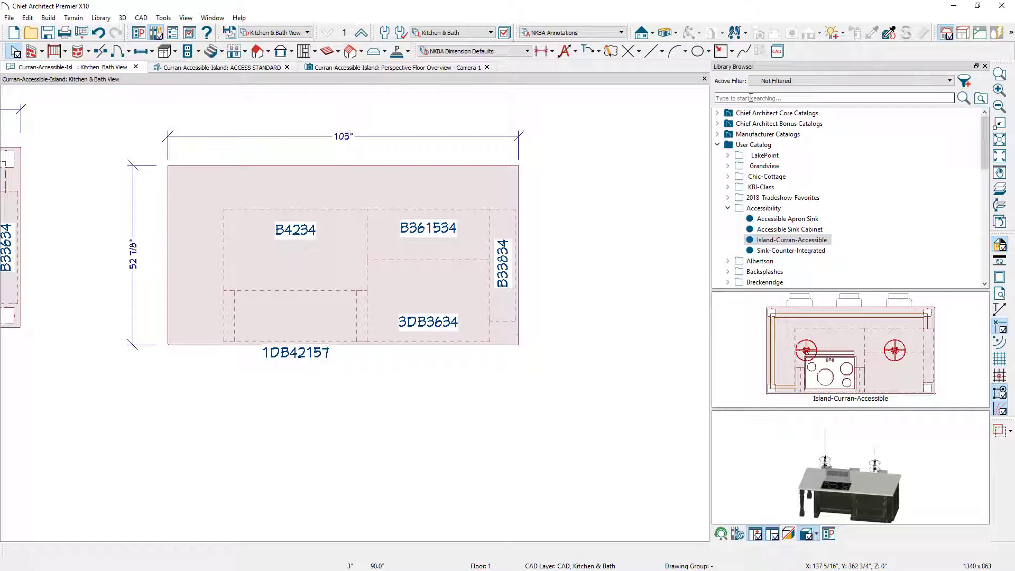
{"action": "type", "text": "spindle leg"}
{"action": "left_click_drag", "start_coordinate": [984, 139], "coordinate": [982, 241]}
{"action": "left_click", "coordinate": [803, 262]}
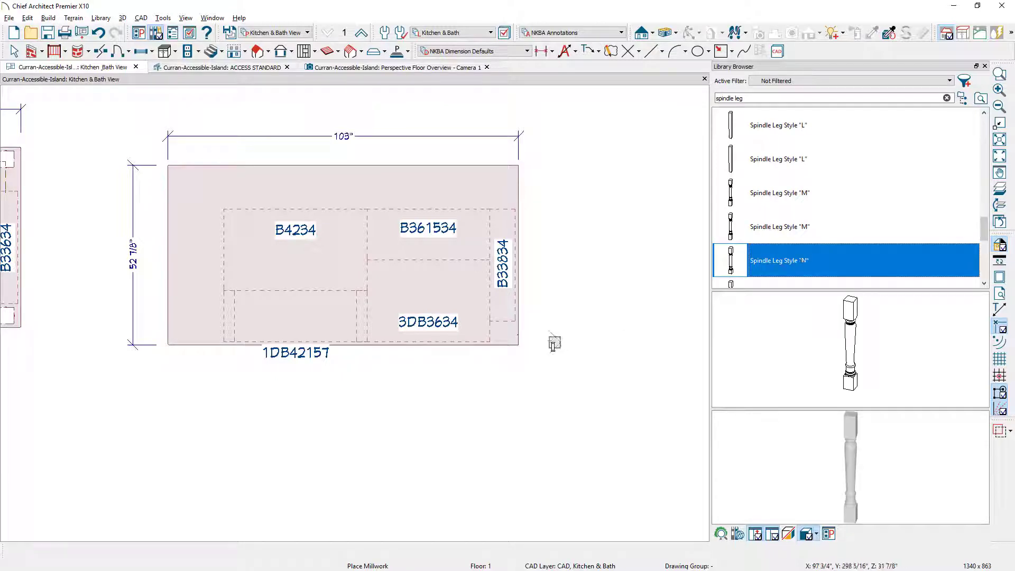
{"action": "left_click", "coordinate": [544, 331]}
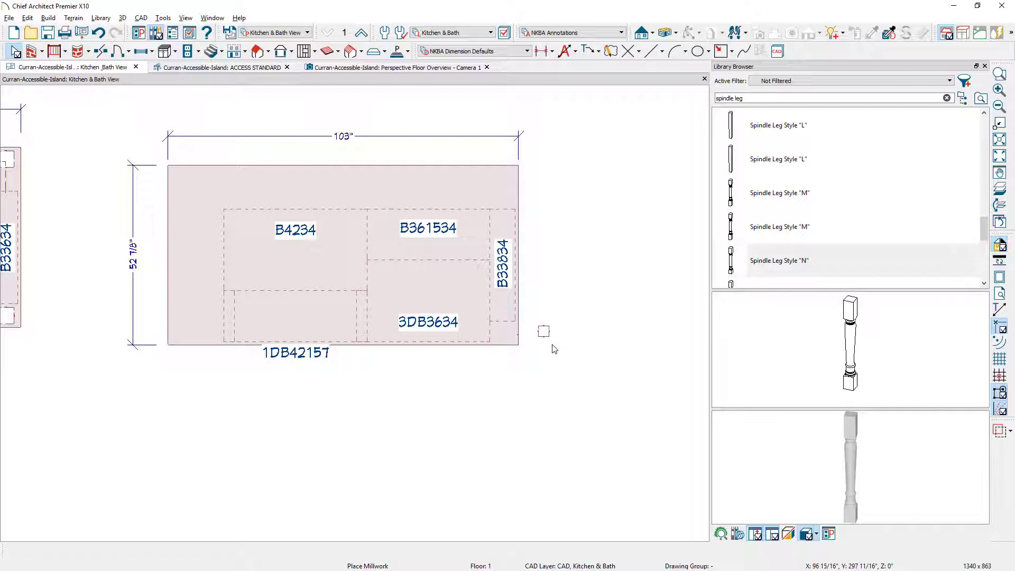
Step: Set the spindle leg's height to 32 1/2" and its width and depth to 5" each
{"action": "double_click", "coordinate": [544, 332]}
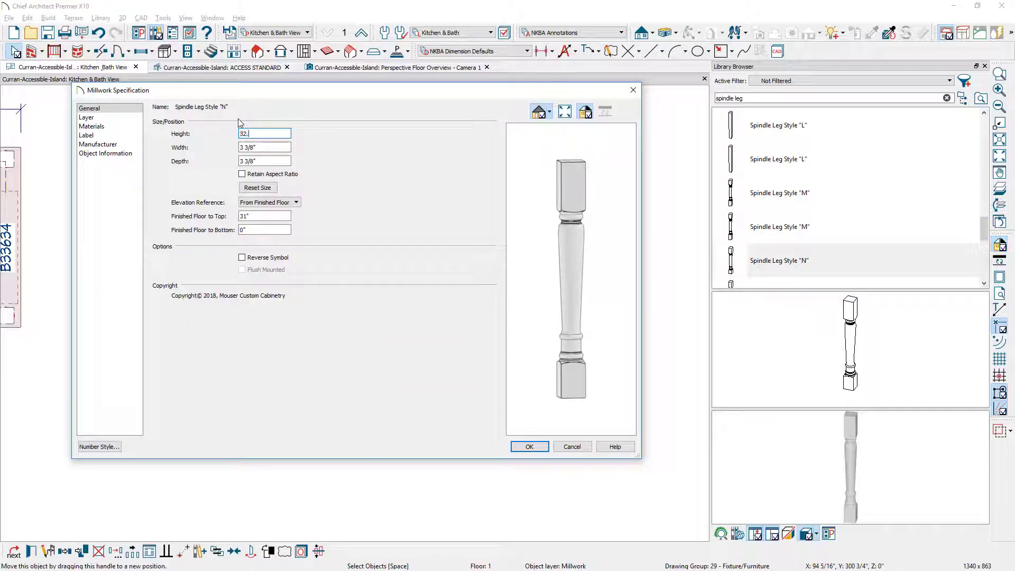
{"action": "key", "text": "Tab"}
{"action": "type", "text": "5"}
{"action": "key", "text": "Tab"}
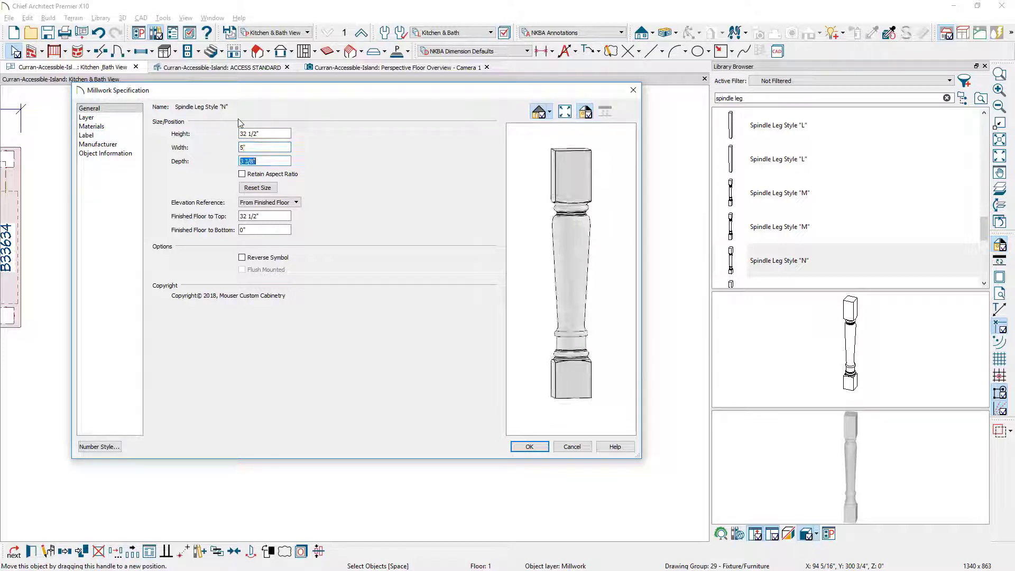
{"action": "type", "text": "5"}
{"action": "key", "text": "Tab"}
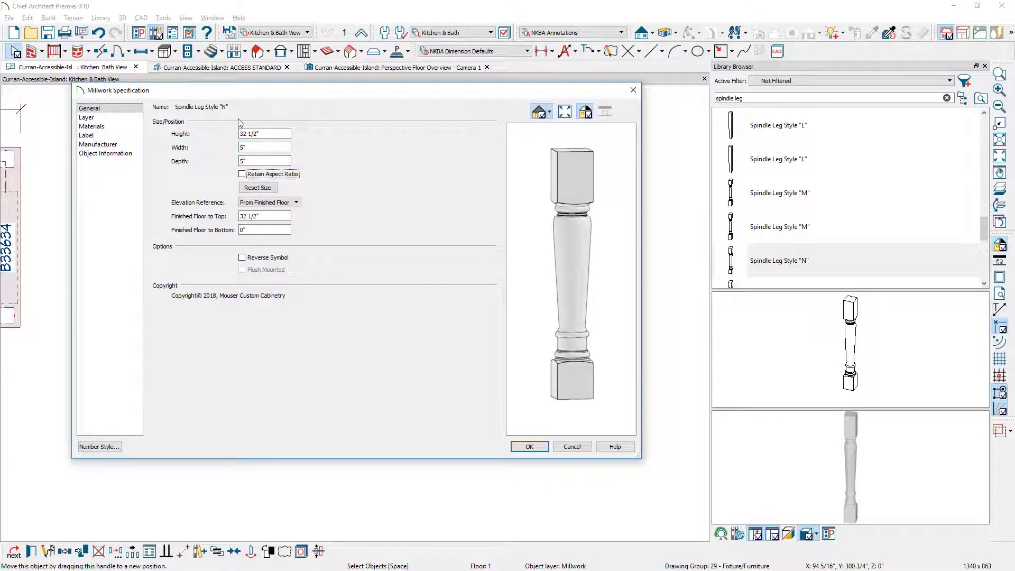
{"action": "key", "text": "Return"}
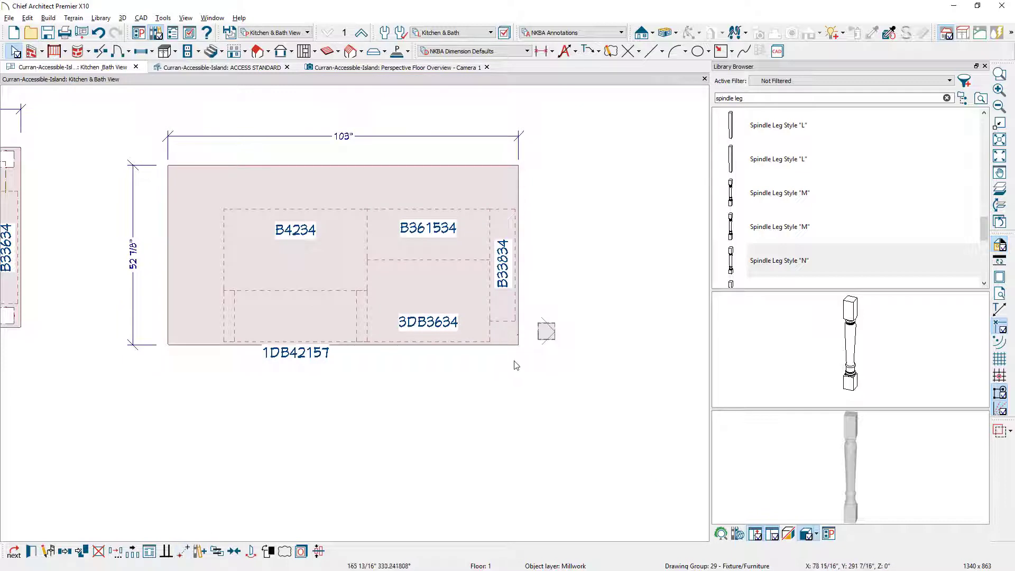
Step: Move the spindle leg under the countertop, snapping its corner to the three-drawer cabinet's front corner
{"action": "left_click_drag", "start_coordinate": [541, 346], "coordinate": [492, 348]}
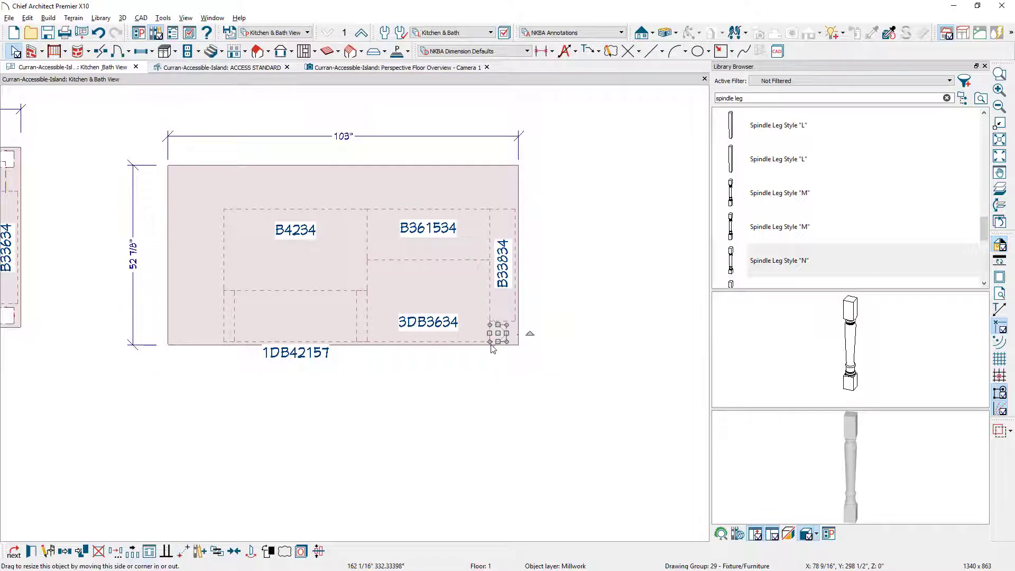
{"action": "left_click", "coordinate": [488, 404]}
Step: Mirror a copy of the spindle leg about the countertop to the opposite front corner
{"action": "left_click", "coordinate": [498, 333]}
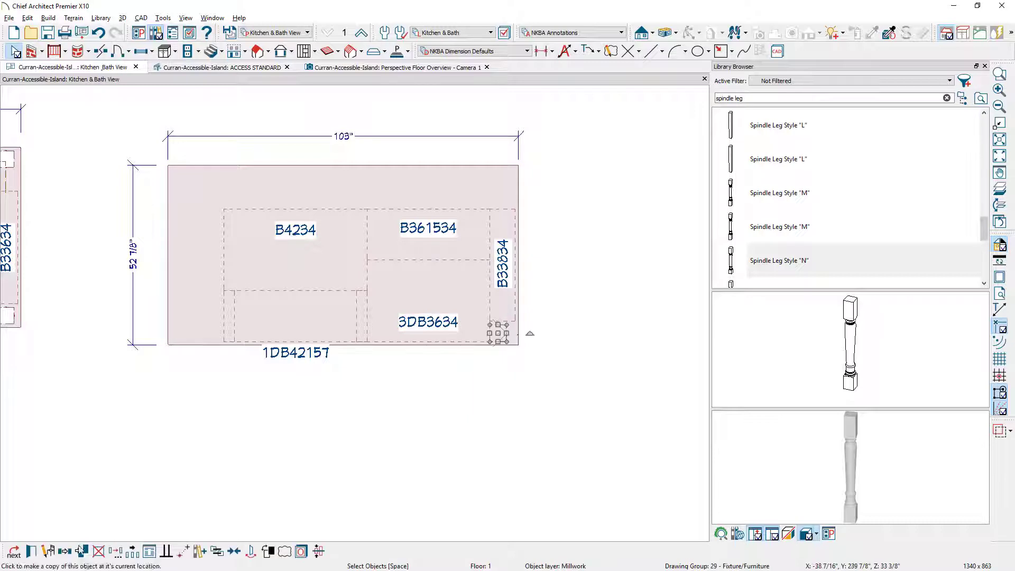
{"action": "left_click", "coordinate": [48, 552]}
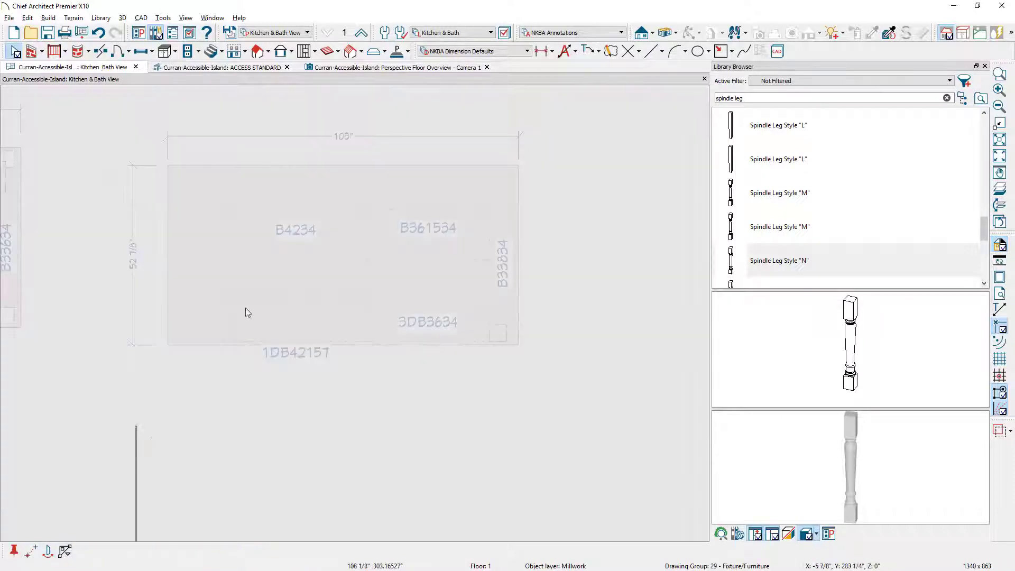
{"action": "left_click", "coordinate": [336, 182]}
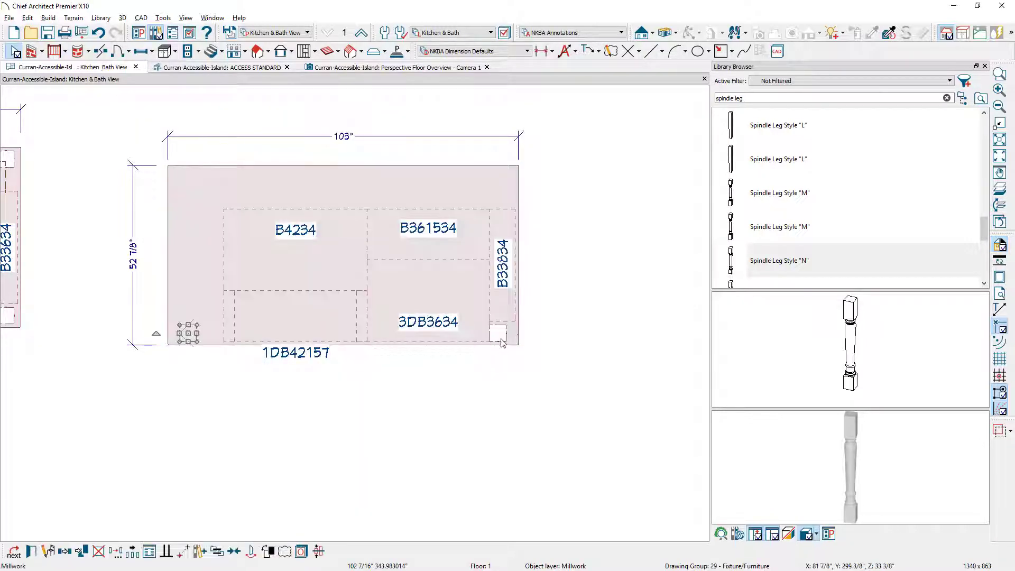
Step: Mirror copies of both front legs about the countertop to its back corners
{"action": "left_click", "coordinate": [502, 338], "text": "shift"}
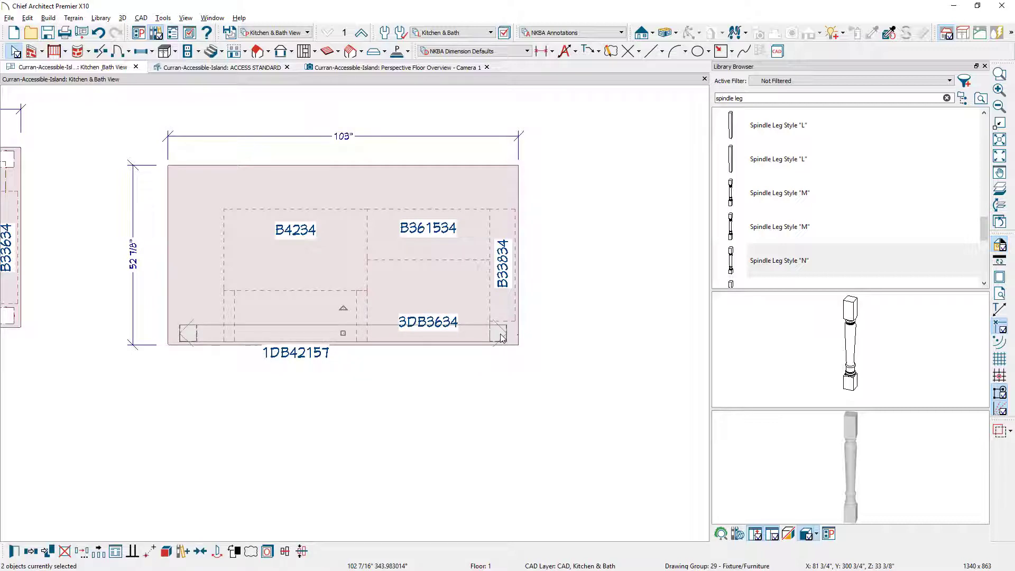
{"action": "left_click", "coordinate": [34, 555]}
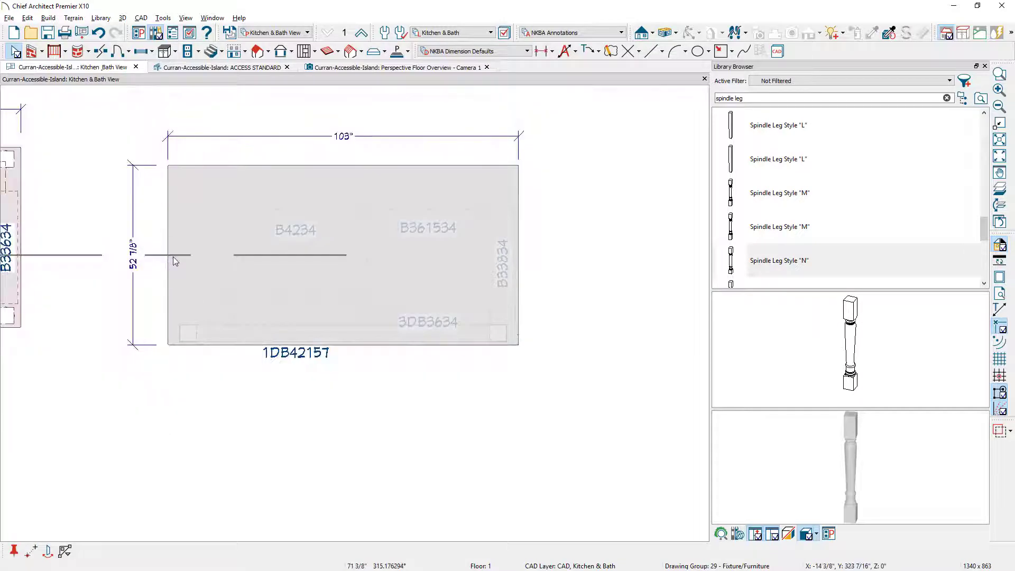
{"action": "left_click", "coordinate": [173, 256]}
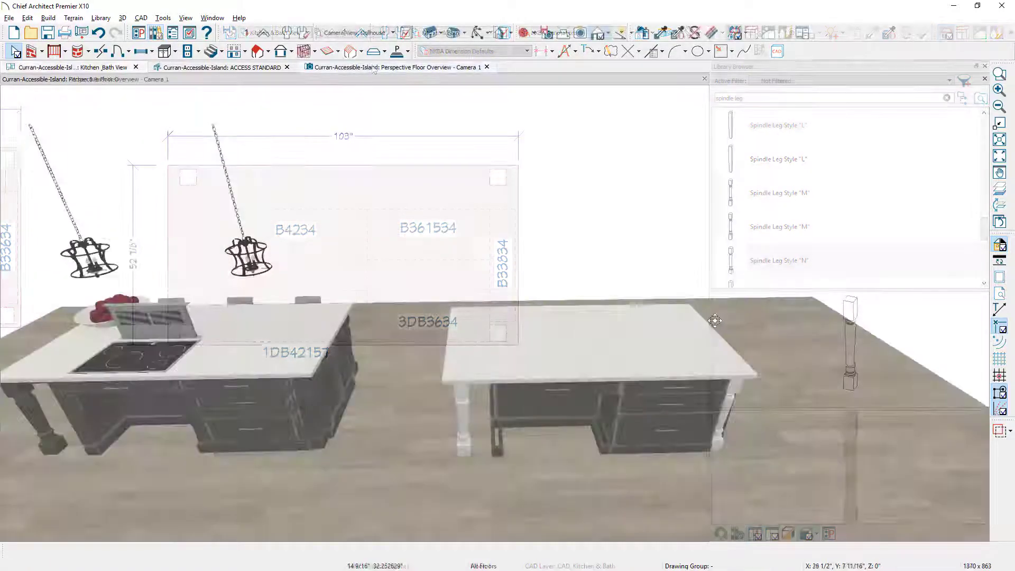
Step: Copy the Dark Distressed Paint 2 material from the island's back cabinet panel and apply it to all the white spindle legs
{"action": "left_click_drag", "start_coordinate": [714, 319], "coordinate": [414, 297]}
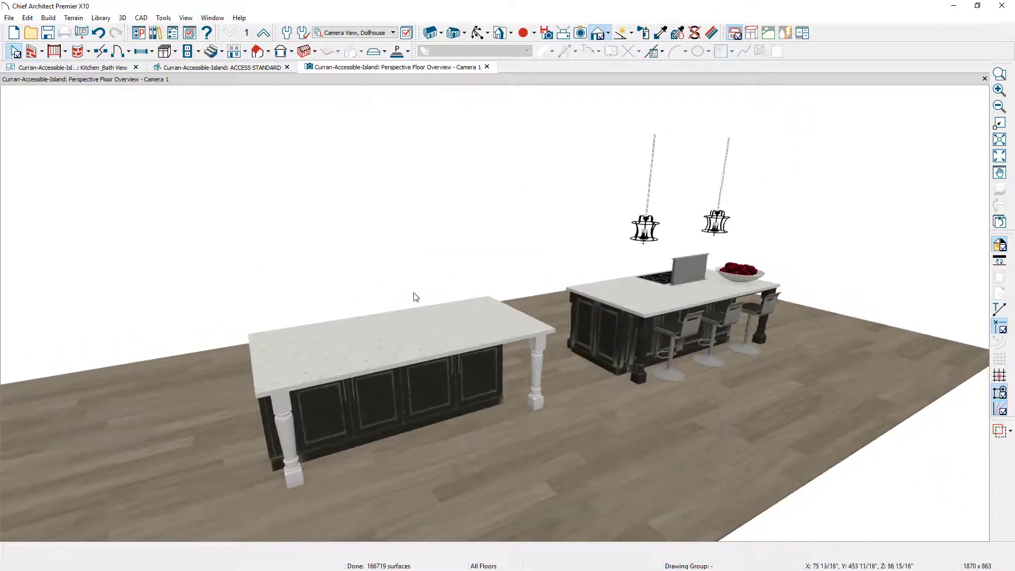
{"action": "left_click", "coordinate": [661, 33]}
{"action": "left_click", "coordinate": [445, 373]}
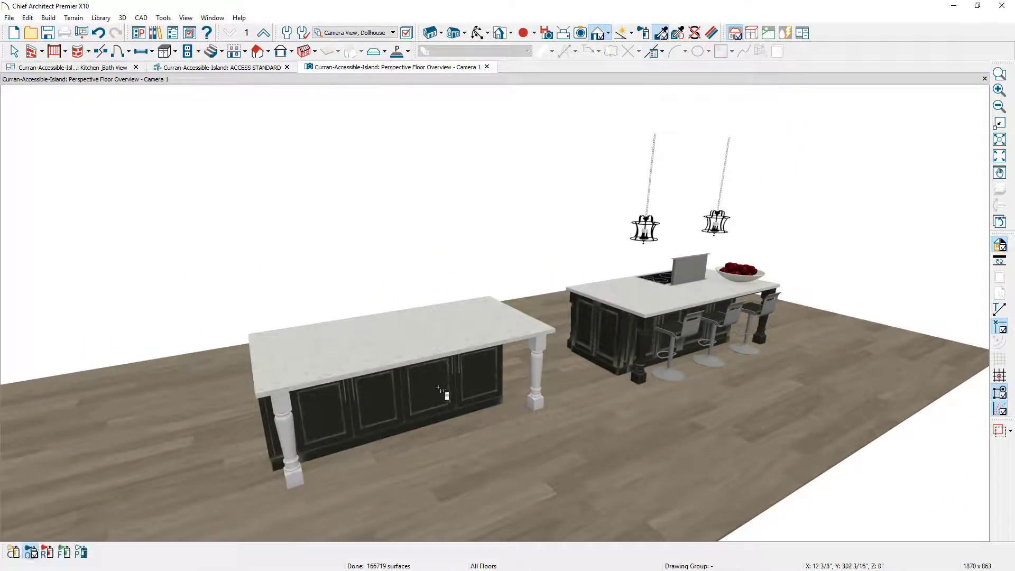
{"action": "left_click", "coordinate": [48, 554]}
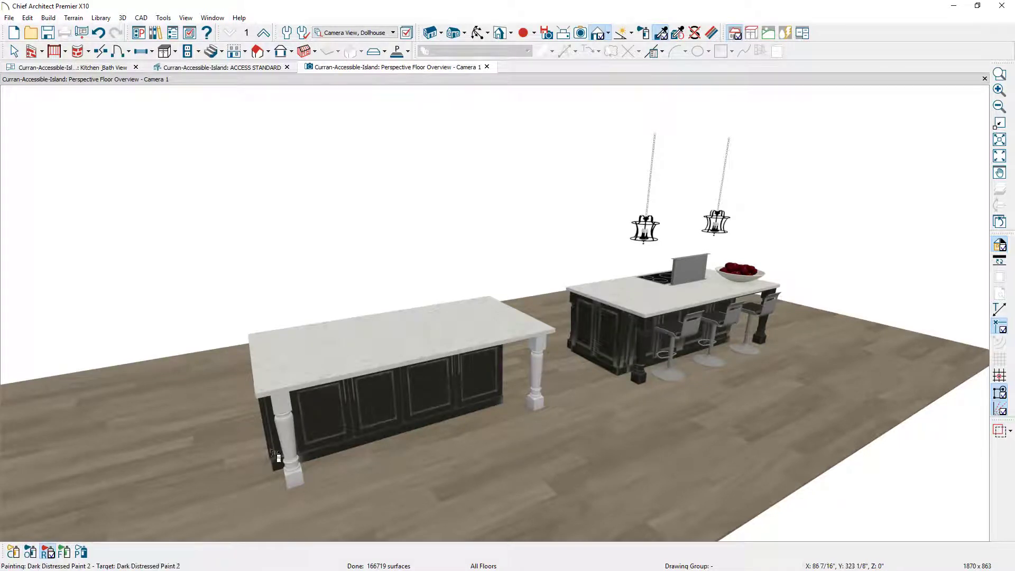
{"action": "left_click", "coordinate": [295, 455]}
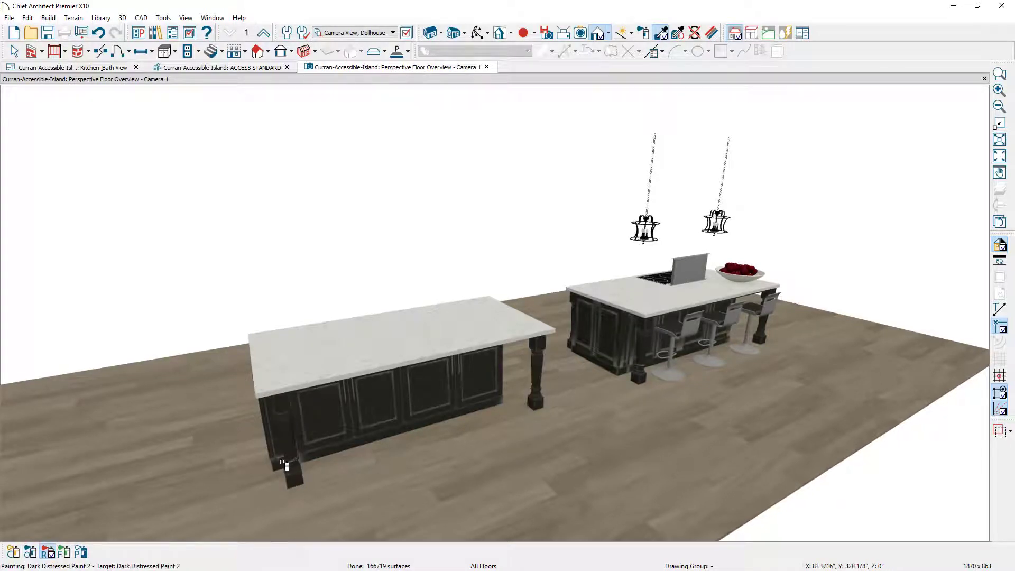
Step: Examine the apron between the finished island's leg and cabinet under the countertop, using the Technical Illustration rendering technique
{"action": "mouse_move", "coordinate": [196, 391]}
{"action": "middle_mouse_down"}
{"action": "mouse_move", "coordinate": [281, 436]}
{"action": "mouse_move", "coordinate": [466, 422]}
{"action": "middle_mouse_up"}
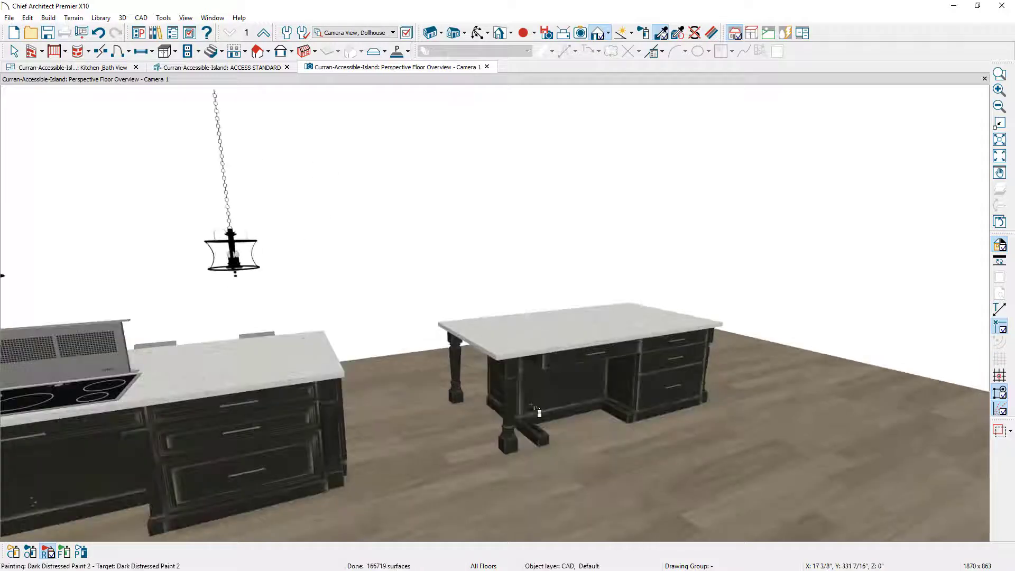
{"action": "middle_click_drag", "start_coordinate": [215, 447], "coordinate": [562, 385]}
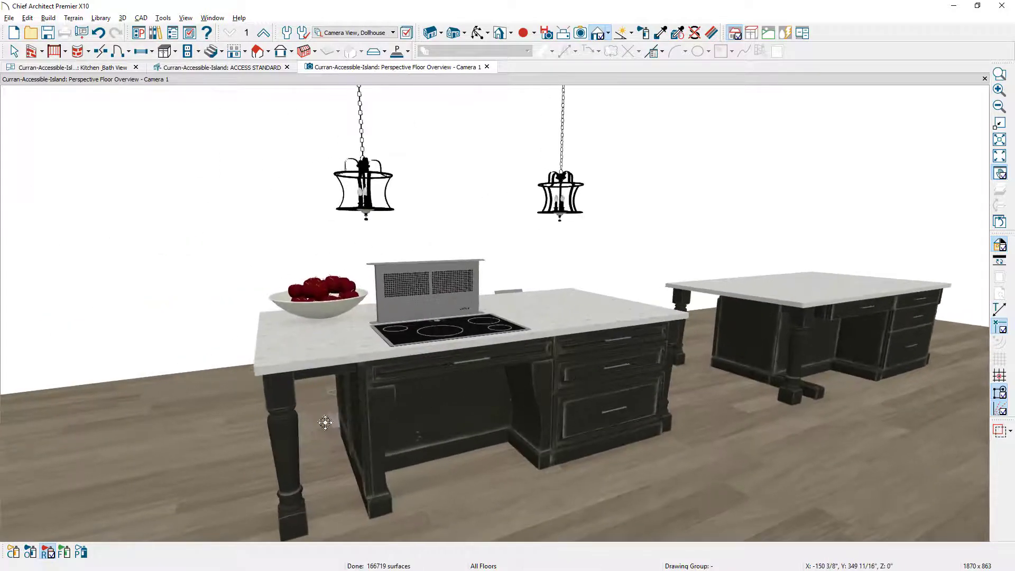
{"action": "middle_click_drag", "start_coordinate": [329, 419], "coordinate": [328, 472]}
{"action": "scroll", "coordinate": [387, 287], "scroll_direction": "up", "scroll_amount": 4}
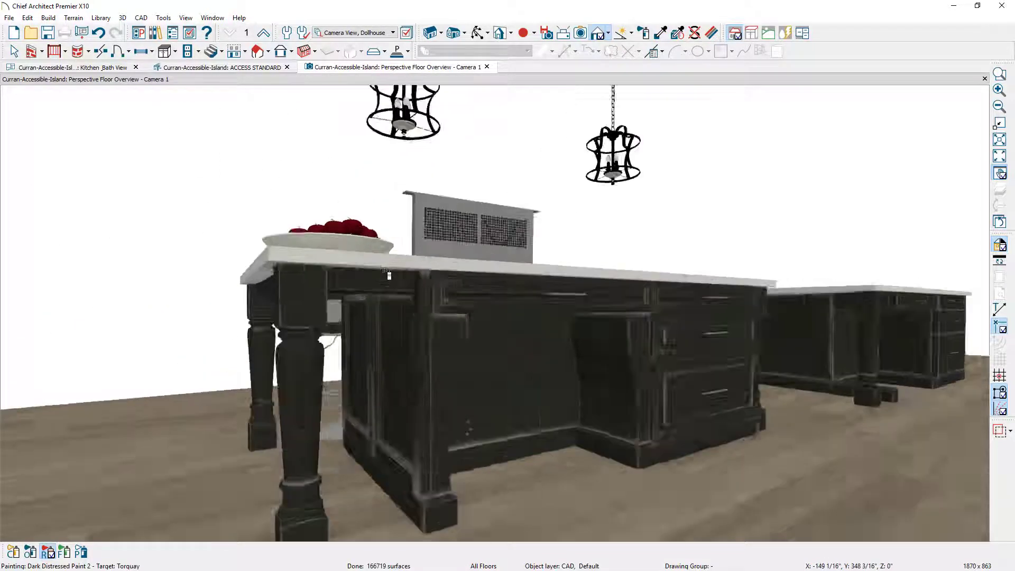
{"action": "left_click", "coordinate": [609, 34]}
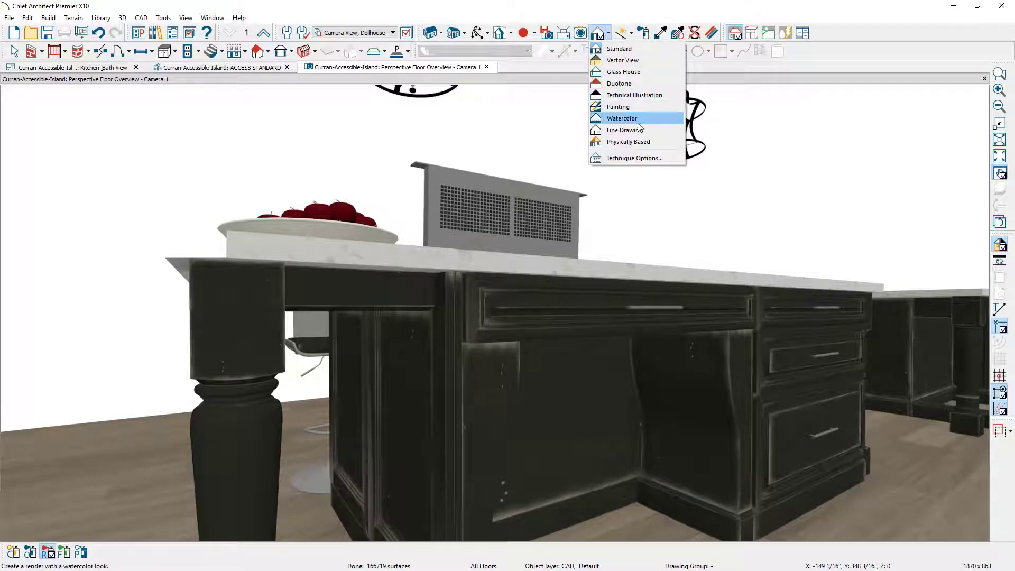
{"action": "left_click", "coordinate": [656, 95]}
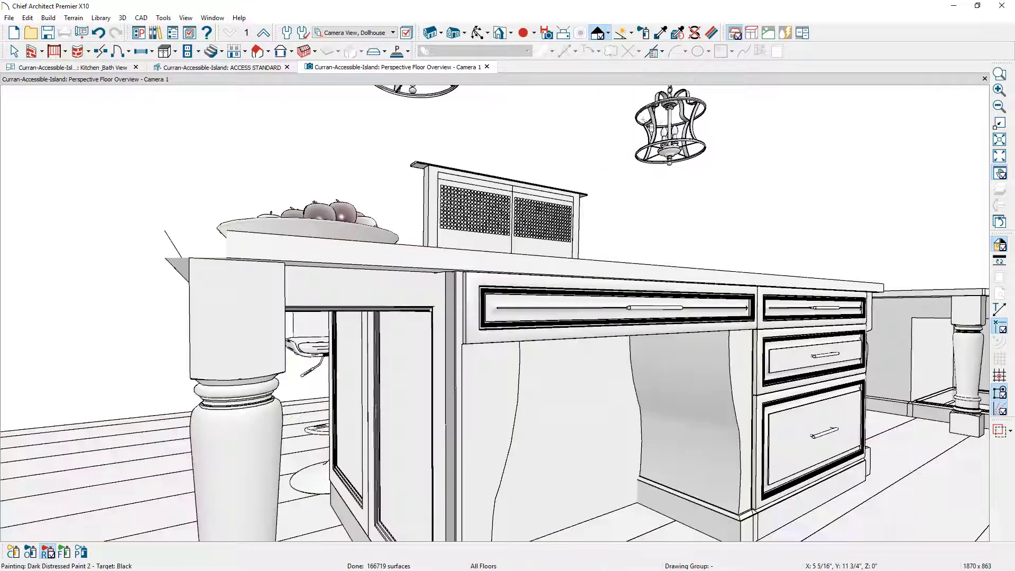
{"action": "key", "text": "space"}
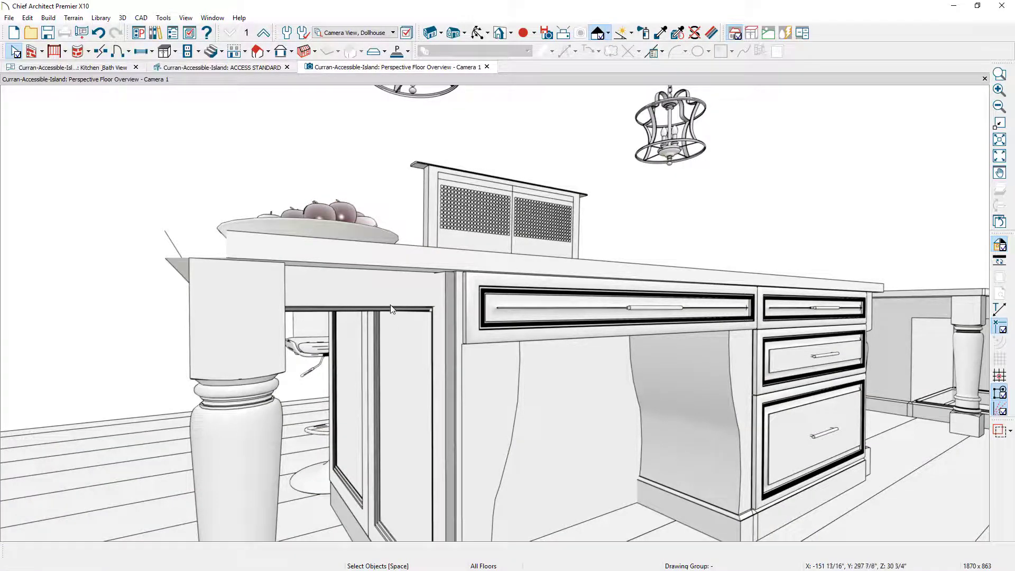
{"action": "middle_click_drag", "start_coordinate": [206, 374], "coordinate": [236, 385]}
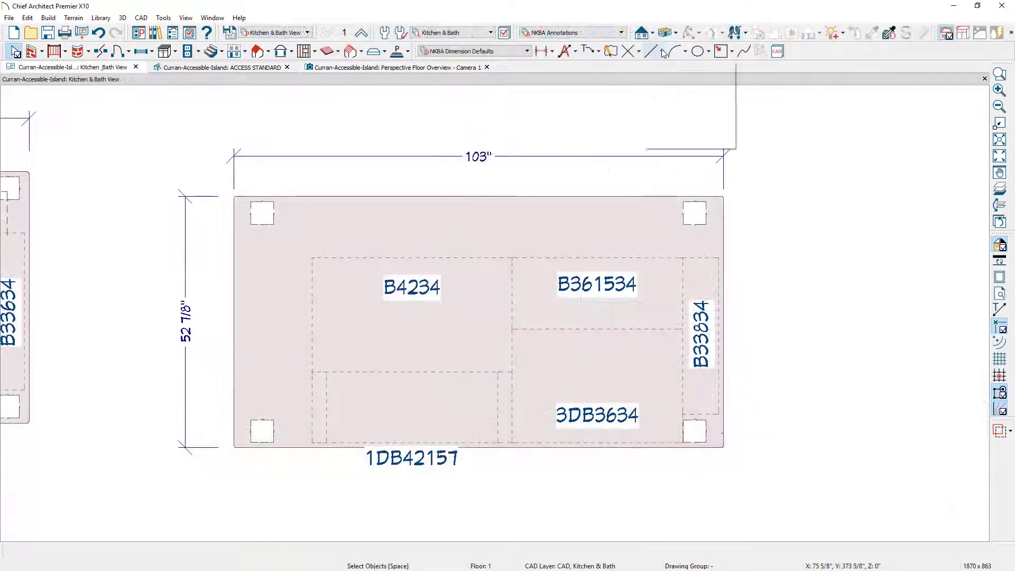
Step: Draw a polyline in plan from cabinet B33834 through both back legs and one front leg to cabinet 1DB42157, centering its first segment on the back leg
{"action": "left_click", "coordinate": [669, 67]}
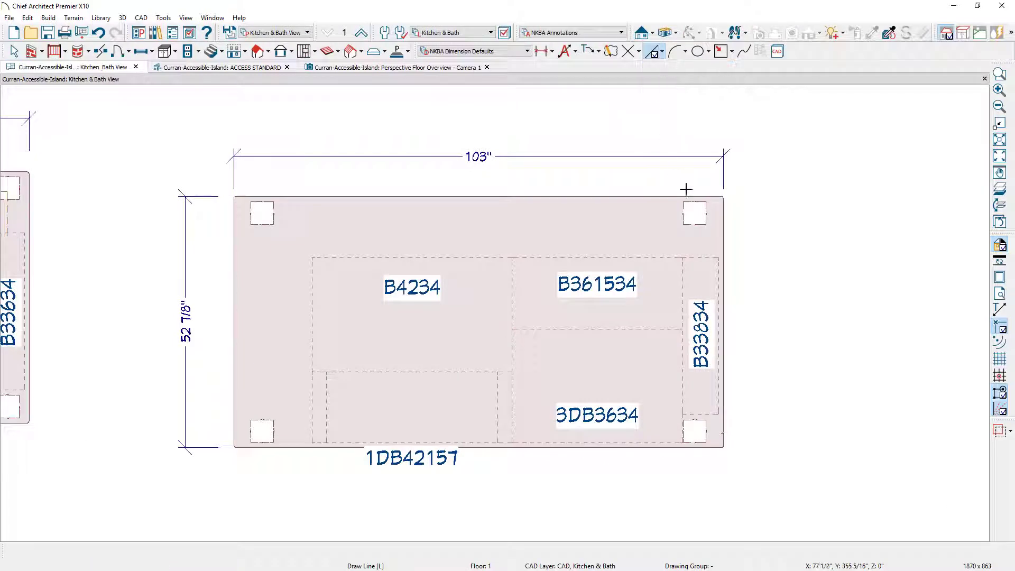
{"action": "left_click", "coordinate": [701, 258]}
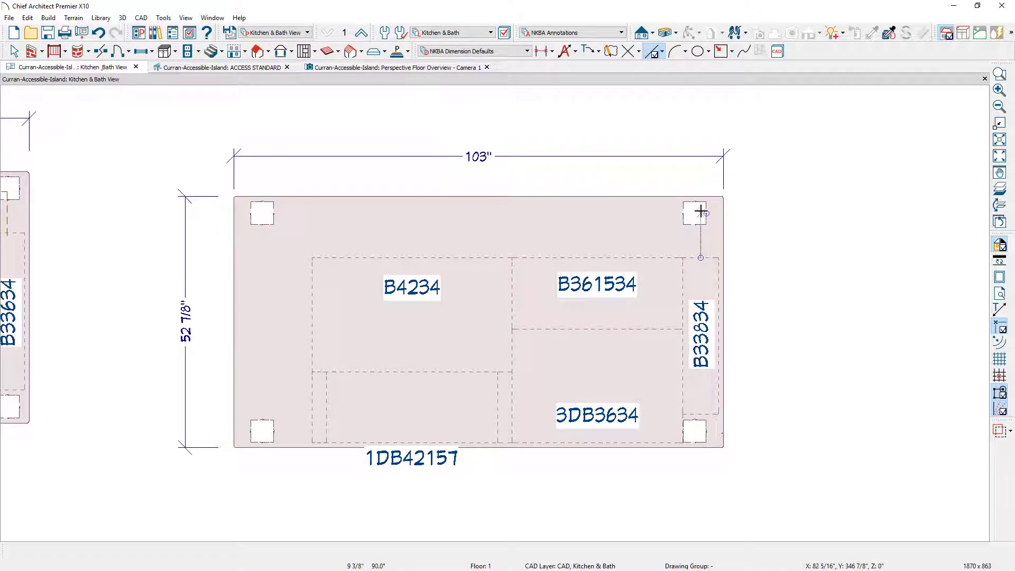
{"action": "left_click", "coordinate": [701, 212]}
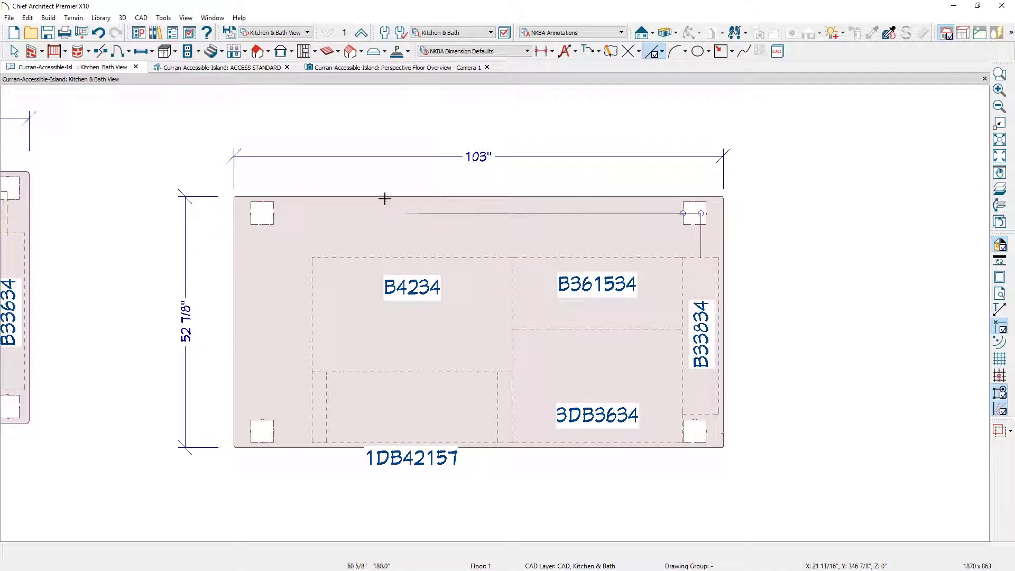
{"action": "left_click", "coordinate": [262, 214]}
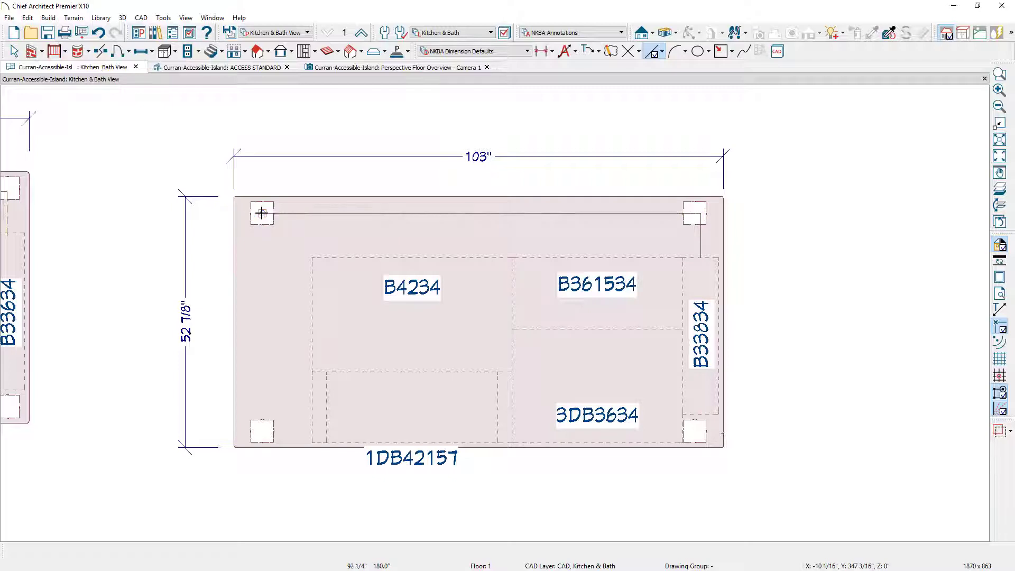
{"action": "left_click", "coordinate": [262, 430]}
{"action": "left_click", "coordinate": [345, 463]}
{"action": "key", "text": "Escape"}
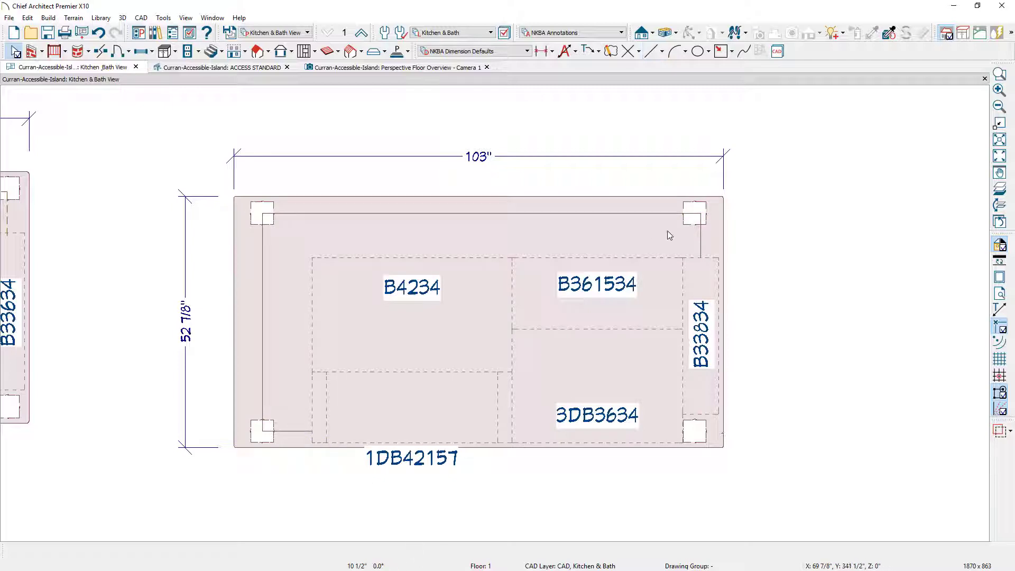
{"action": "left_click", "coordinate": [699, 241]}
{"action": "left_click_drag", "start_coordinate": [699, 242], "coordinate": [695, 213]}
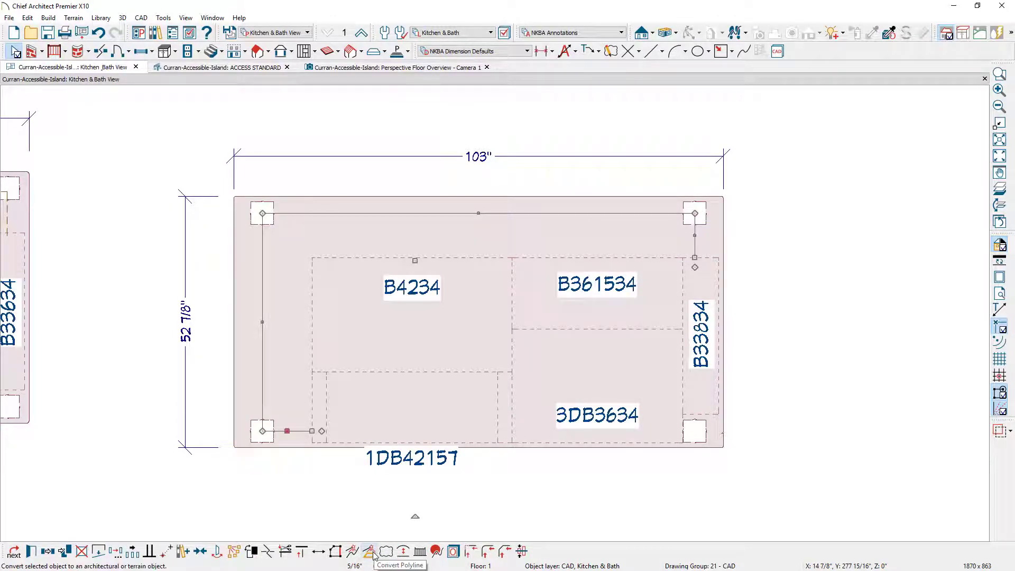
Step: Convert the polyline through the legs to a molding polyline with a height of 30 3/8"
{"action": "left_click", "coordinate": [370, 551]}
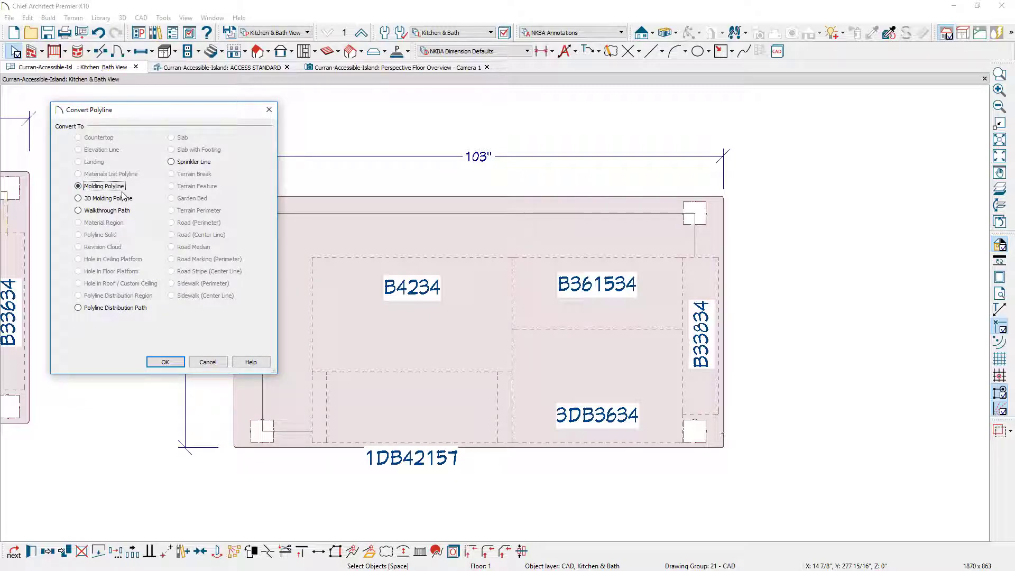
{"action": "key", "text": "Return"}
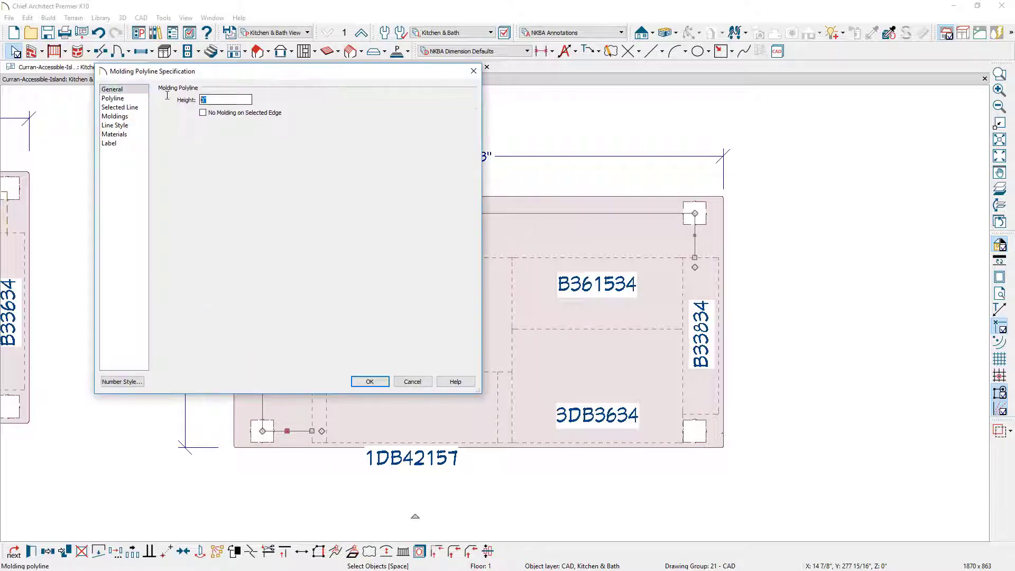
{"action": "type", "text": "30 3/8"}
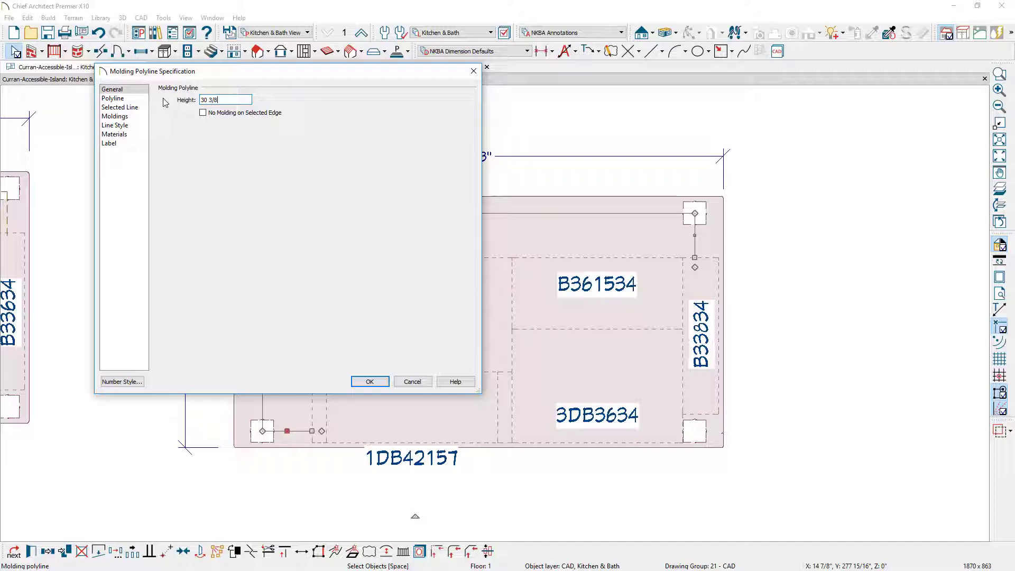
Step: Add the CA-27 base molding profile from the library to the molding polyline
{"action": "left_click", "coordinate": [116, 116]}
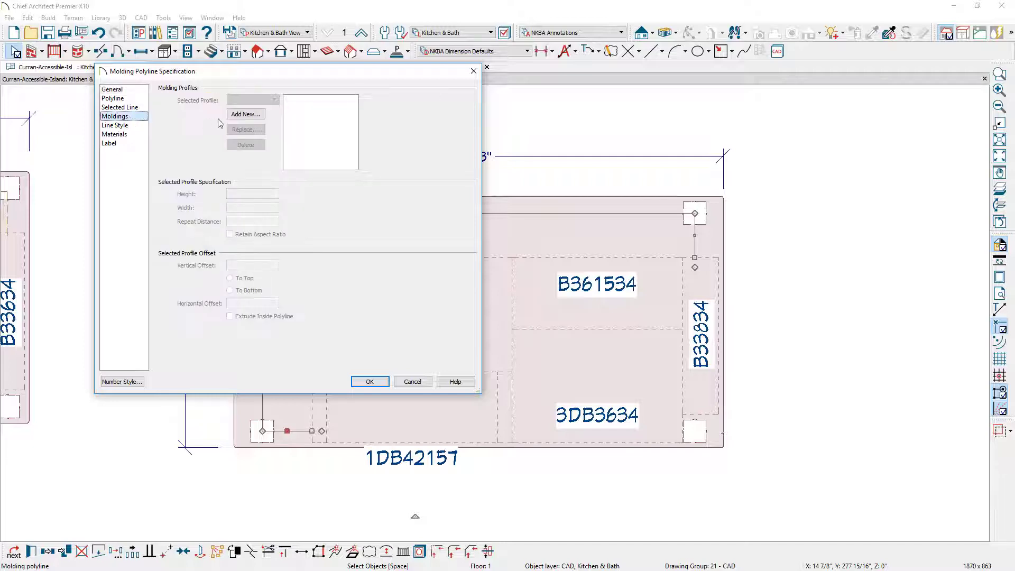
{"action": "left_click", "coordinate": [246, 114]}
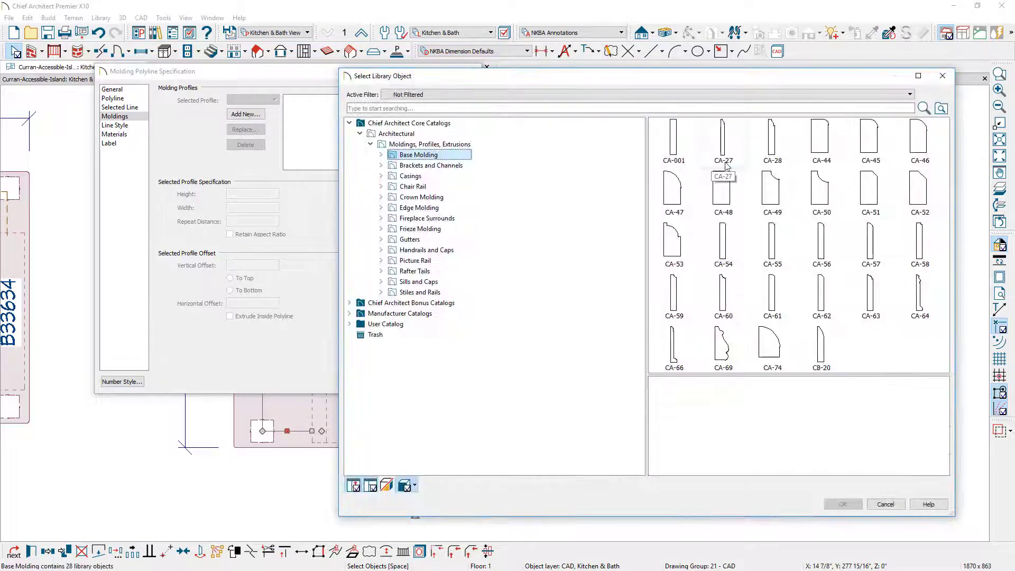
{"action": "left_click", "coordinate": [723, 140]}
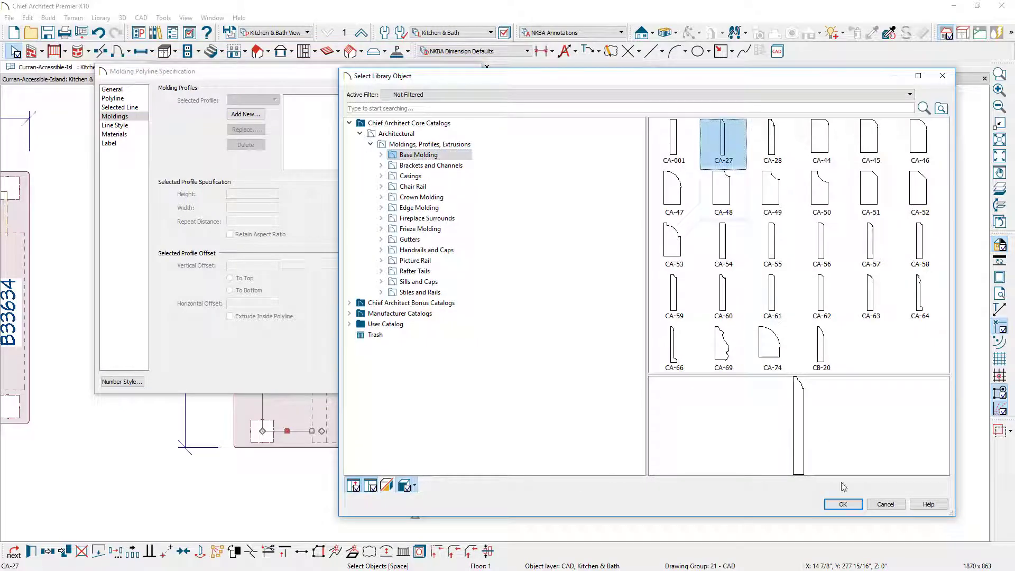
{"action": "left_click", "coordinate": [843, 504]}
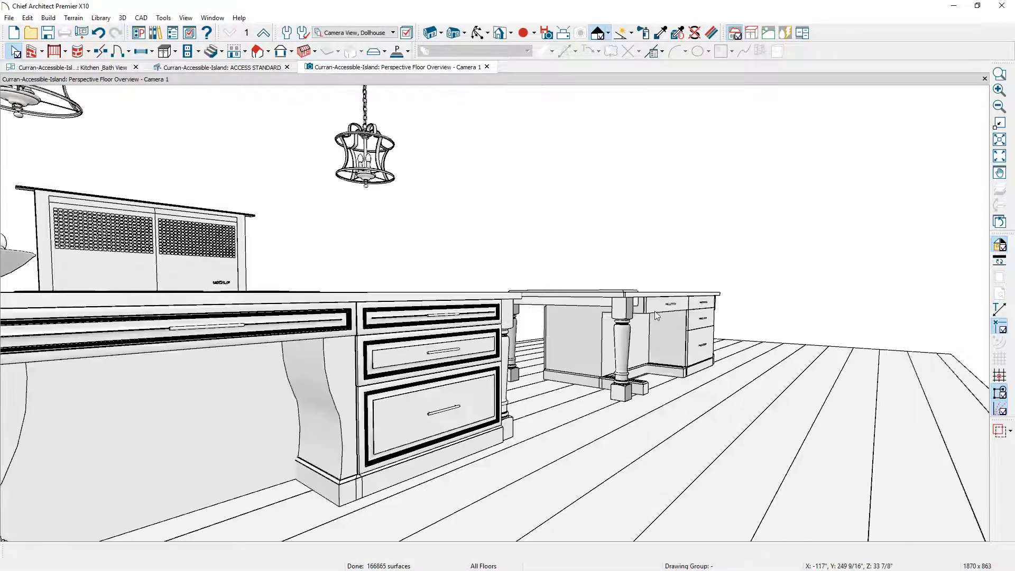
Step: Examine the new apron molding between the island's legs up close in the camera view, using the Glass House rendering technique
{"action": "scroll", "coordinate": [656, 316], "scroll_direction": "up", "scroll_amount": 8}
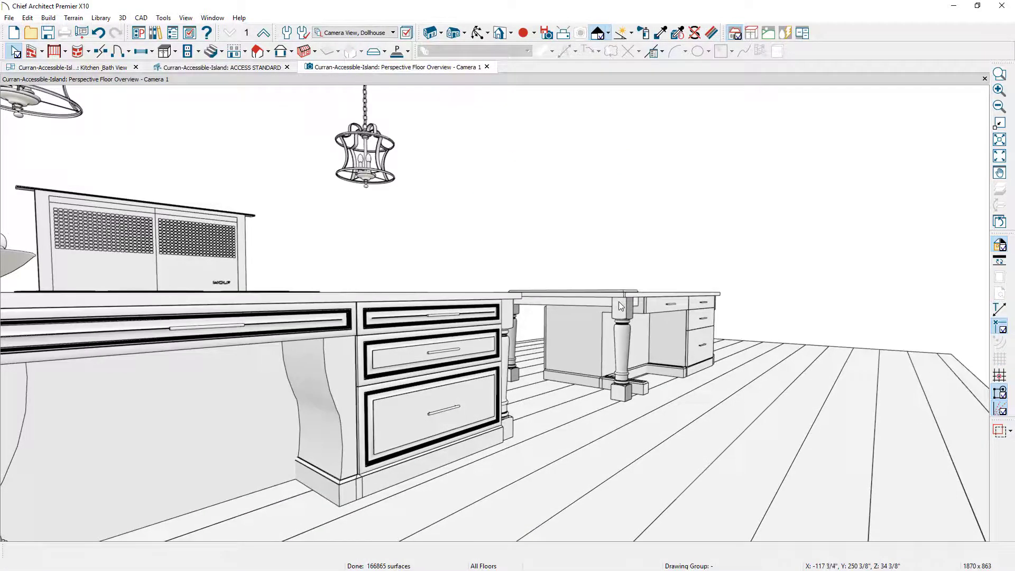
{"action": "scroll", "coordinate": [582, 303], "scroll_direction": "up", "scroll_amount": 3}
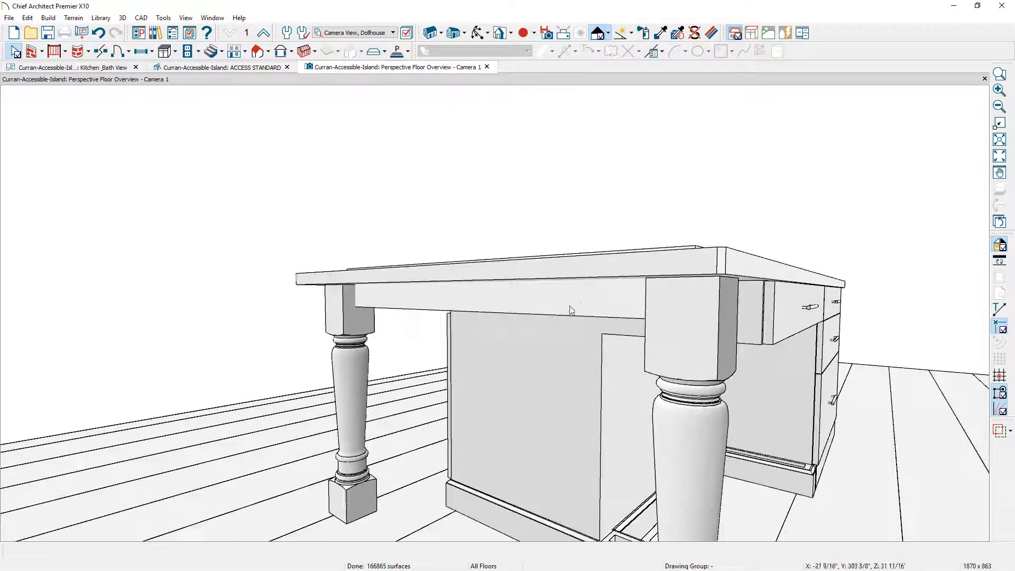
{"action": "left_click", "coordinate": [608, 34]}
{"action": "left_click", "coordinate": [619, 67]}
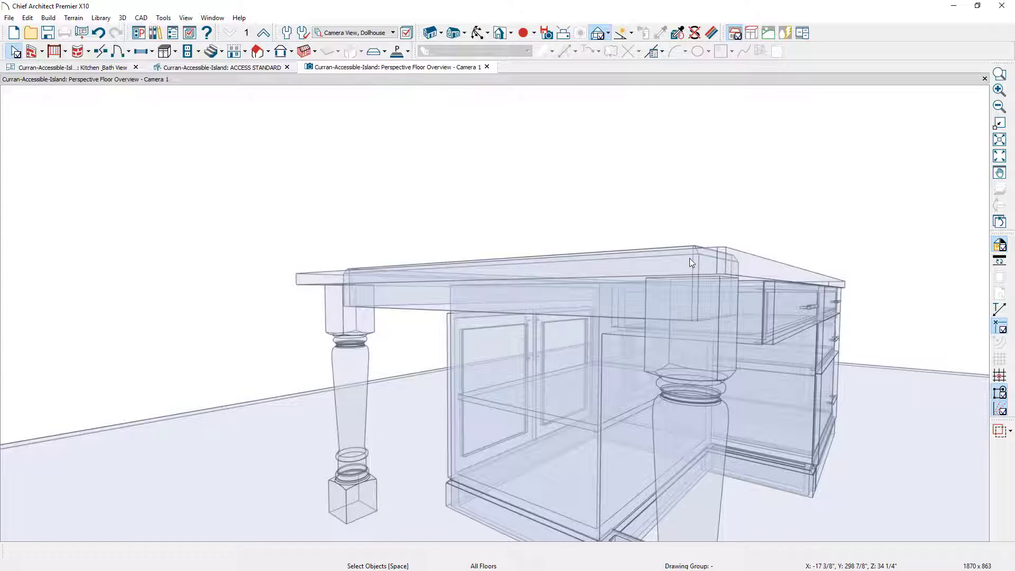
Step: Open the Molding Detail CAD detail from the project and switch to selecting objects
{"action": "left_click", "coordinate": [173, 32]}
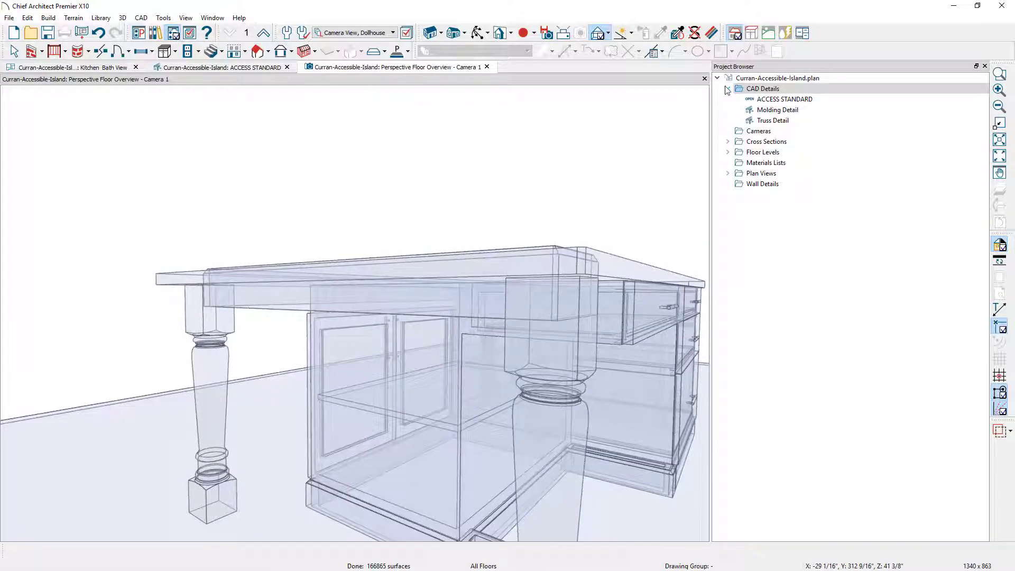
{"action": "double_click", "coordinate": [821, 111]}
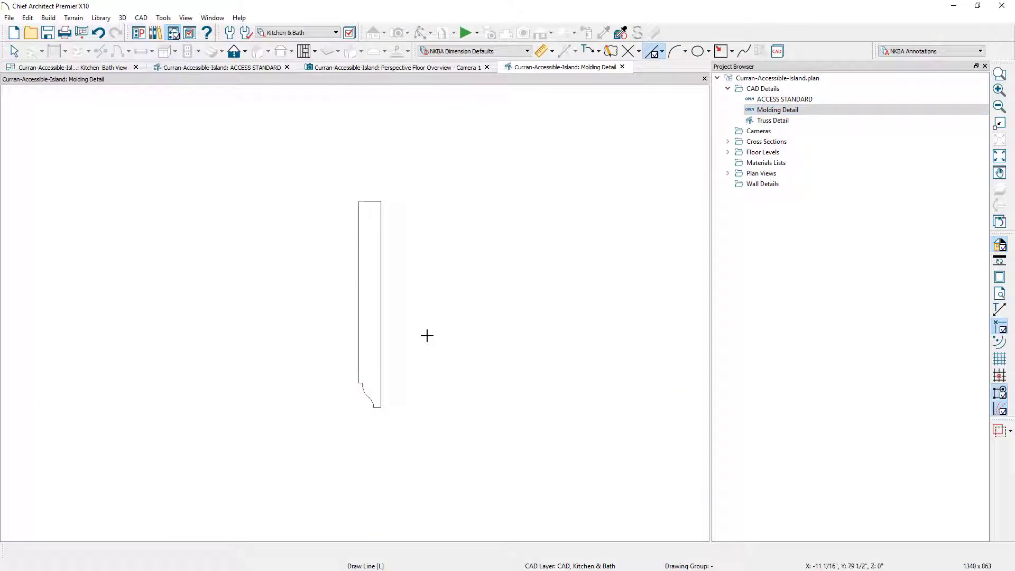
{"action": "key", "text": "space"}
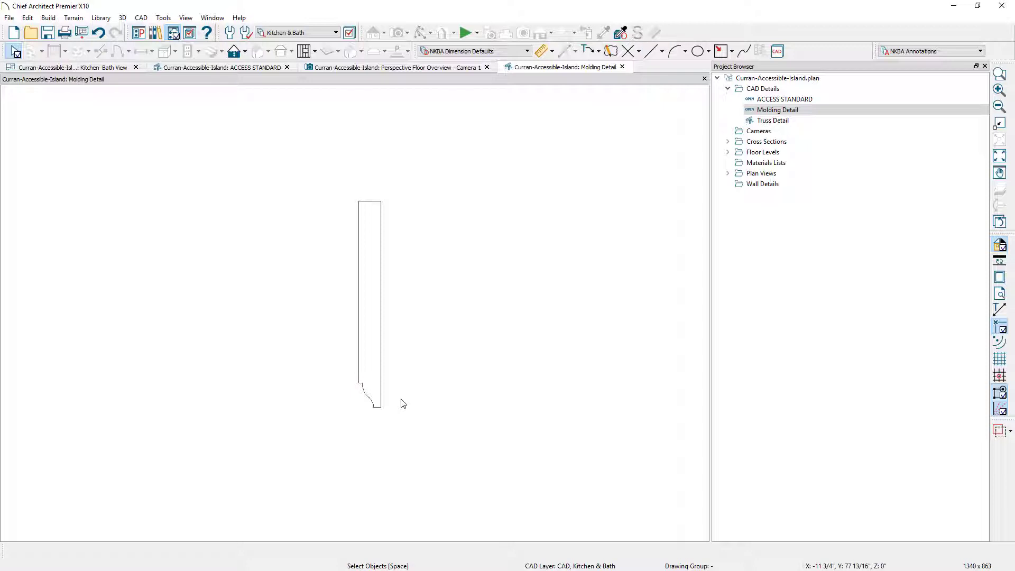
Step: Search the library for ca-27 and locate the CA-27 profile within the Base Molding folder
{"action": "left_click", "coordinate": [156, 33]}
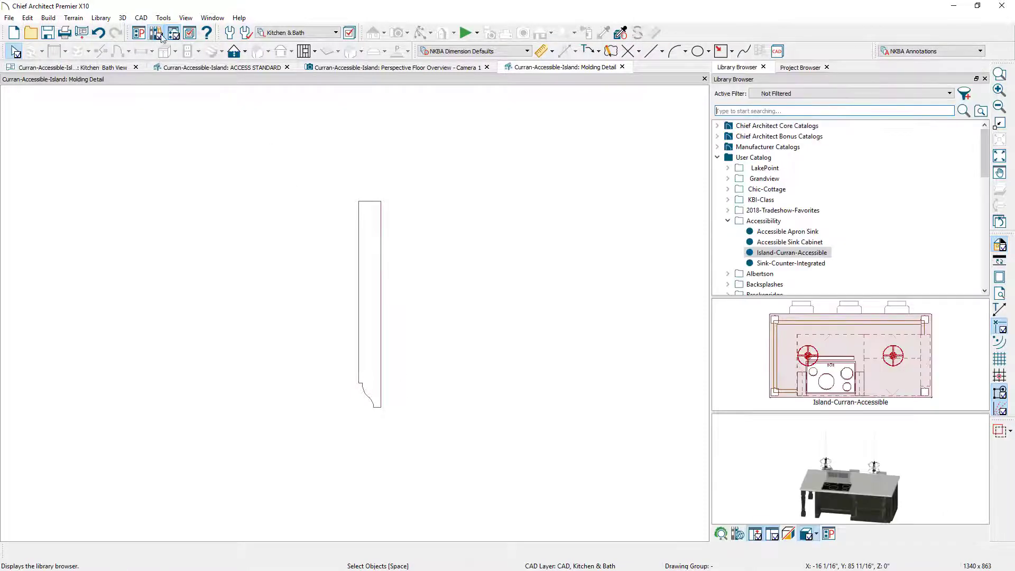
{"action": "left_click", "coordinate": [727, 110]}
{"action": "type", "text": "ca-27"}
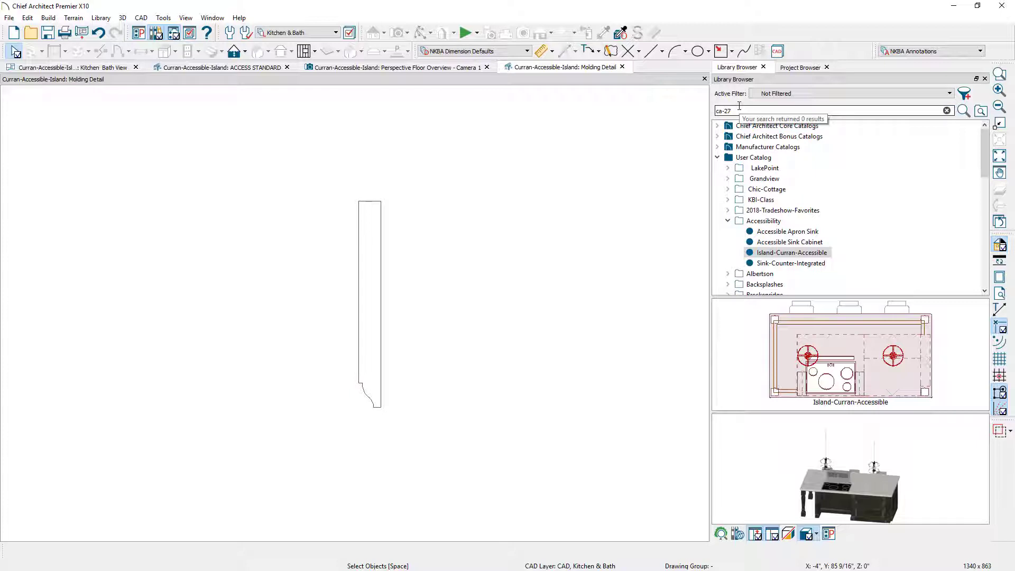
{"action": "key", "text": "Return"}
{"action": "left_click", "coordinate": [787, 138]}
{"action": "right_click", "coordinate": [788, 149]}
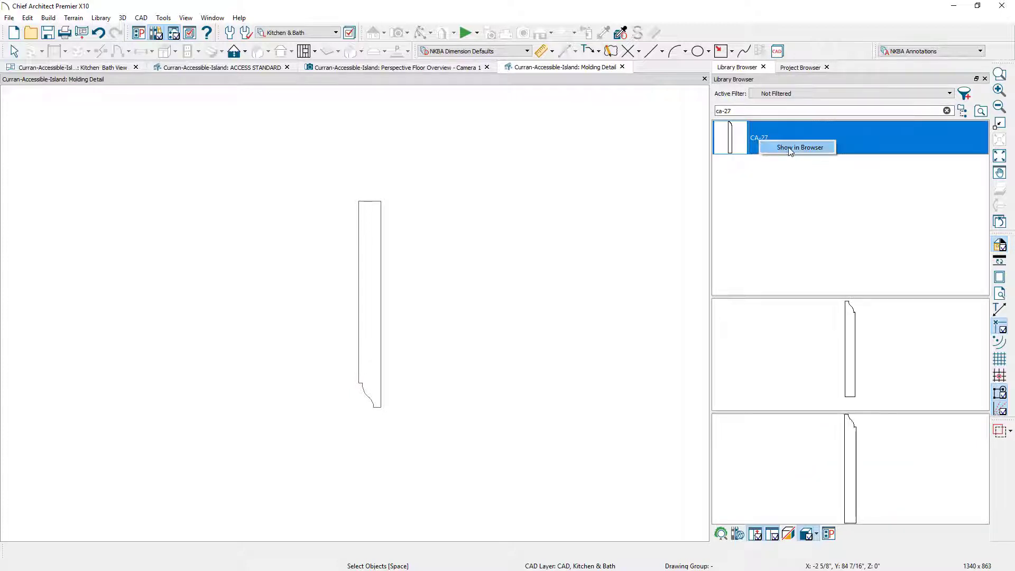
{"action": "left_click", "coordinate": [790, 150]}
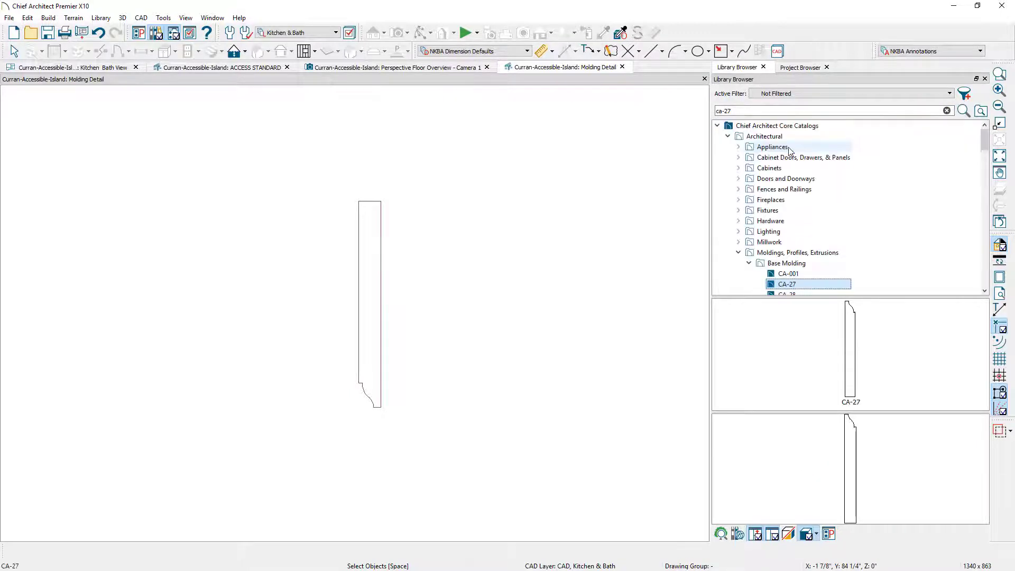
Step: Place the CA-27 molding profile beside the existing profile in the detail and rotate it 180° so its shaped end faces down
{"action": "right_click", "coordinate": [827, 287]}
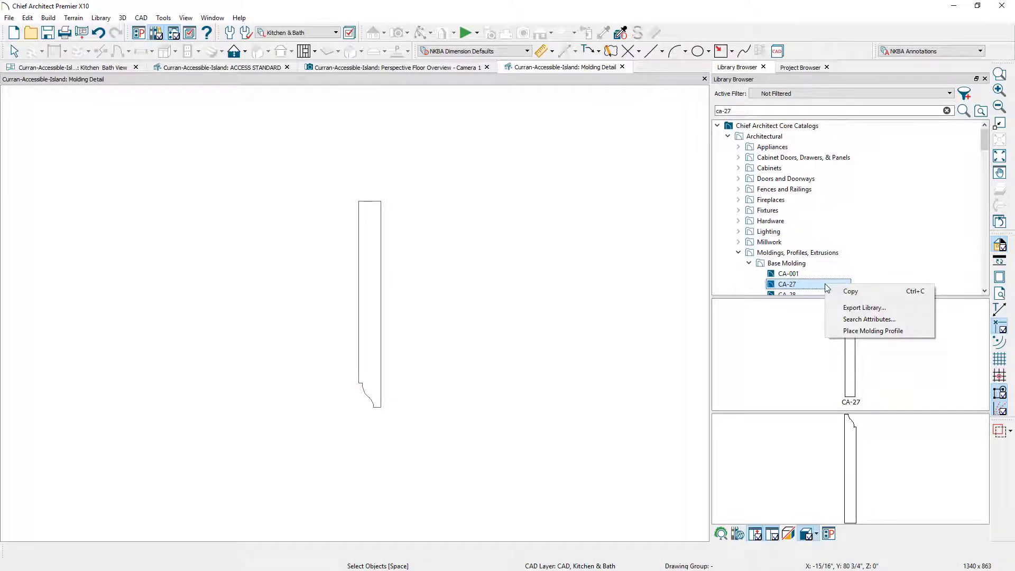
{"action": "left_click", "coordinate": [873, 331]}
{"action": "left_click", "coordinate": [487, 287]}
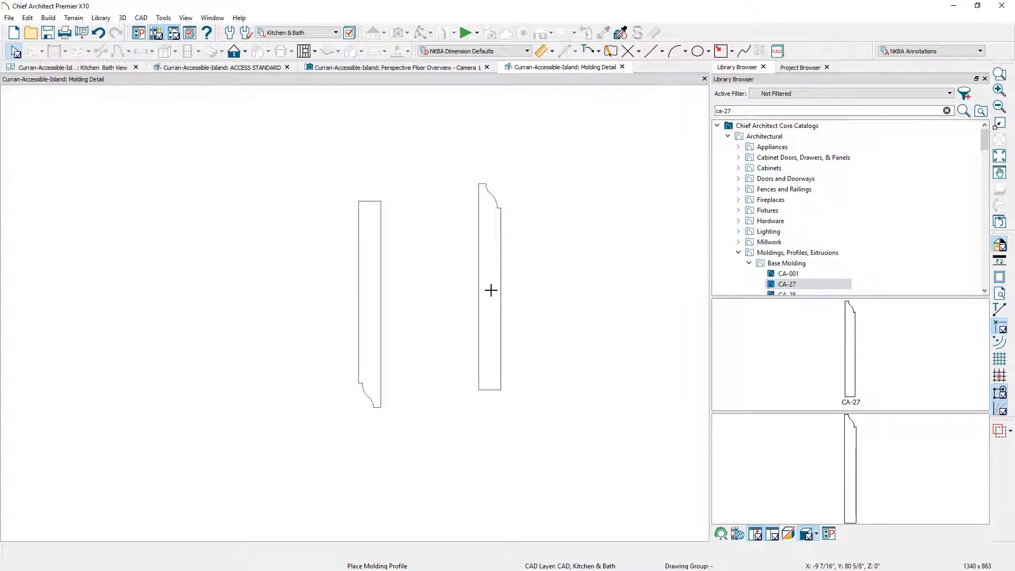
{"action": "left_click", "coordinate": [480, 288]}
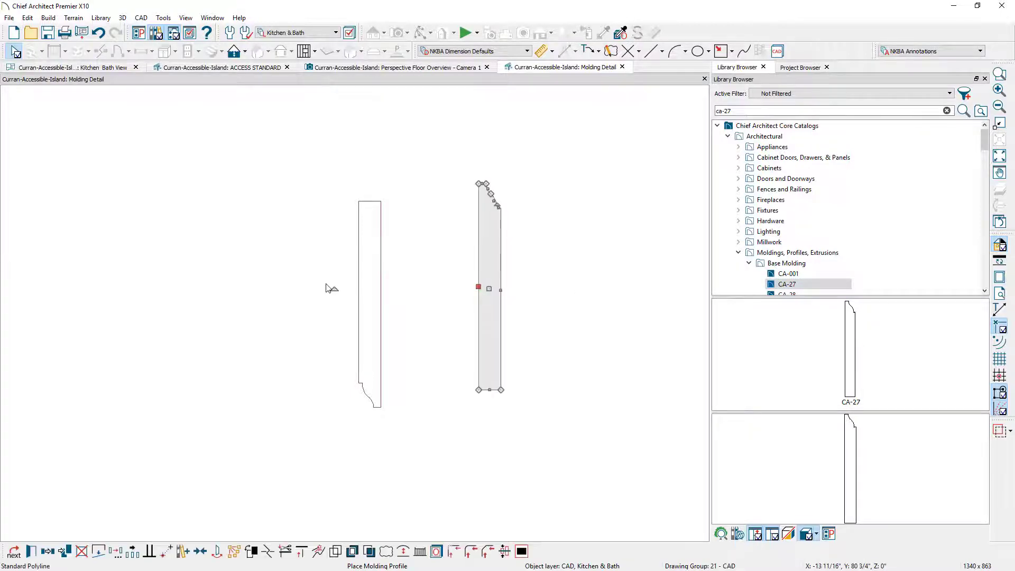
{"action": "left_click_drag", "start_coordinate": [333, 290], "coordinate": [562, 284]}
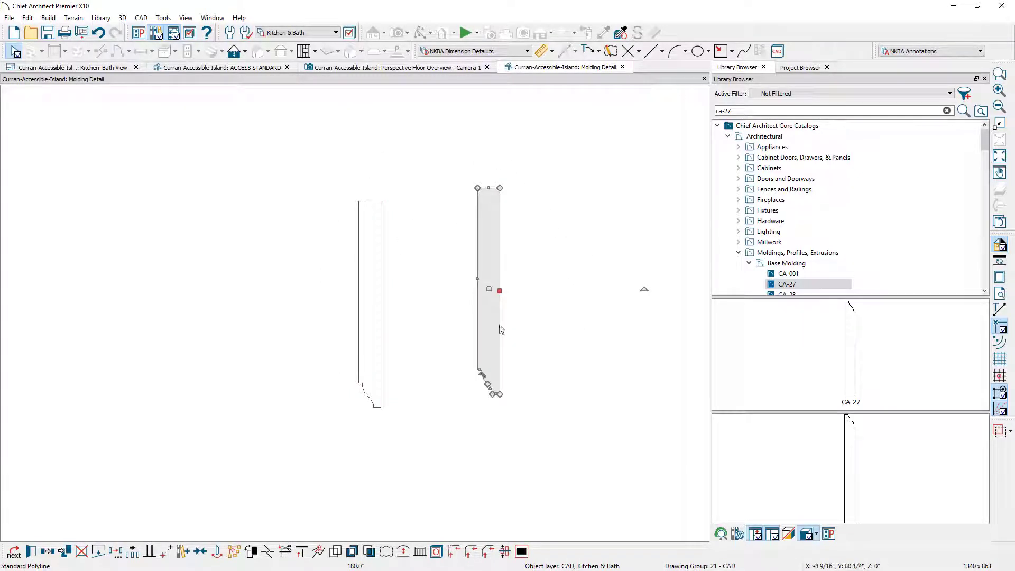
Step: Add the rotated profile to the user library and name it Molding-ca-27-down
{"action": "left_click", "coordinate": [189, 552]}
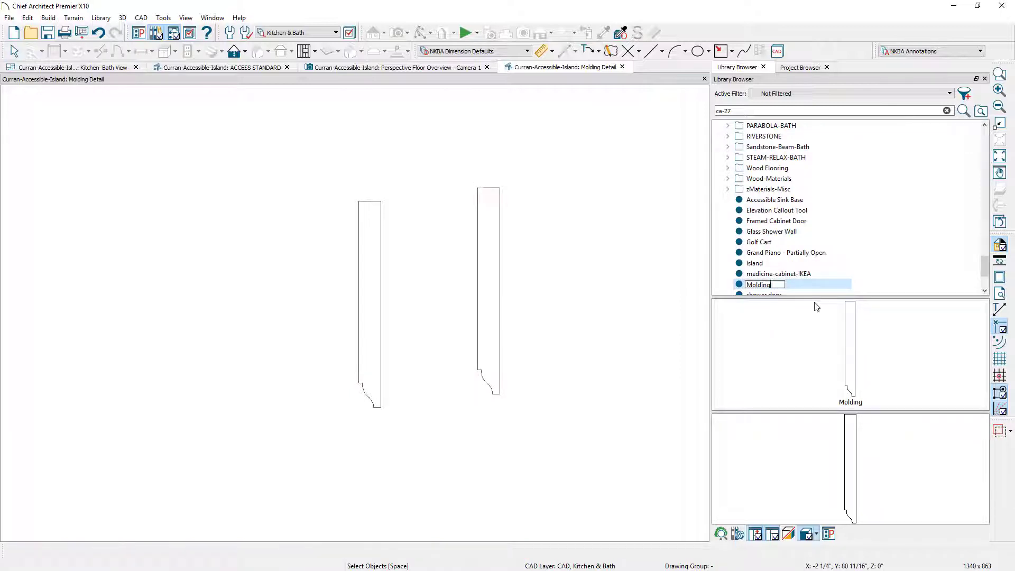
{"action": "type", "text": "-ca-"}
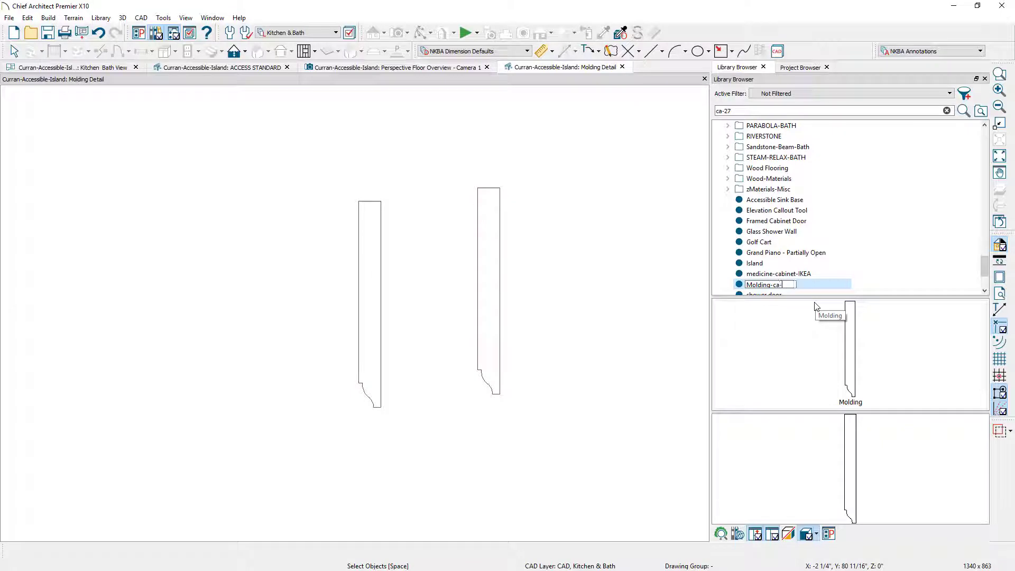
{"action": "type", "text": "27-down"}
{"action": "key", "text": "Return"}
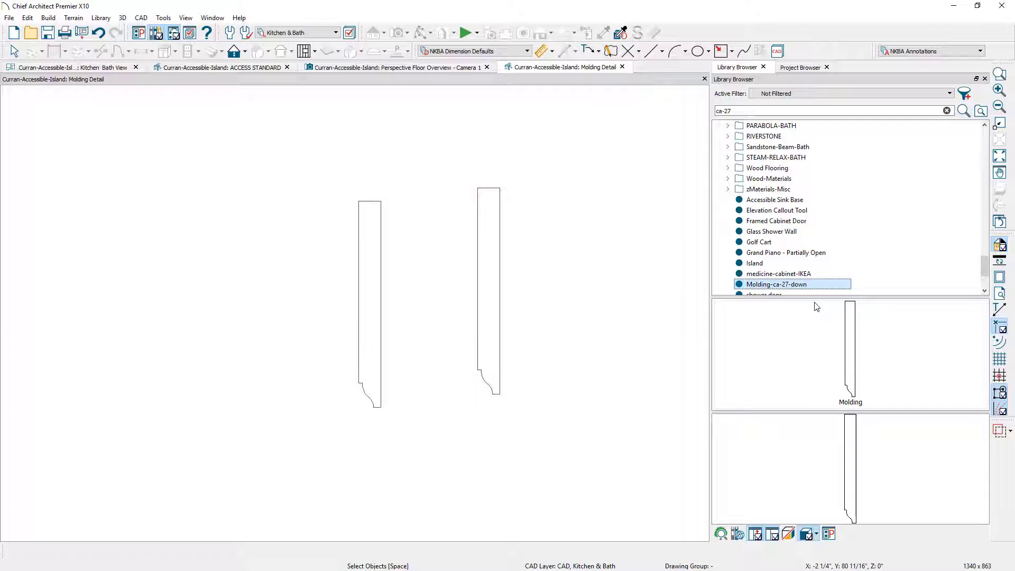
Step: Replace the profile of the island's molding polyline in the Kitchen & Bath plan view with Molding-ca-27-down from the User Catalog
{"action": "key", "text": "ctrl+Tab"}
{"action": "double_click", "coordinate": [189, 249]}
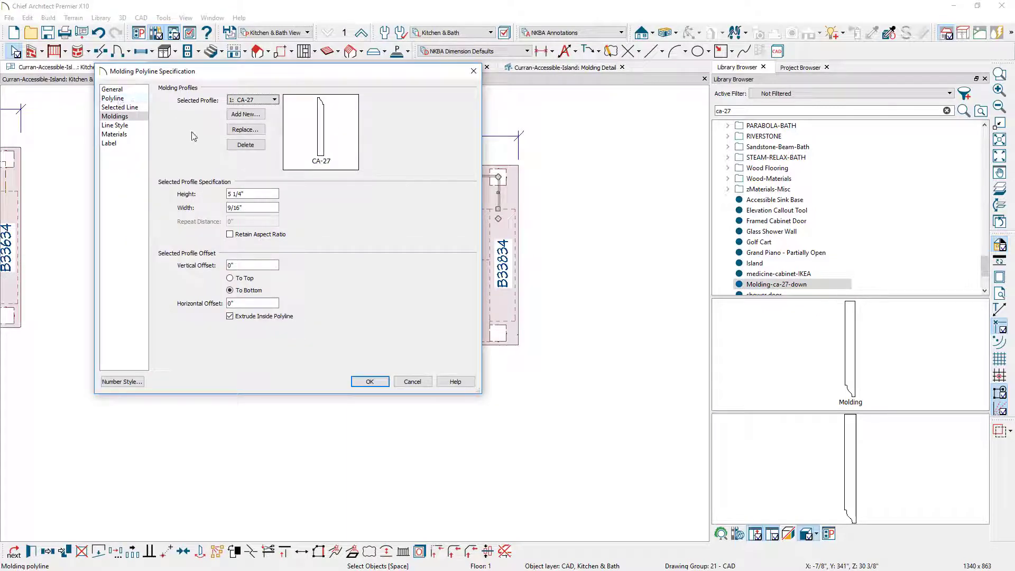
{"action": "left_click", "coordinate": [240, 130]}
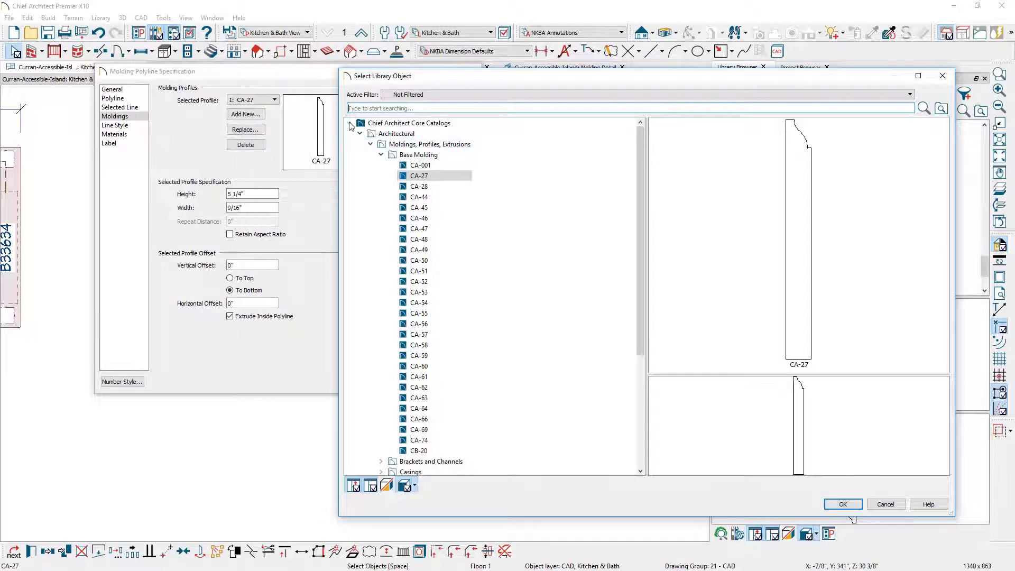
{"action": "left_click", "coordinate": [349, 123]}
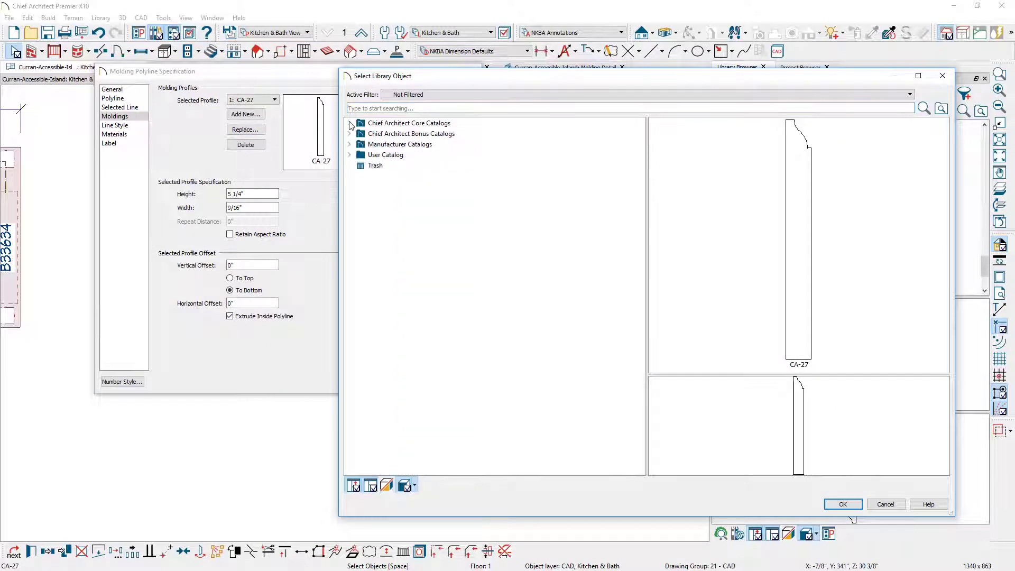
{"action": "left_click", "coordinate": [352, 155]}
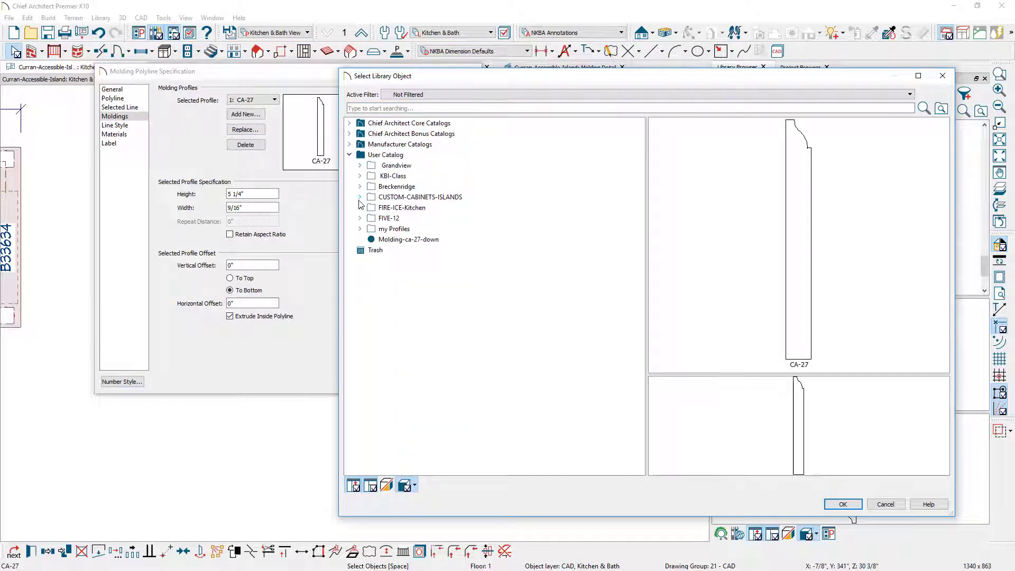
{"action": "left_click", "coordinate": [431, 240]}
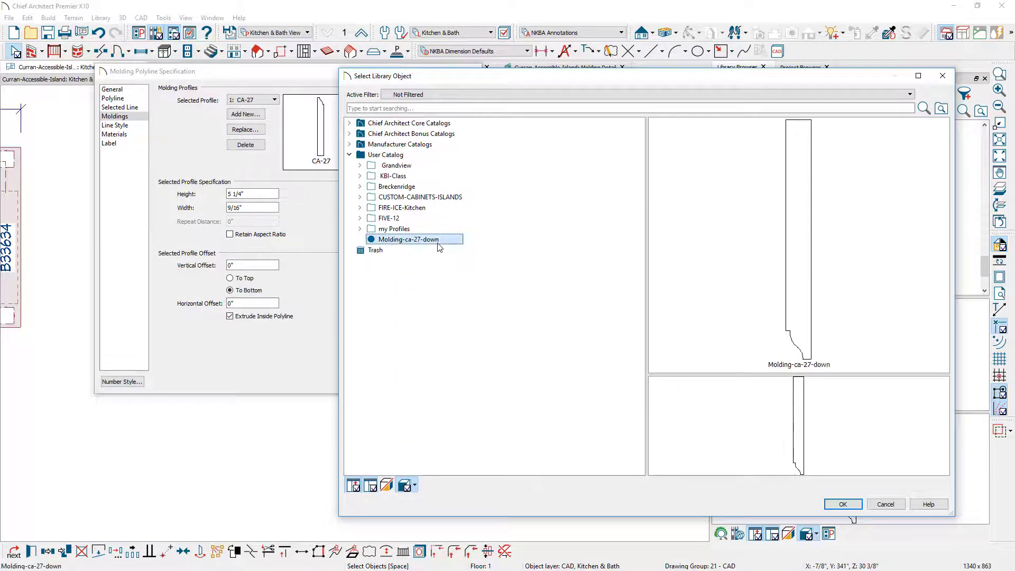
{"action": "left_click", "coordinate": [842, 504]}
Step: Set the molding profile's height to 3" and width to 2.25", and turn off Extrude Inside Polyline
{"action": "left_click", "coordinate": [243, 194]}
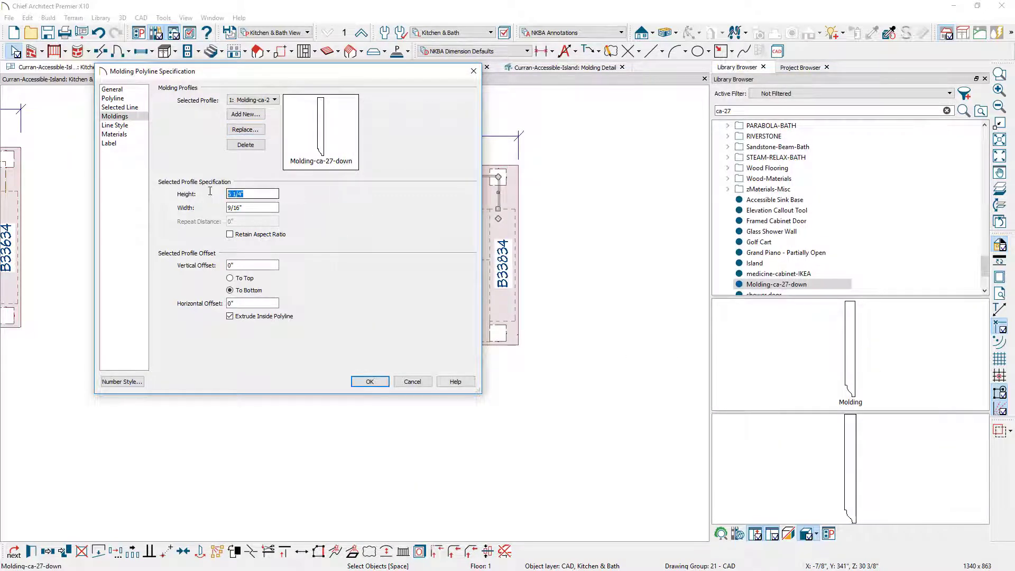
{"action": "type", "text": "3"}
{"action": "key", "text": "Tab"}
{"action": "type", "text": "2"}
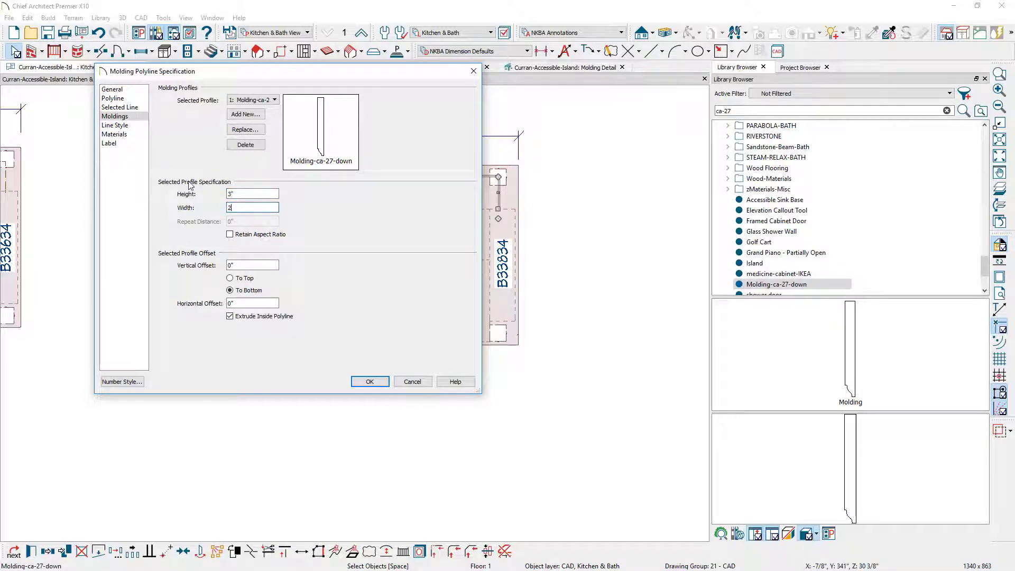
{"action": "type", "text": ".25"}
{"action": "left_click", "coordinate": [231, 316]}
{"action": "left_click", "coordinate": [369, 382]}
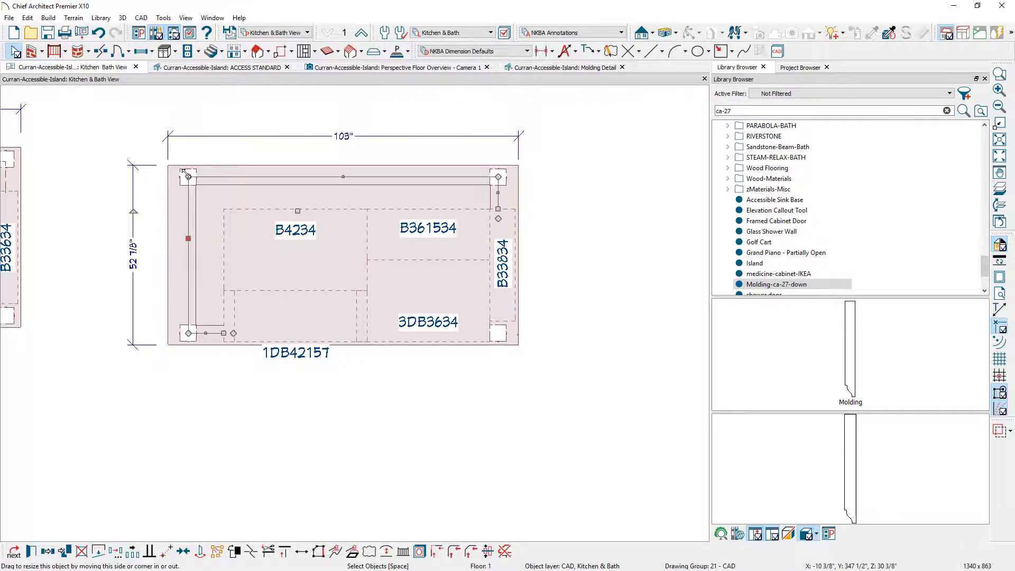
Step: Examine the inverted apron molding beneath the countertop in the camera view and compare it with the finished example island
{"action": "key", "text": "ctrl+Tab"}
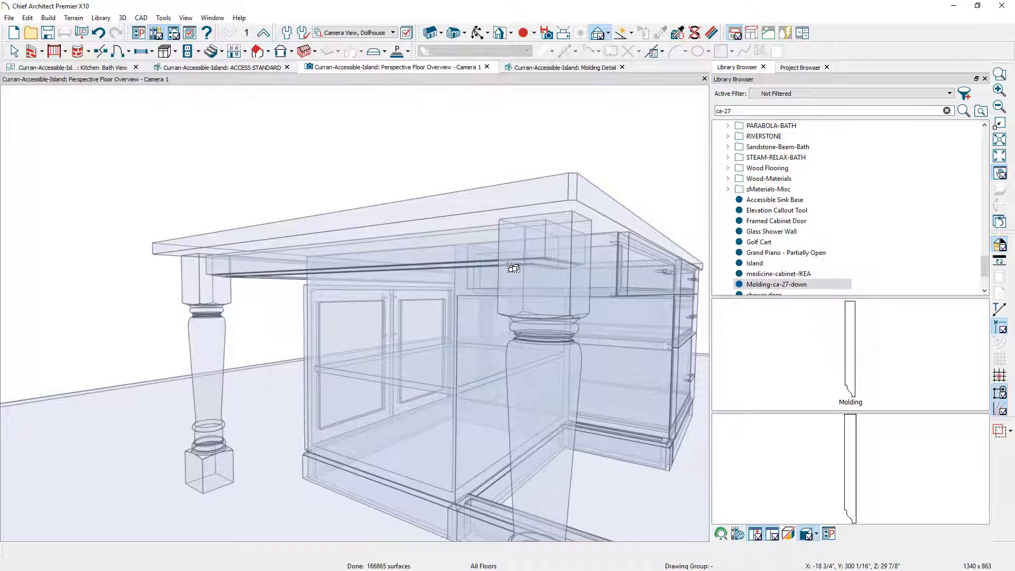
{"action": "left_click_drag", "start_coordinate": [514, 268], "coordinate": [539, 323]}
{"action": "scroll", "coordinate": [539, 322], "scroll_direction": "down", "scroll_amount": 5}
{"action": "key", "text": "space"}
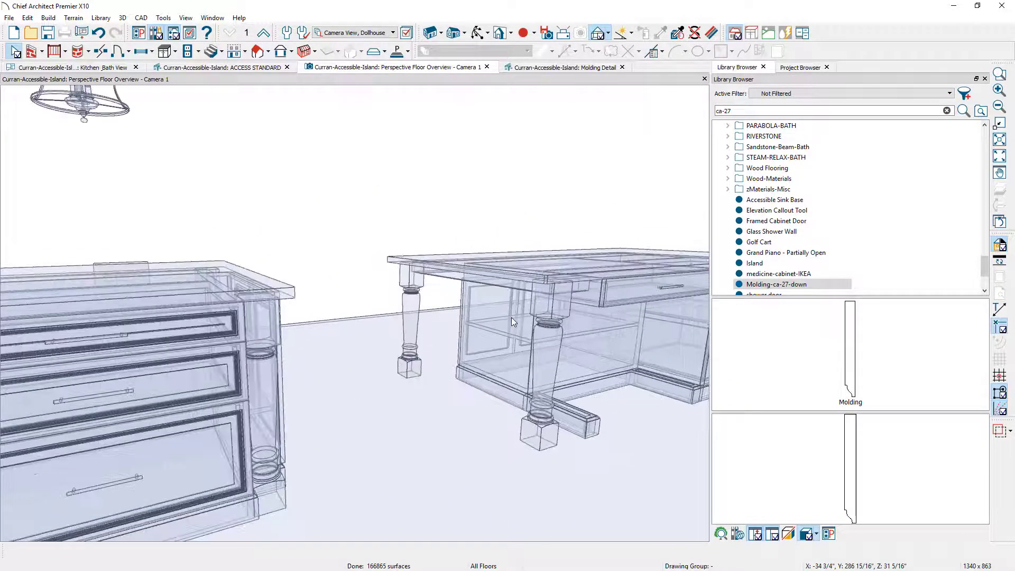
{"action": "scroll", "coordinate": [512, 318], "scroll_direction": "up", "scroll_amount": 3}
{"action": "middle_click_drag", "start_coordinate": [512, 317], "coordinate": [487, 294]}
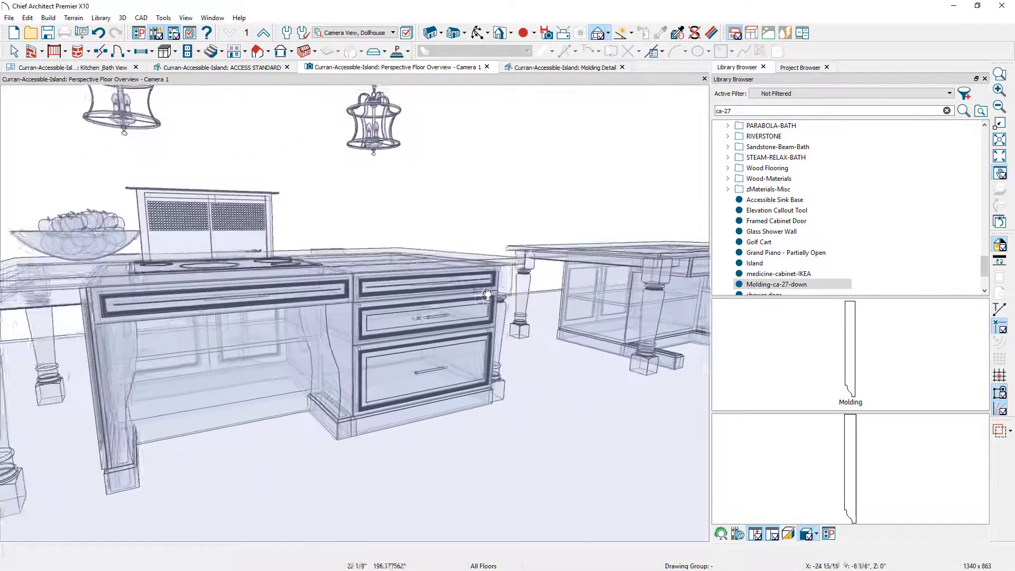
{"action": "key", "text": "space"}
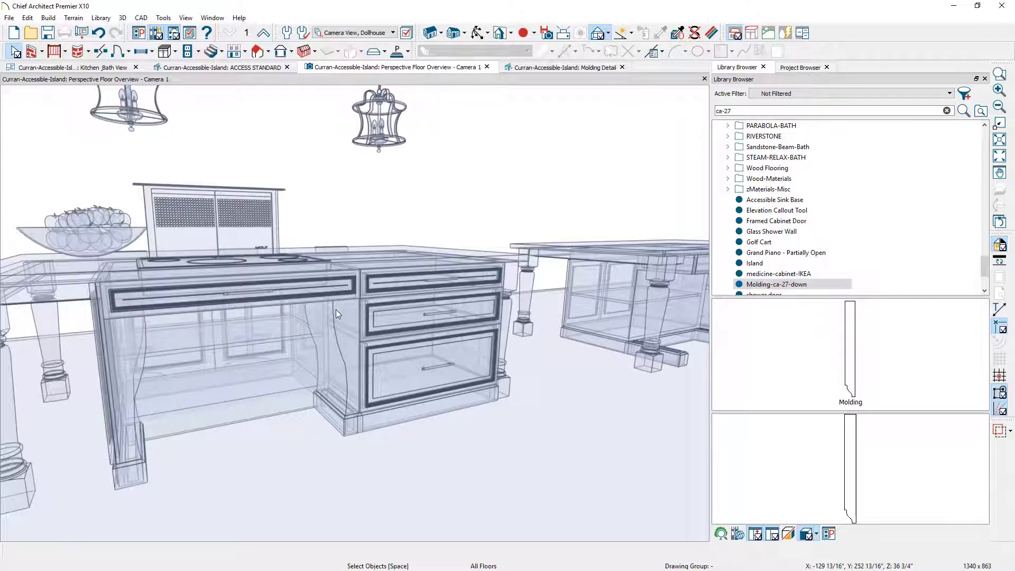
Step: Create a cross section view from the plan facing the fronts of both islands and render it as Technical Illustration
{"action": "left_click", "coordinate": [104, 67]}
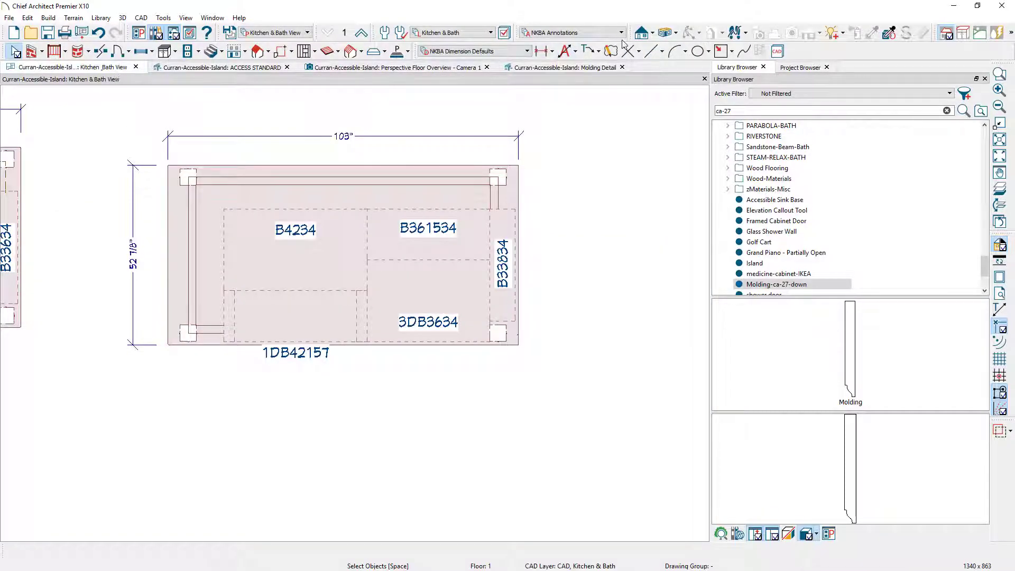
{"action": "left_click", "coordinate": [655, 35]}
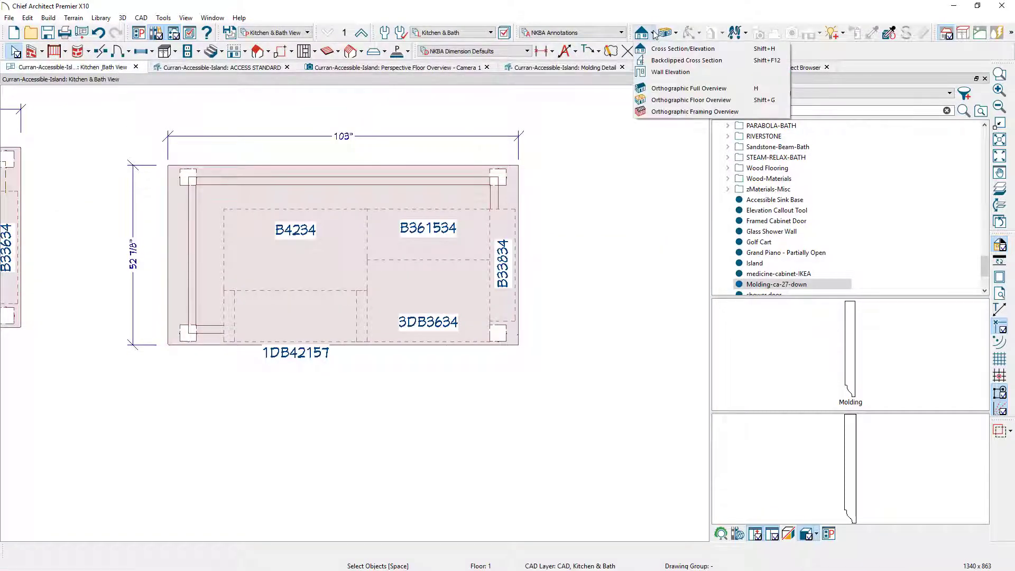
{"action": "left_click", "coordinate": [663, 58]}
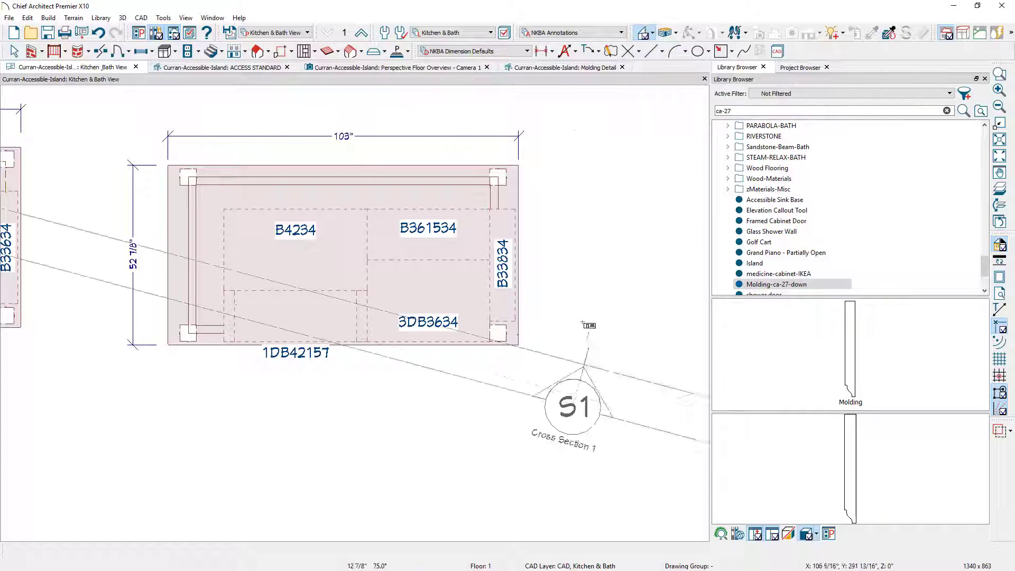
{"action": "left_click", "coordinate": [578, 110]}
{"action": "left_click", "coordinate": [603, 33]}
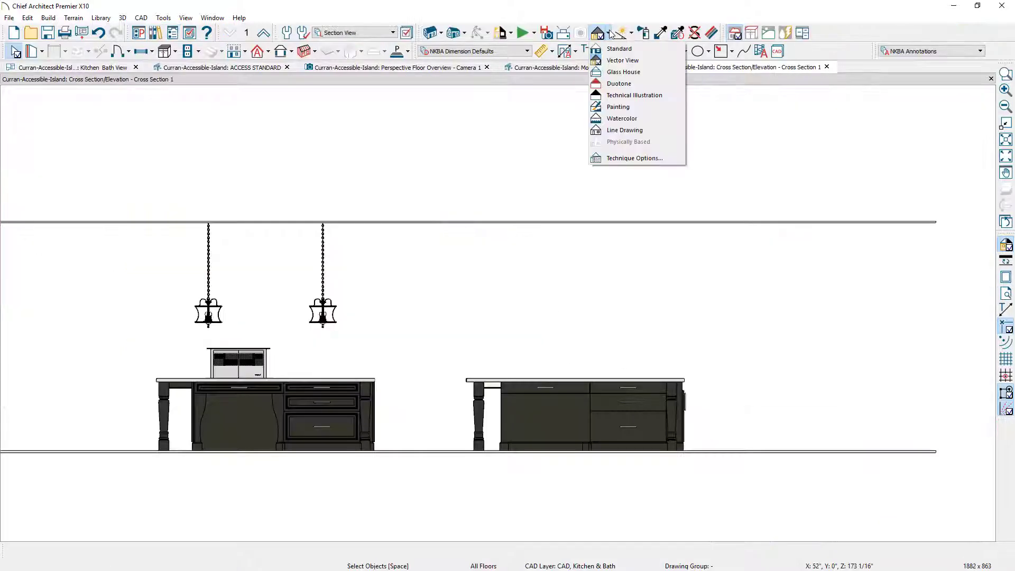
{"action": "left_click", "coordinate": [654, 100]}
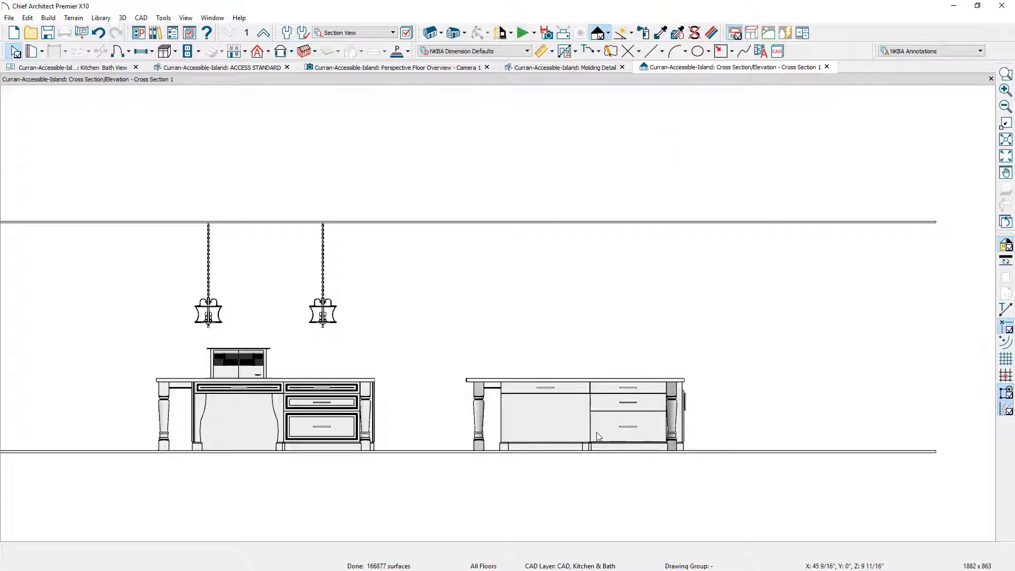
Step: Draw a rectangular polyline about 3 1/8" wide along the knee-space cabinet's outer edge, from below the drawer to the base molding
{"action": "scroll", "coordinate": [582, 438], "scroll_direction": "up", "scroll_amount": 3}
{"action": "scroll", "coordinate": [523, 451], "scroll_direction": "left", "scroll_amount": 5}
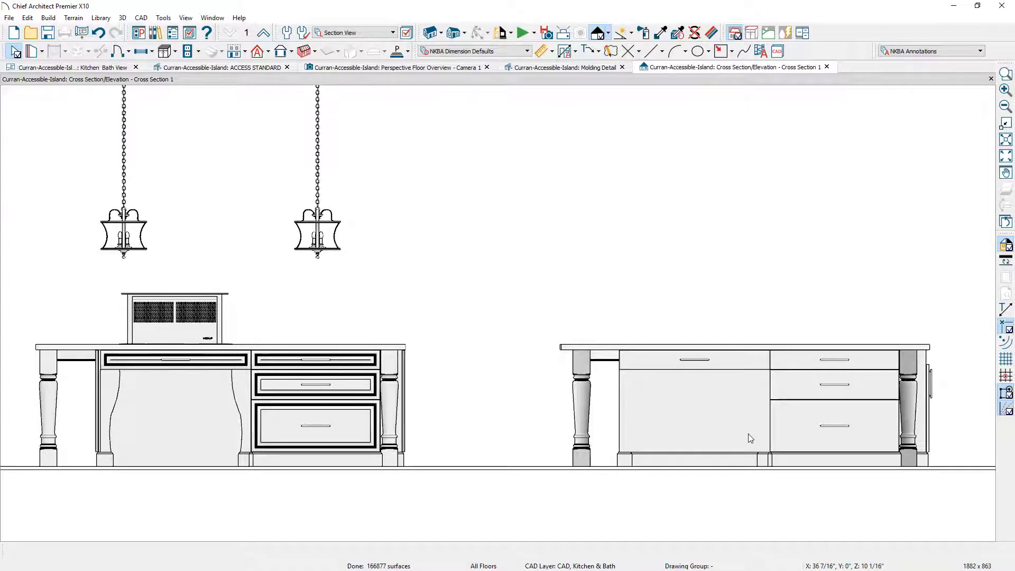
{"action": "key", "text": "z"}
{"action": "left_click_drag", "start_coordinate": [537, 317], "coordinate": [785, 474]}
{"action": "left_click", "coordinate": [733, 51]}
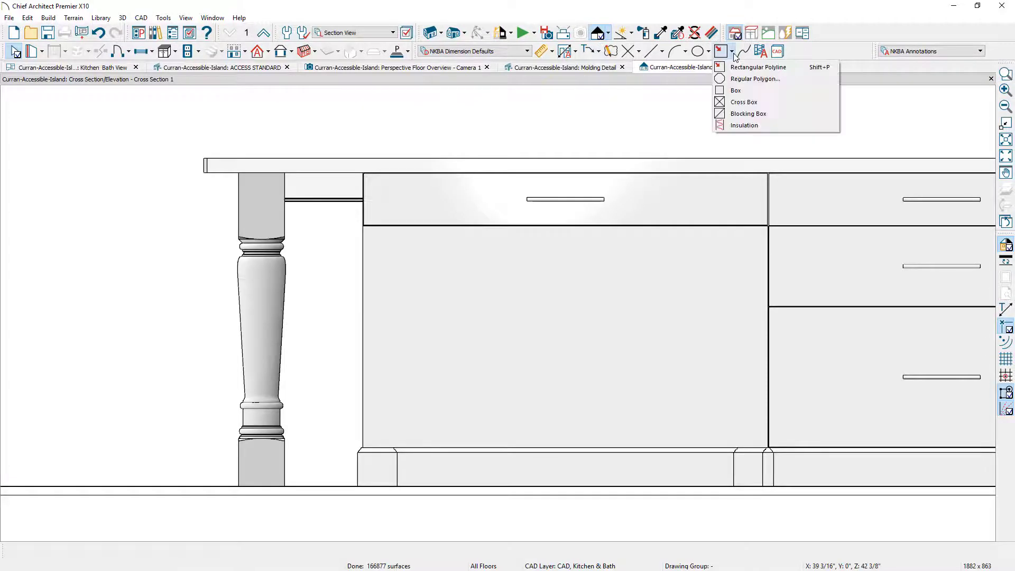
{"action": "left_click", "coordinate": [748, 65]}
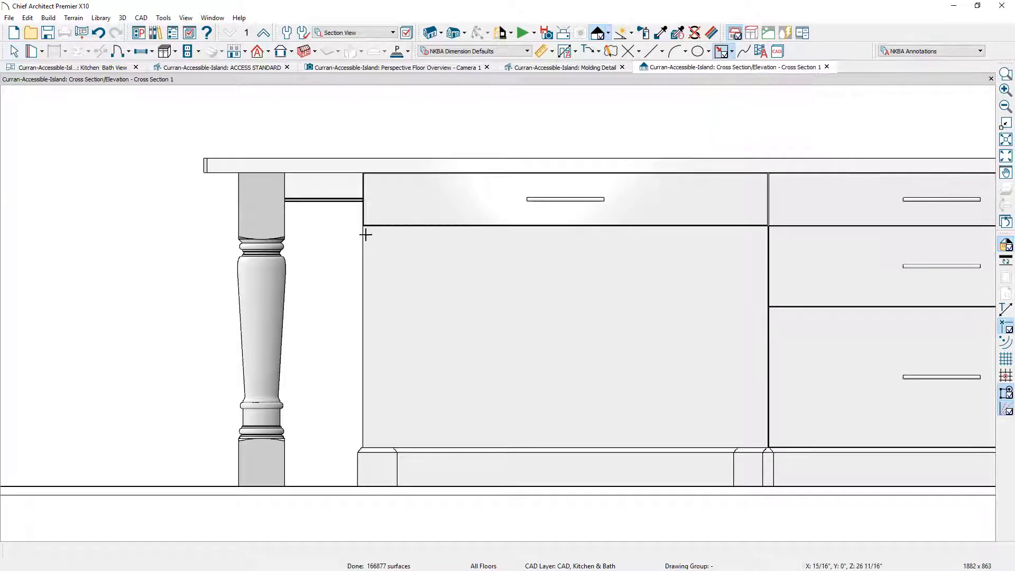
{"action": "left_click_drag", "start_coordinate": [365, 231], "coordinate": [393, 446]}
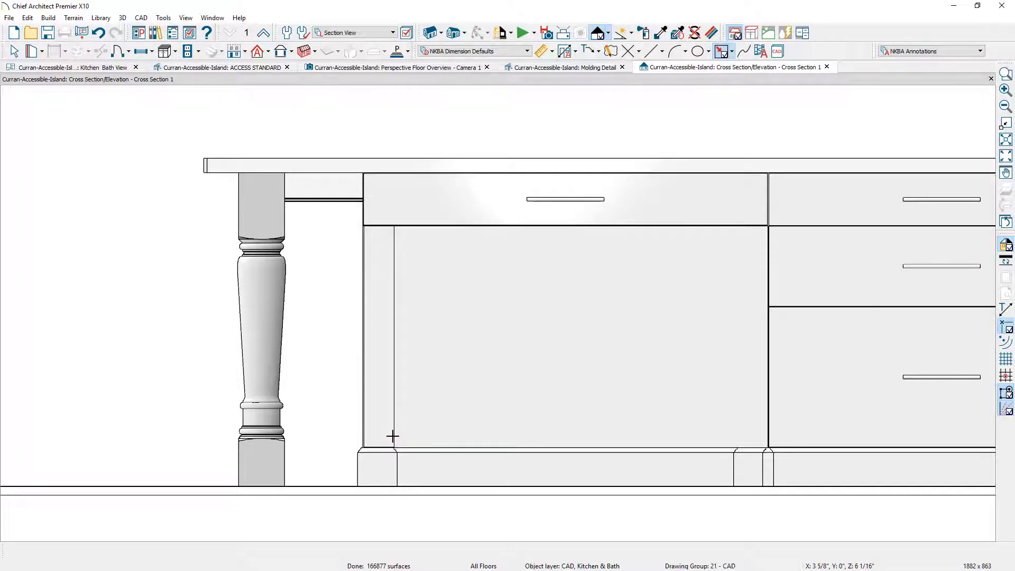
Step: Set the rectangular polyline's bottom edge length to 3" with its end point locked
{"action": "left_click", "coordinate": [380, 448]}
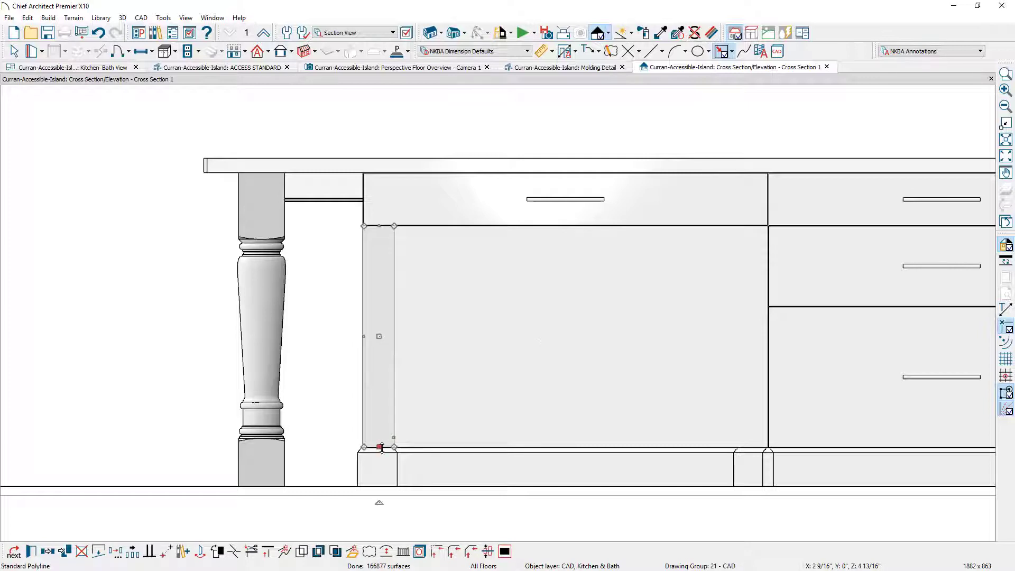
{"action": "double_click", "coordinate": [380, 447]}
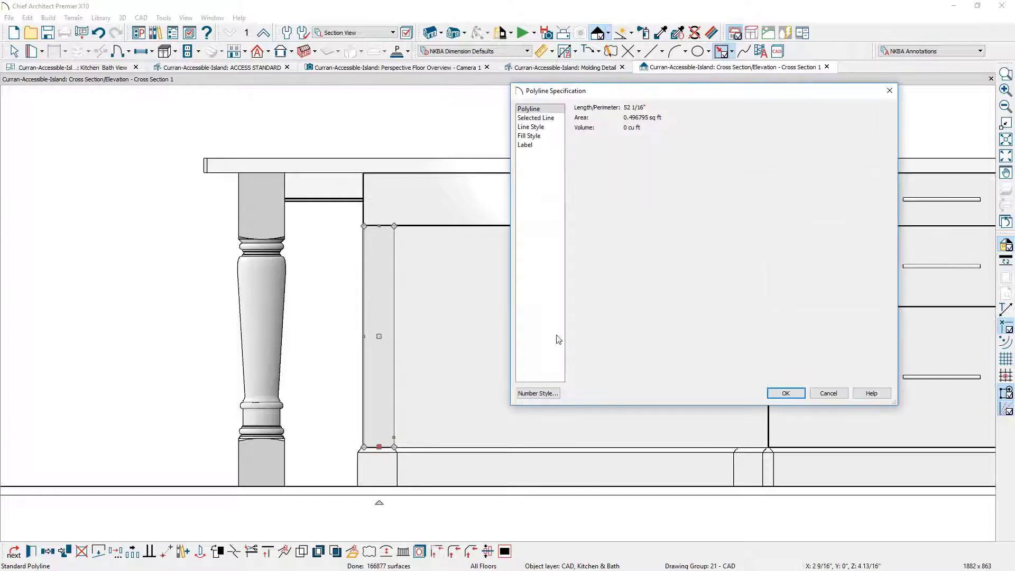
{"action": "left_click", "coordinate": [542, 118]}
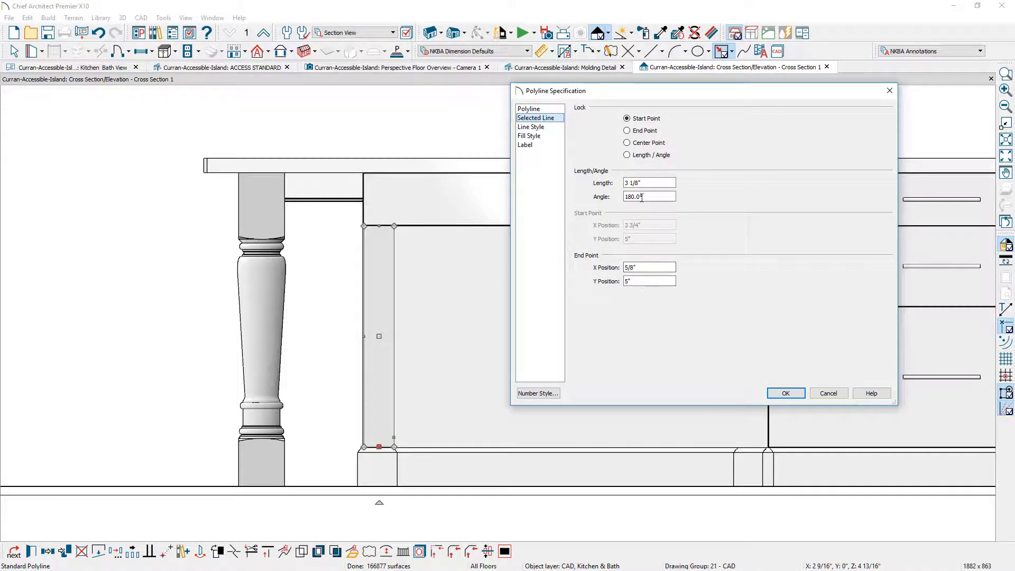
{"action": "left_click_drag", "start_coordinate": [658, 183], "coordinate": [624, 183]}
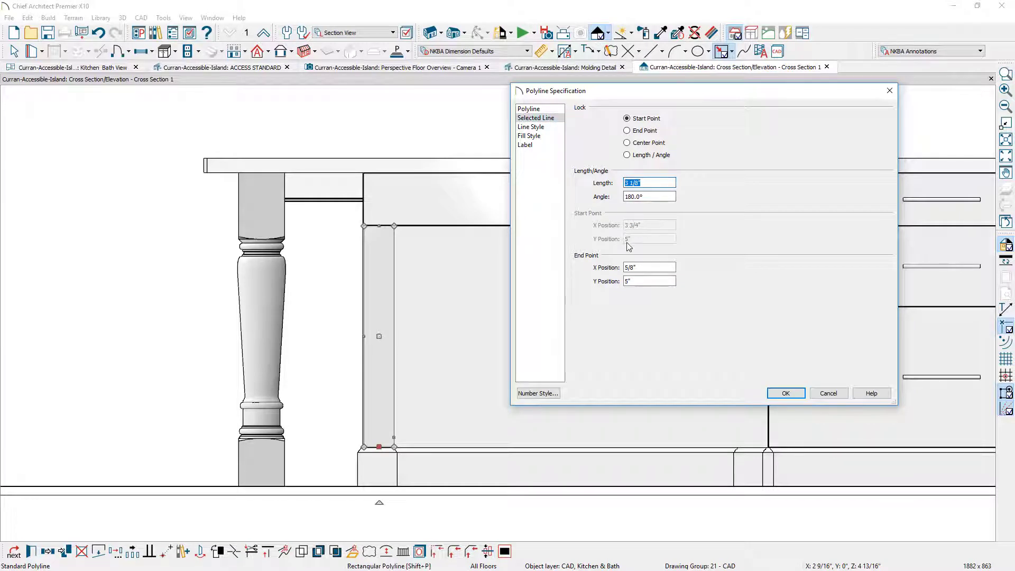
{"action": "type", "text": "3"}
{"action": "left_click", "coordinate": [627, 130]}
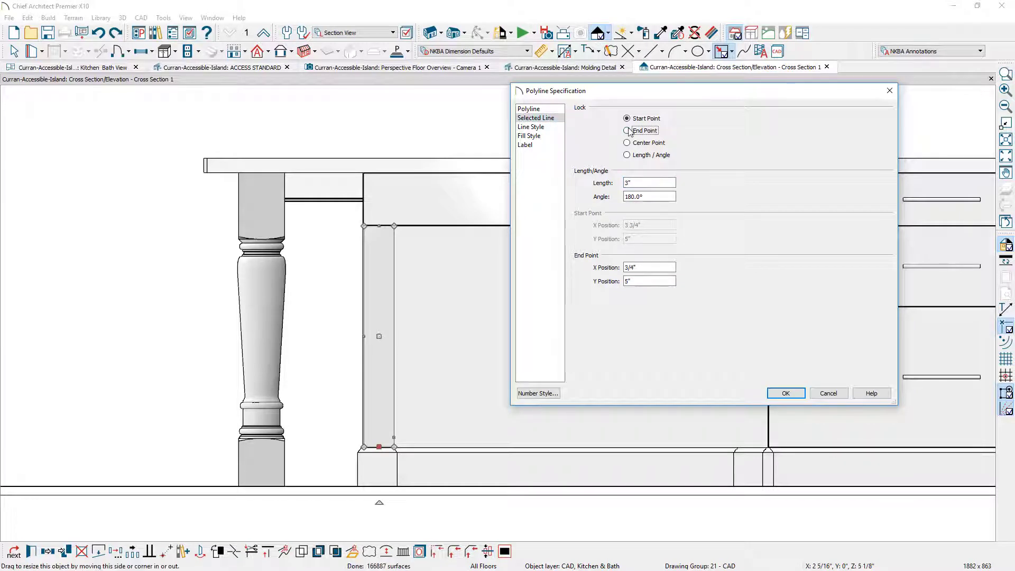
{"action": "left_click", "coordinate": [786, 393]}
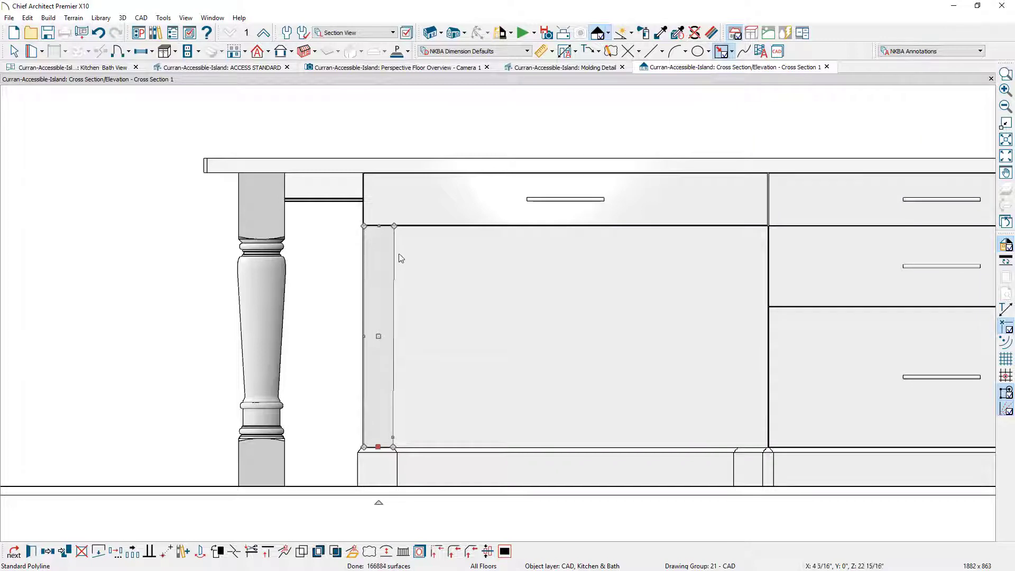
Step: Set the polyline's top edge length to 5.5" while keeping its start point locked
{"action": "double_click", "coordinate": [378, 225]}
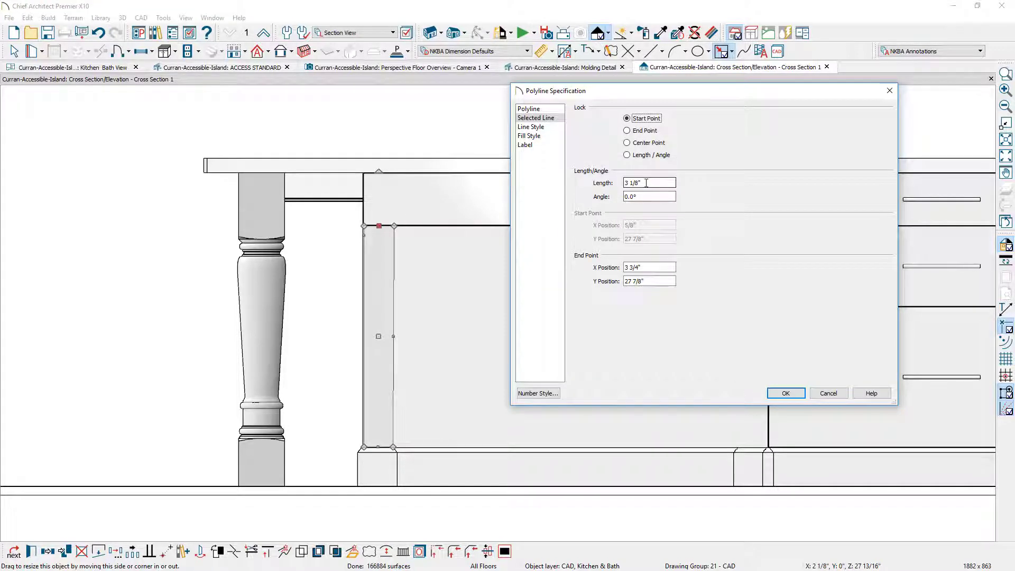
{"action": "left_click_drag", "start_coordinate": [646, 183], "coordinate": [624, 183]}
{"action": "type", "text": "5.5"}
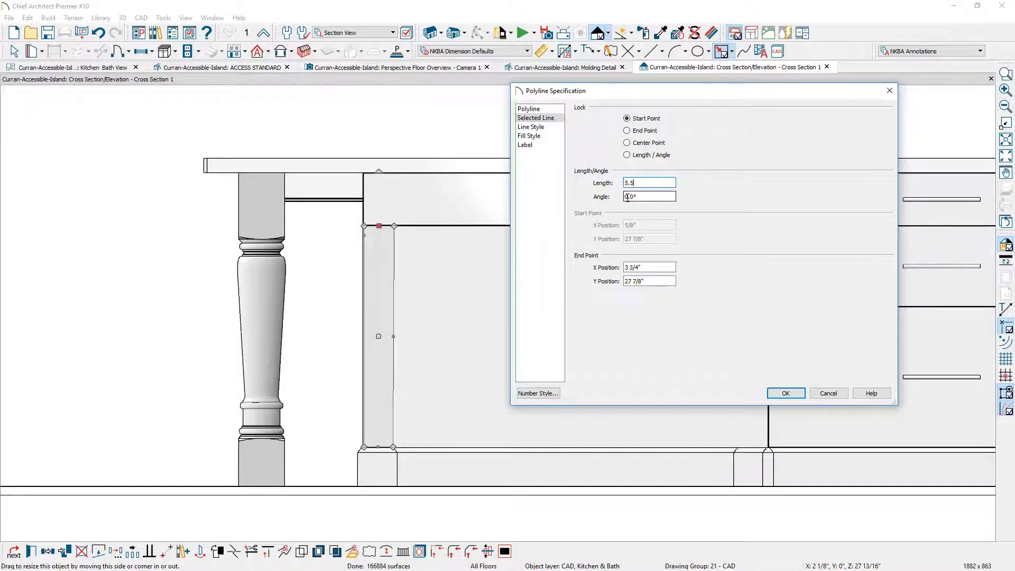
{"action": "key", "text": "Return"}
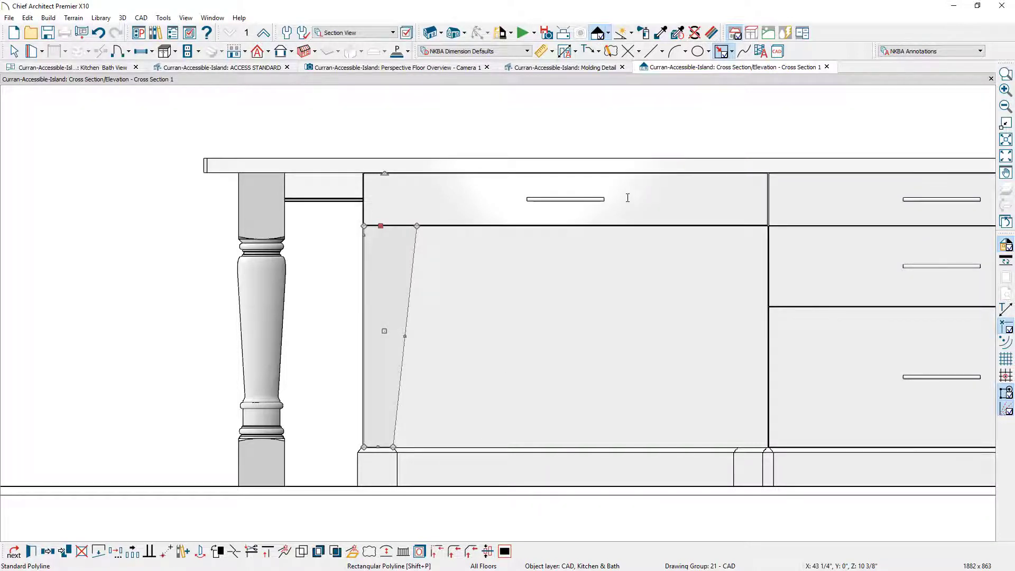
Step: Break the polyline's slanted edge at its midpoint and convert the upper and lower segments into arcs
{"action": "left_click", "coordinate": [234, 551]}
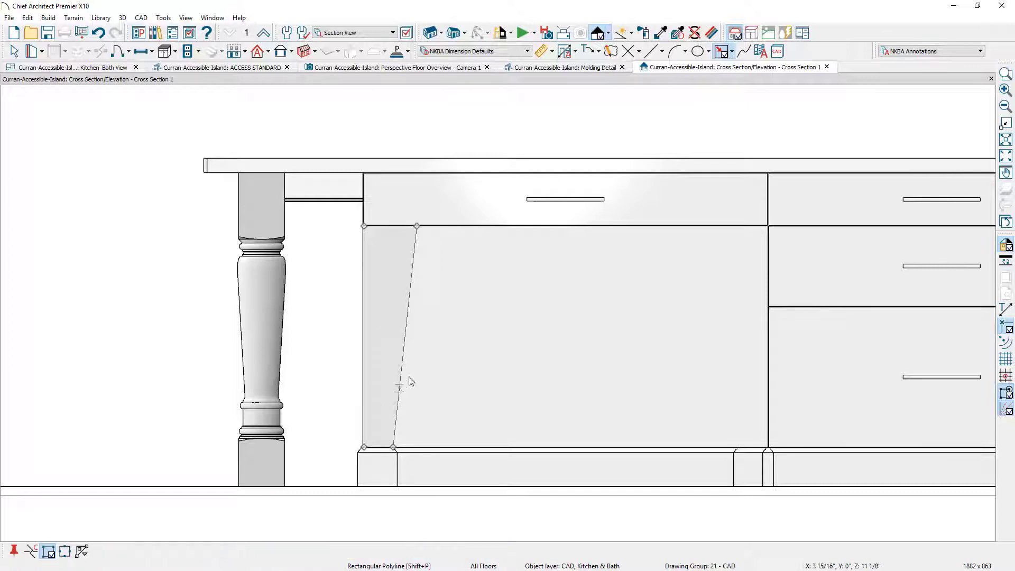
{"action": "left_click", "coordinate": [406, 339]}
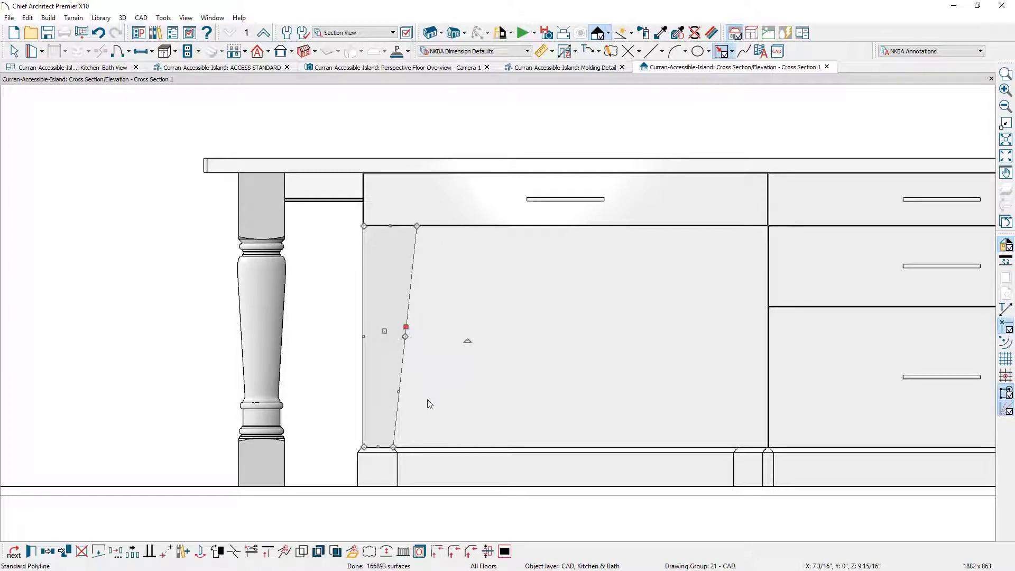
{"action": "left_click", "coordinate": [385, 552]}
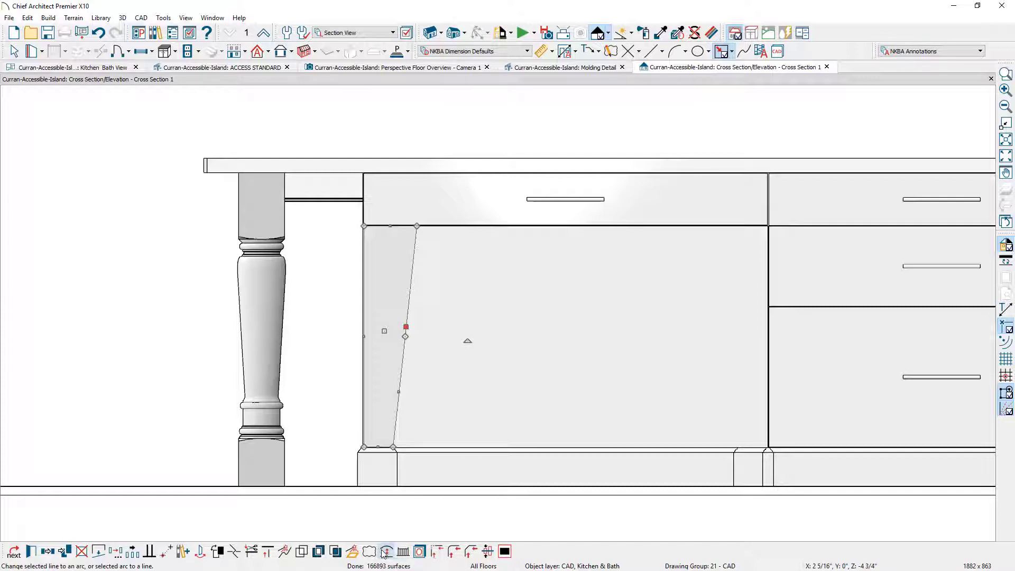
{"action": "left_click", "coordinate": [401, 390]}
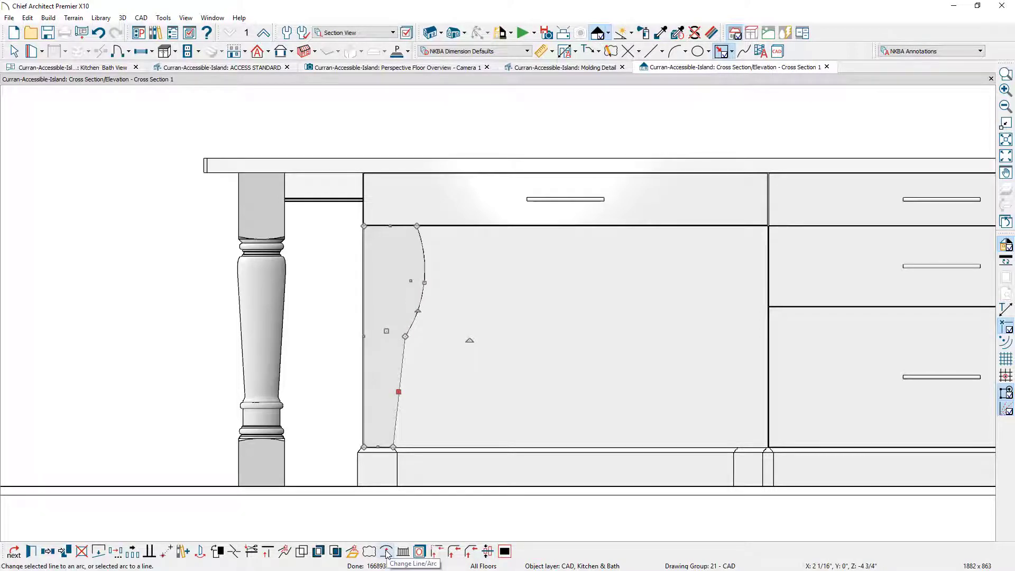
{"action": "left_click", "coordinate": [385, 551]}
Step: Reshape the two arcs into a gentle S-curve, bulging outward above and curving inward below the midpoint
{"action": "left_click_drag", "start_coordinate": [405, 422], "coordinate": [392, 410]}
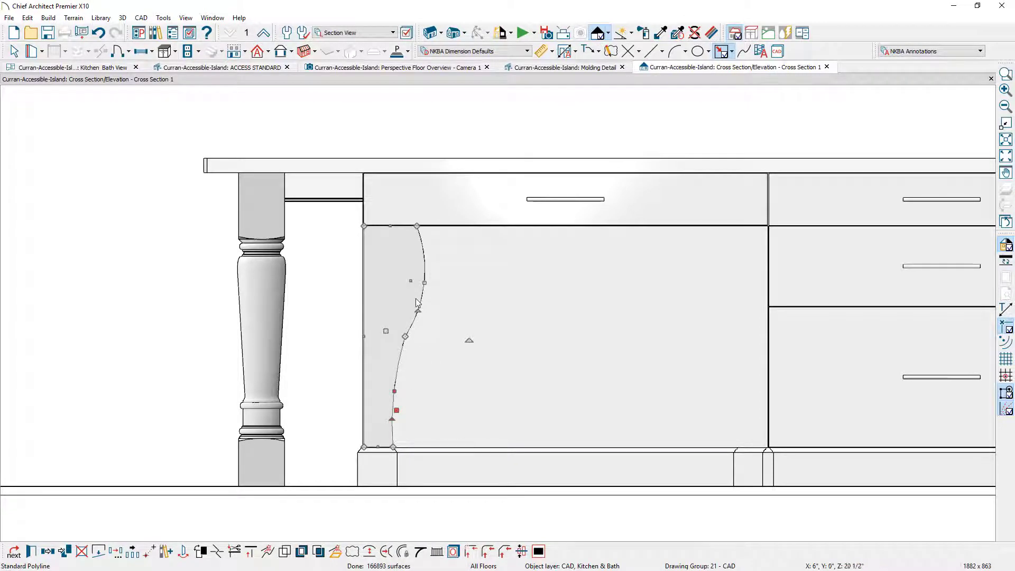
{"action": "left_click_drag", "start_coordinate": [417, 307], "coordinate": [414, 309]}
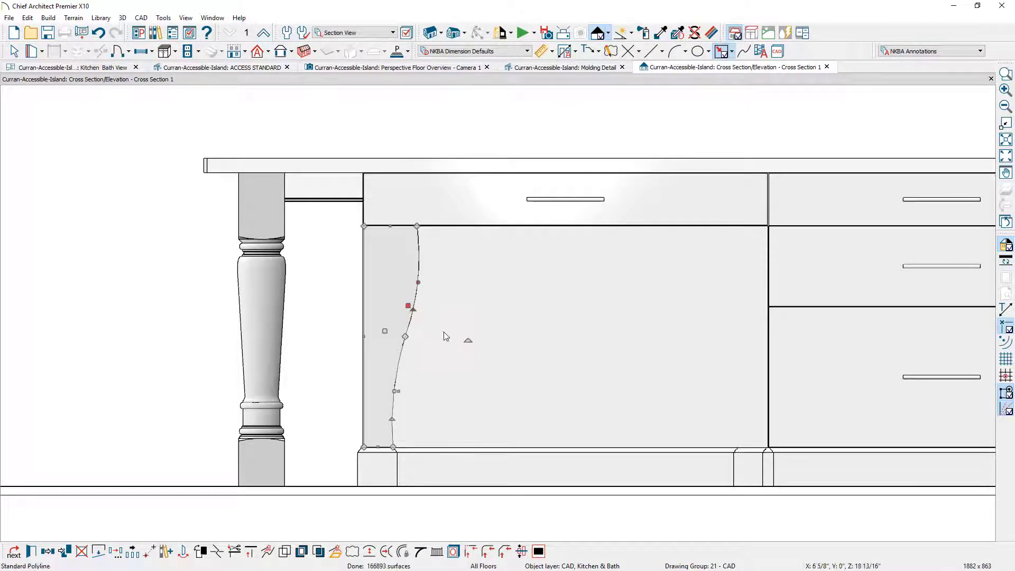
{"action": "key", "text": "Escape"}
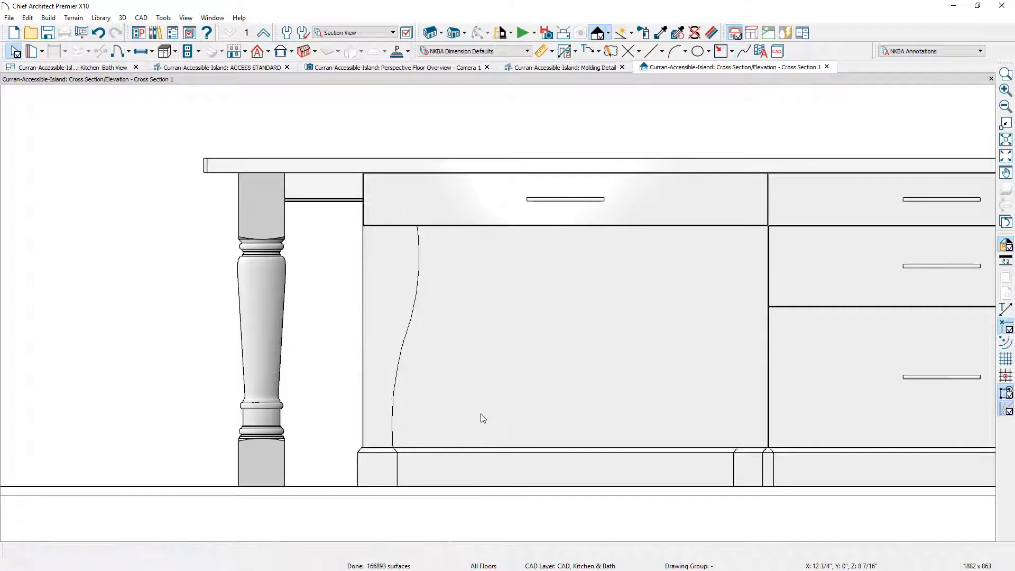
Step: Convert the curved polyline into a Polyline Solid with a thickness of 15"
{"action": "left_click", "coordinate": [395, 388]}
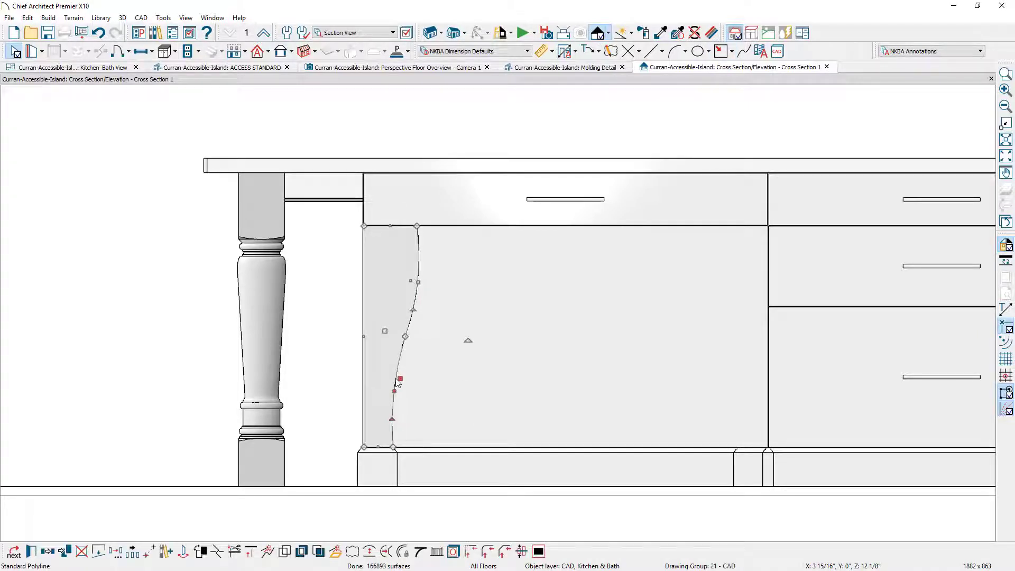
{"action": "left_click", "coordinate": [336, 552]}
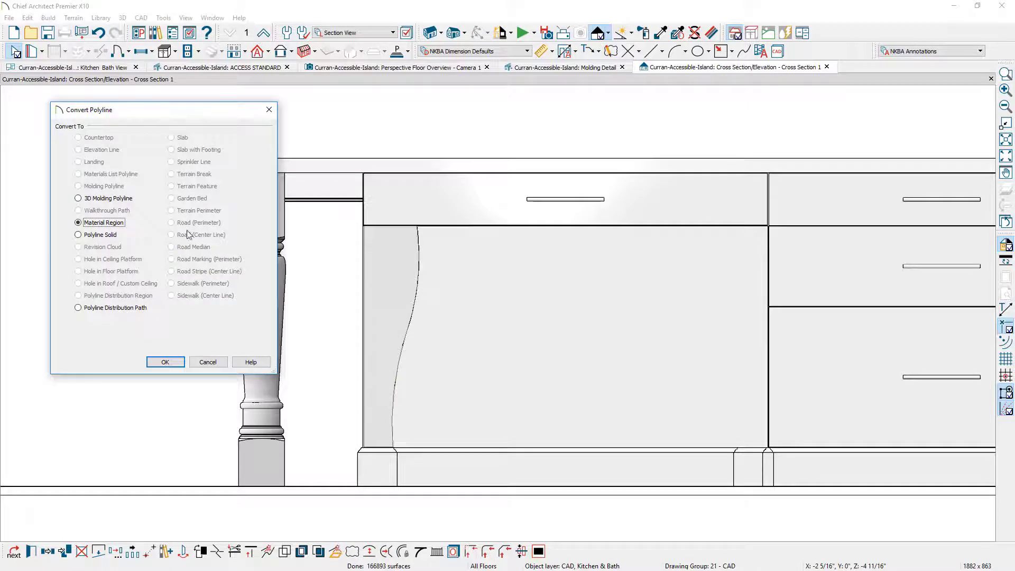
{"action": "left_click", "coordinate": [107, 236]}
{"action": "left_click", "coordinate": [165, 361]}
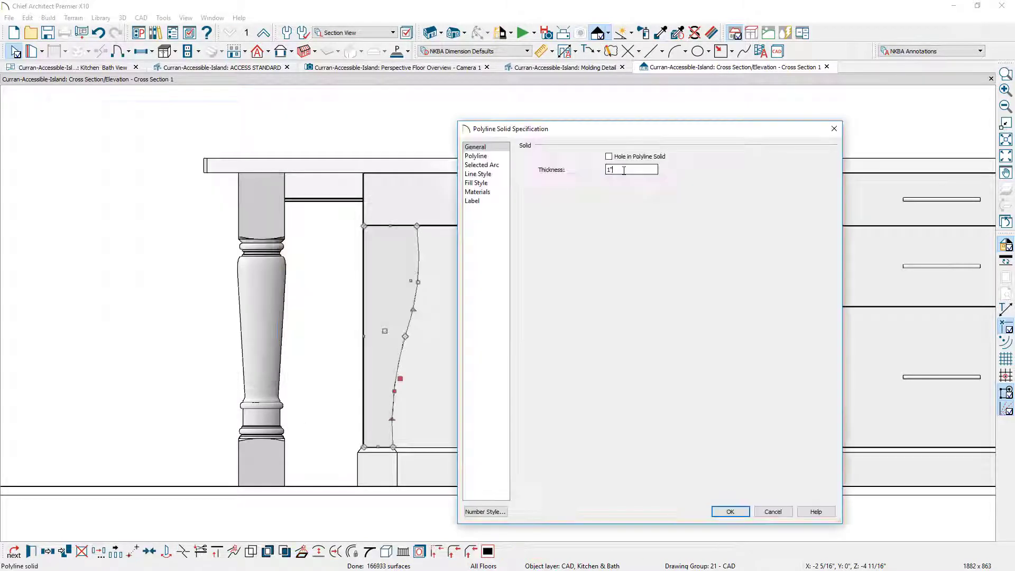
{"action": "key", "text": "BackSpace"}
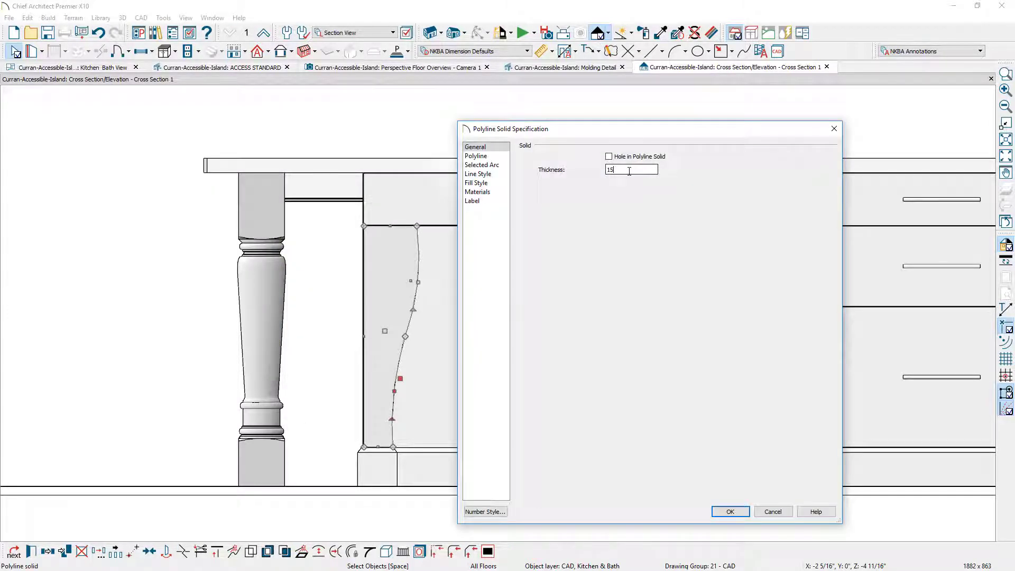
{"action": "left_click", "coordinate": [729, 511]}
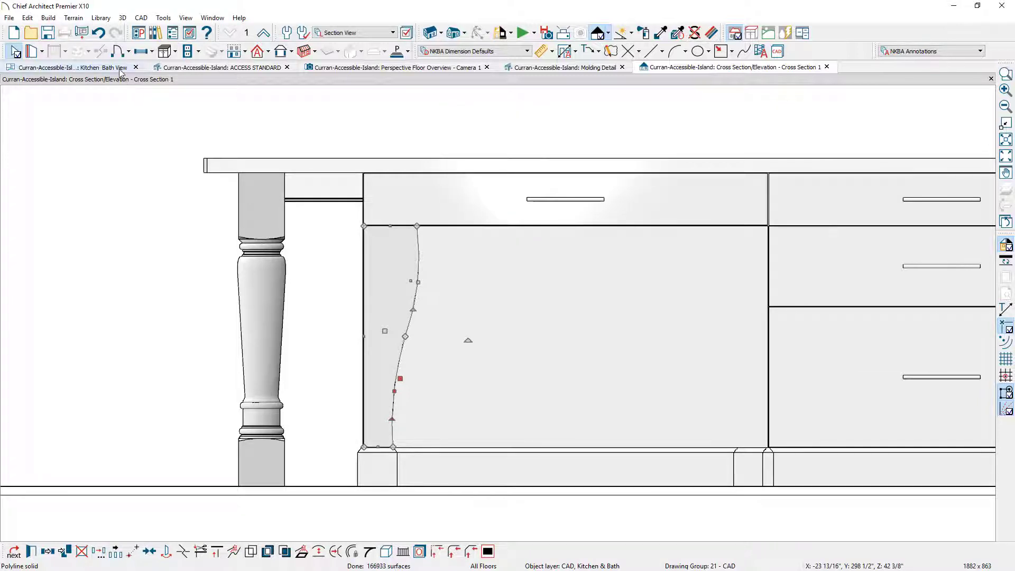
Step: Create a mirrored copy of the curved panel about the knee-space drawer cabinet's center, on the opposite side of the opening
{"action": "left_click", "coordinate": [121, 68]}
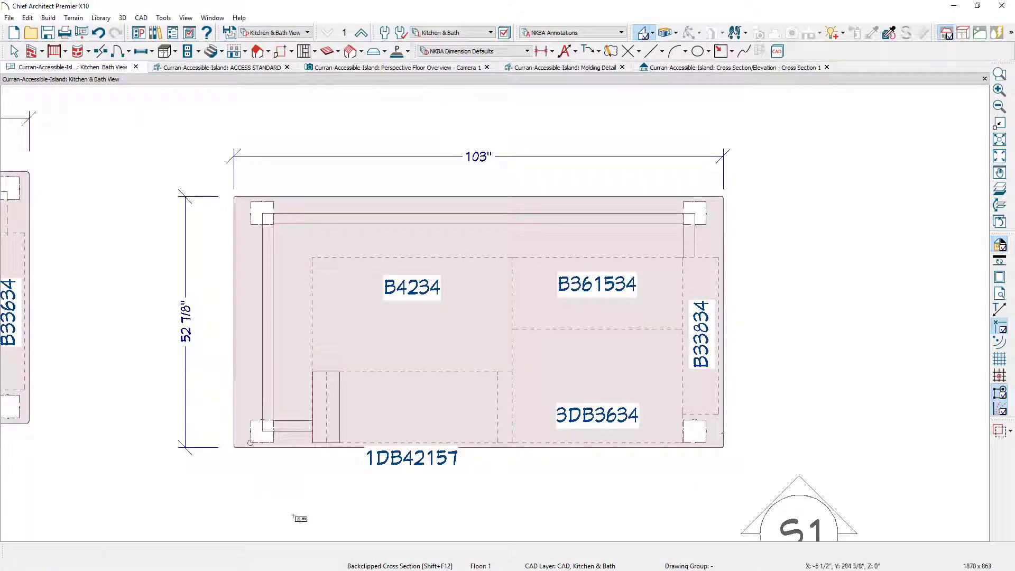
{"action": "scroll", "coordinate": [327, 473], "scroll_direction": "up", "scroll_amount": 2}
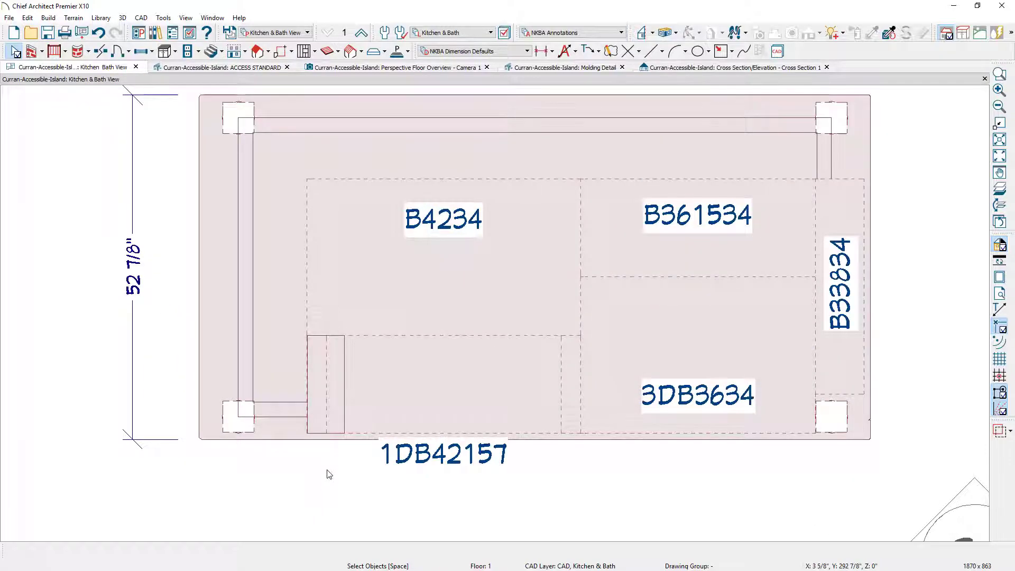
{"action": "left_click", "coordinate": [394, 67]}
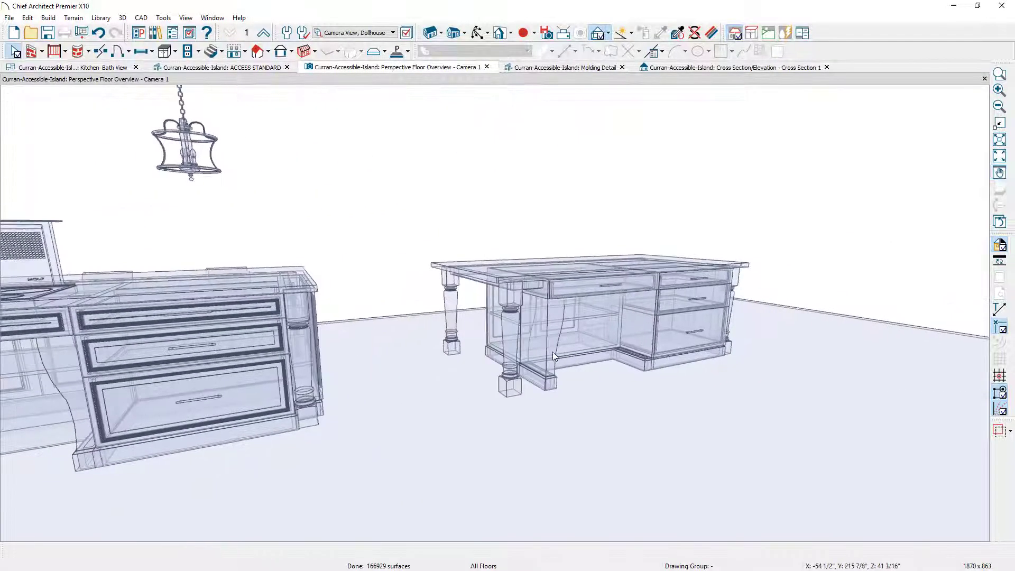
{"action": "scroll", "coordinate": [553, 351], "scroll_direction": "up", "scroll_amount": 3}
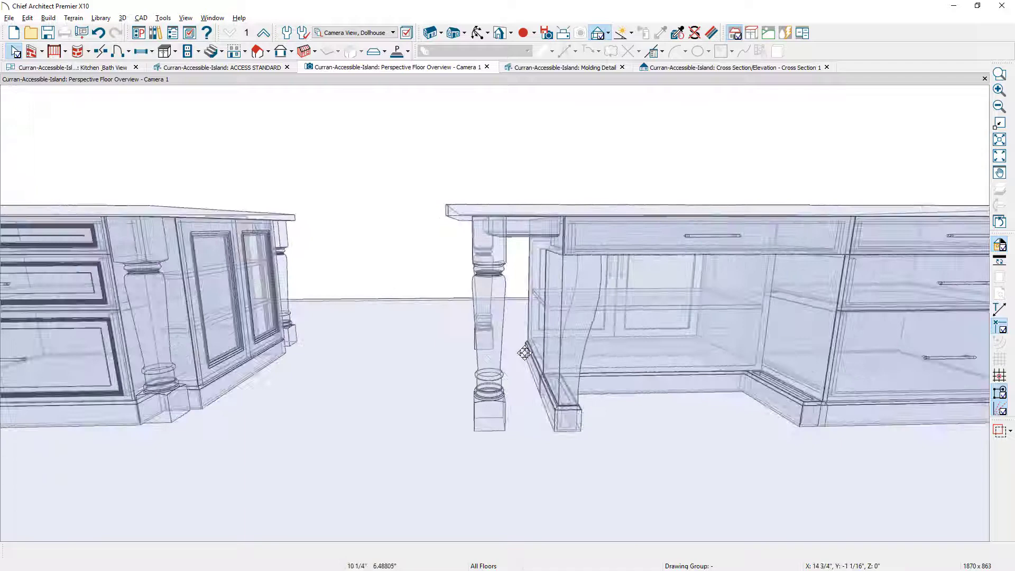
{"action": "middle_click_drag", "start_coordinate": [524, 353], "coordinate": [375, 341]}
{"action": "left_click", "coordinate": [487, 301]}
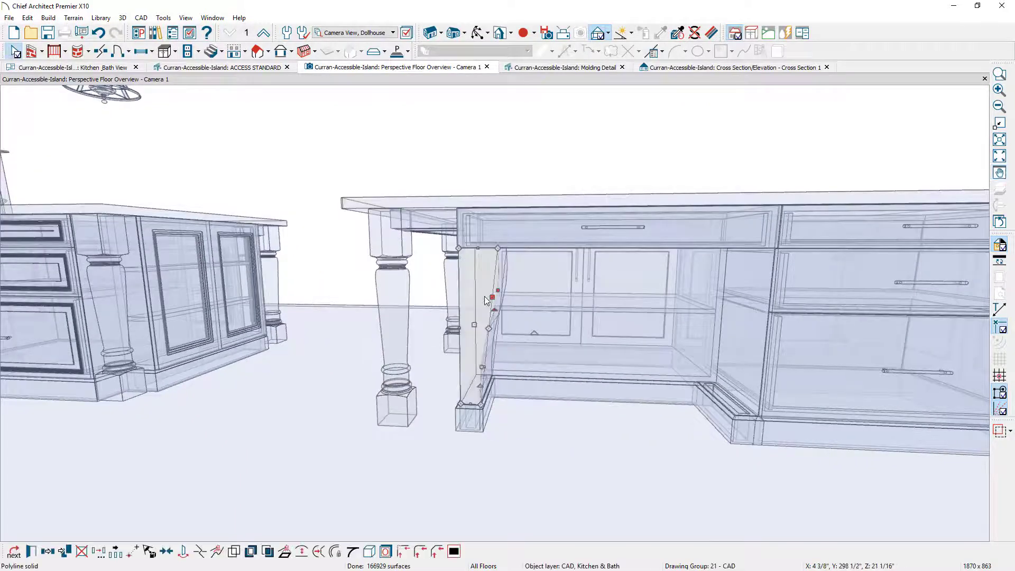
{"action": "left_click", "coordinate": [48, 553]}
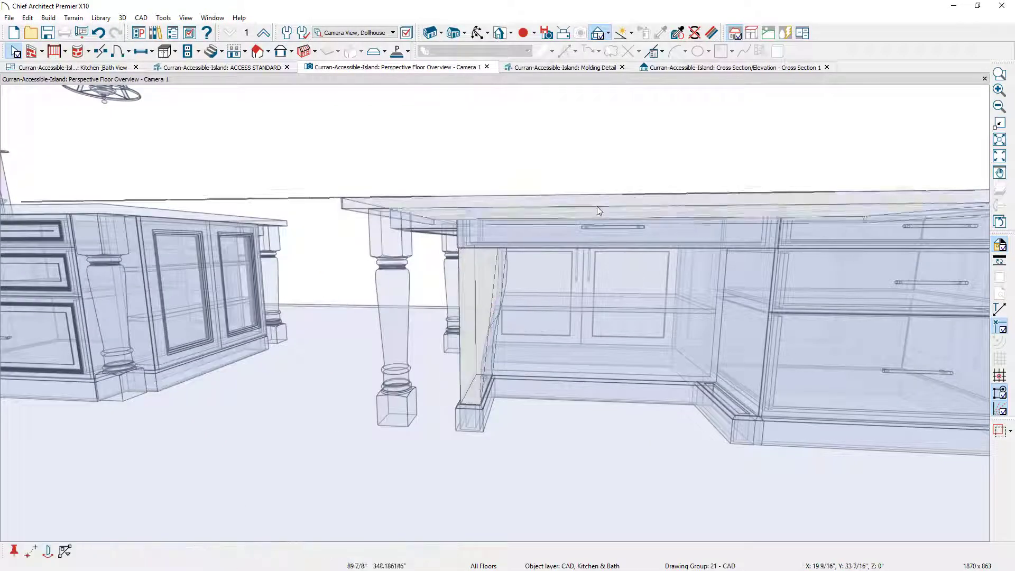
{"action": "left_click", "coordinate": [610, 239]}
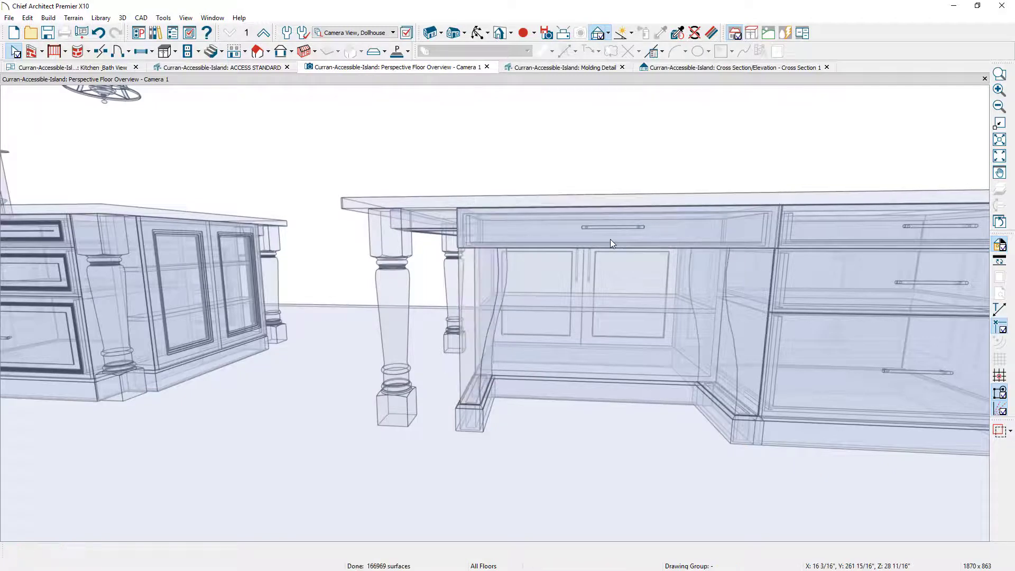
Step: Create a mirrored copy of the B33834 end cabinet about the countertop's center, at the opposite end of the island in plan
{"action": "middle_click_drag", "start_coordinate": [610, 239], "coordinate": [676, 342]}
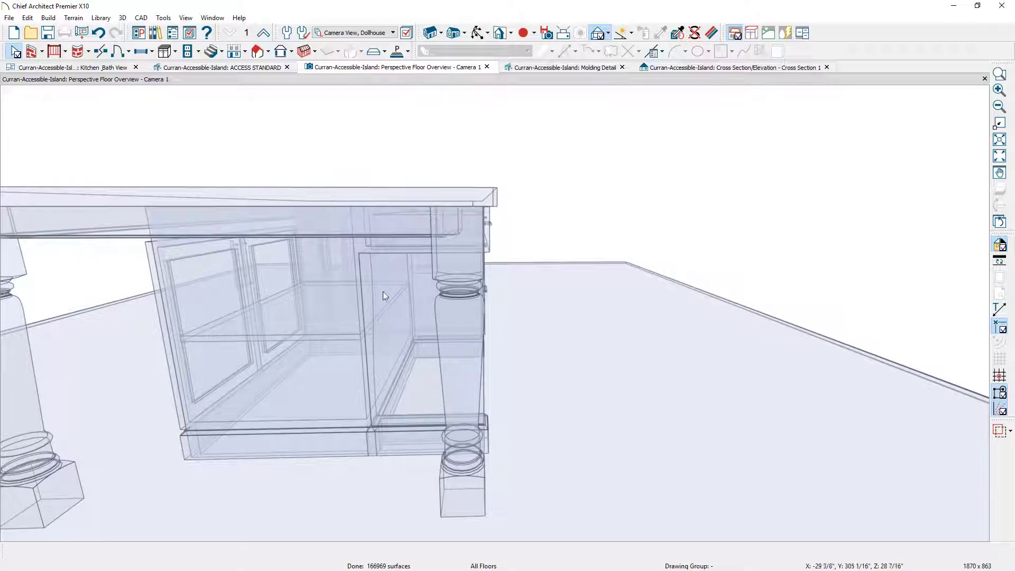
{"action": "scroll", "coordinate": [426, 322], "scroll_direction": "down", "scroll_amount": 6}
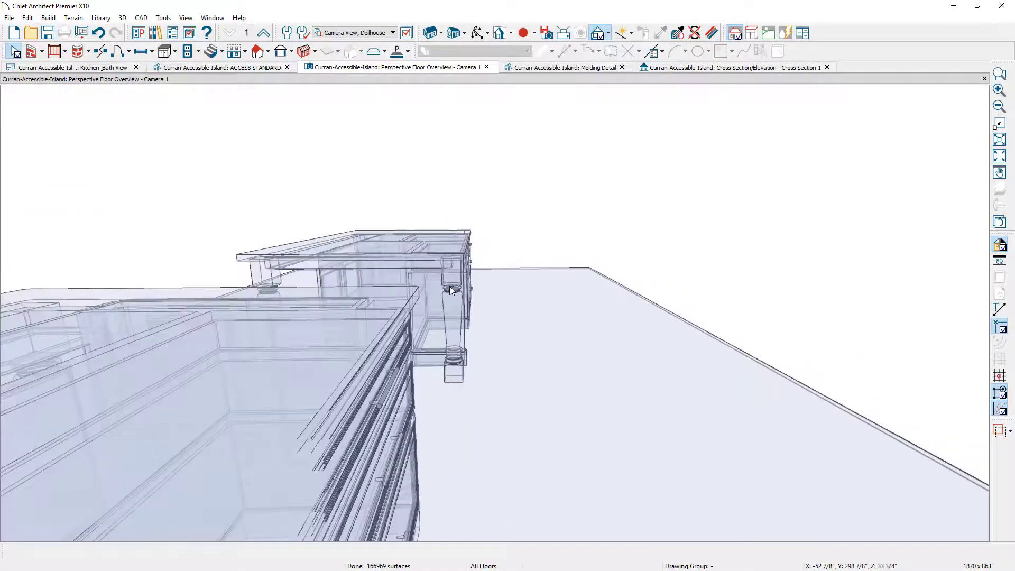
{"action": "scroll", "coordinate": [416, 413], "scroll_direction": "up", "scroll_amount": 2}
{"action": "scroll", "coordinate": [389, 313], "scroll_direction": "up", "scroll_amount": 5}
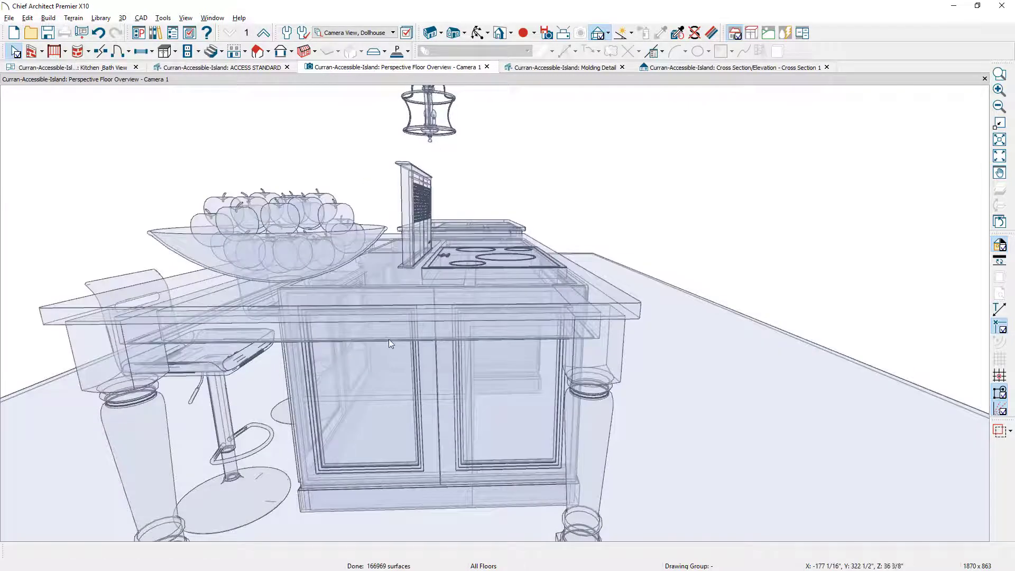
{"action": "scroll", "coordinate": [389, 343], "scroll_direction": "up", "scroll_amount": 3}
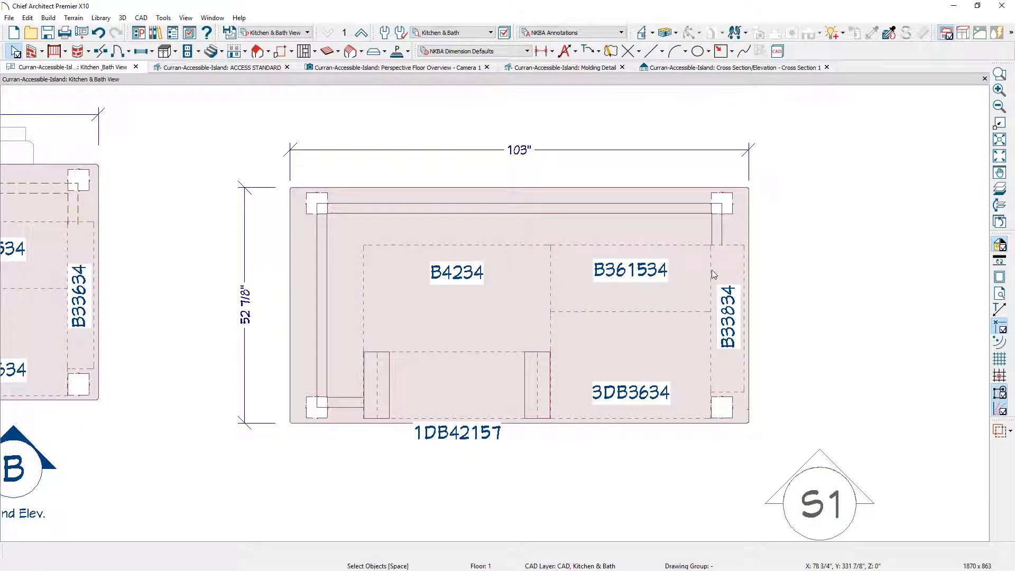
{"action": "left_click", "coordinate": [729, 374]}
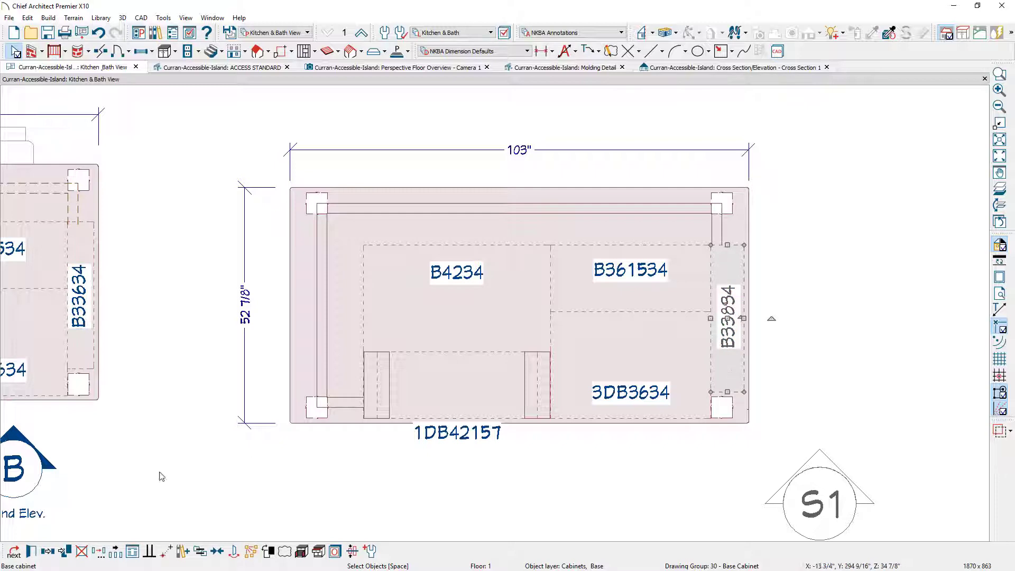
{"action": "left_click", "coordinate": [45, 554]}
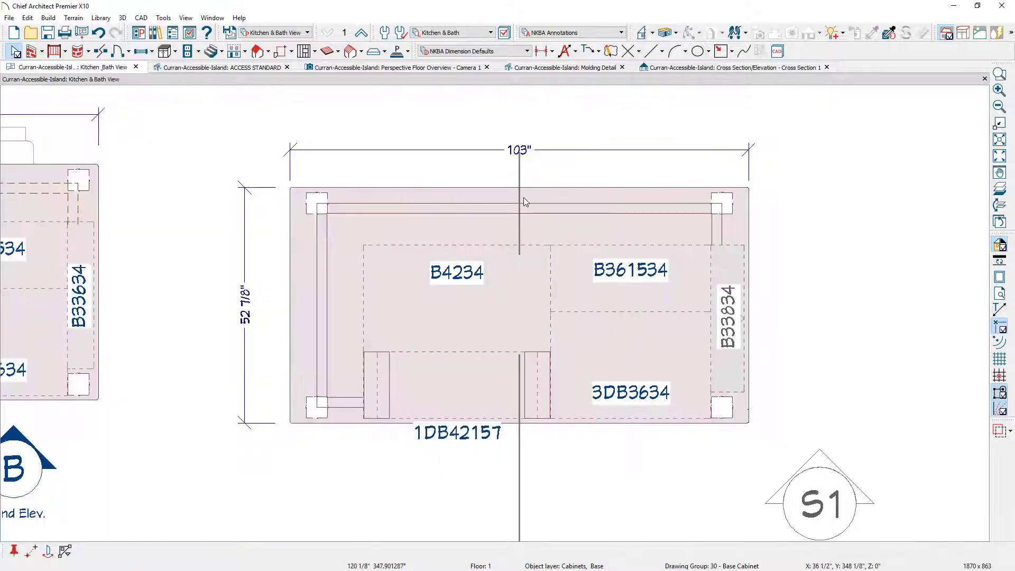
{"action": "left_click", "coordinate": [523, 198]}
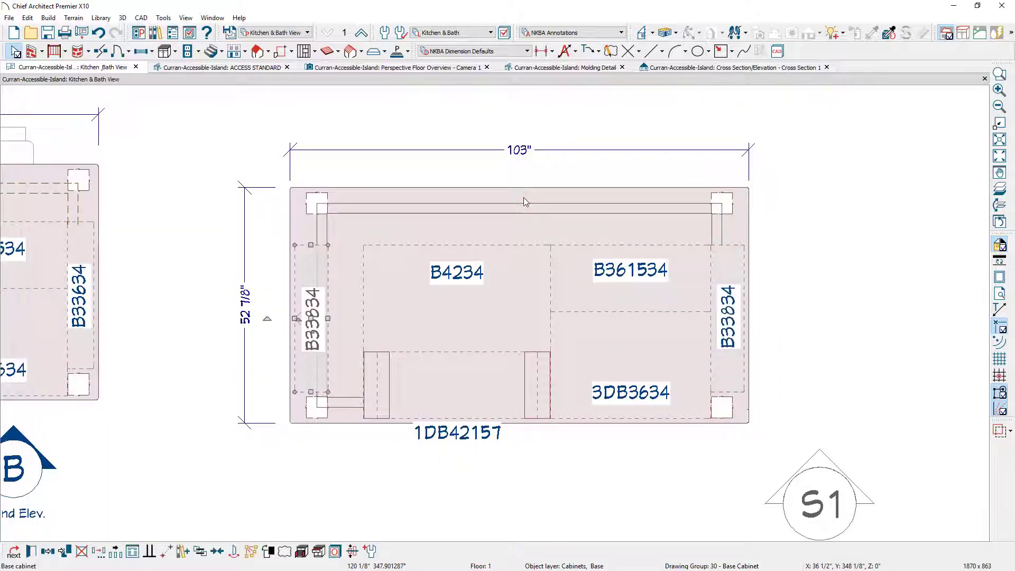
Step: Move the mirrored B33834 end cabinet inward against cabinet B4234 and widen it to 39" to reach the knee-space cabinet's front
{"action": "left_click_drag", "start_coordinate": [315, 319], "coordinate": [339, 319]}
{"action": "scroll", "coordinate": [337, 412], "scroll_direction": "up", "scroll_amount": 1}
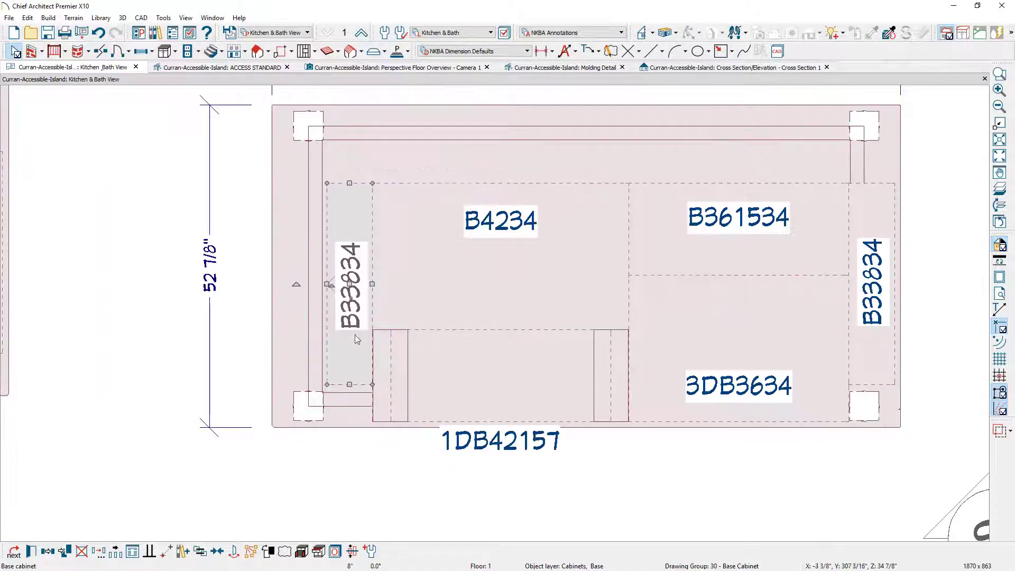
{"action": "left_click_drag", "start_coordinate": [350, 384], "coordinate": [373, 421]}
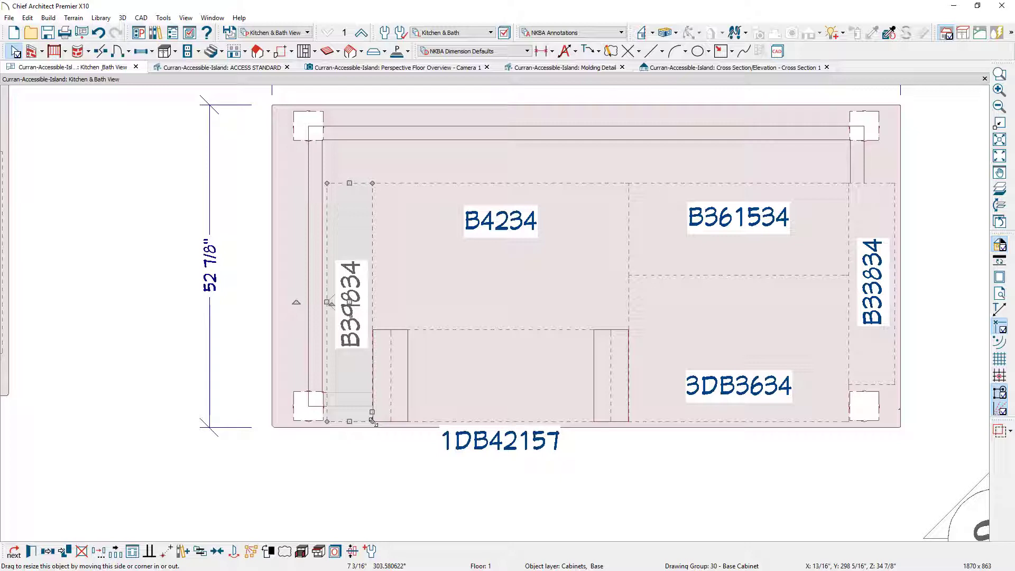
Step: Reduce the 39" end cabinet's depth to a thin panel and set its door handle style to None
{"action": "double_click", "coordinate": [372, 422]}
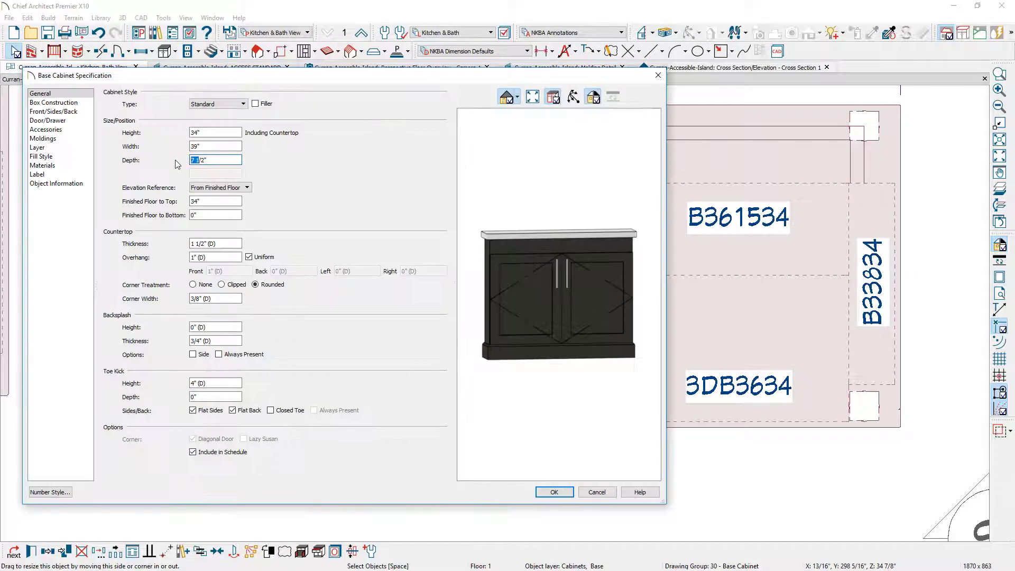
{"action": "left_click", "coordinate": [60, 121]}
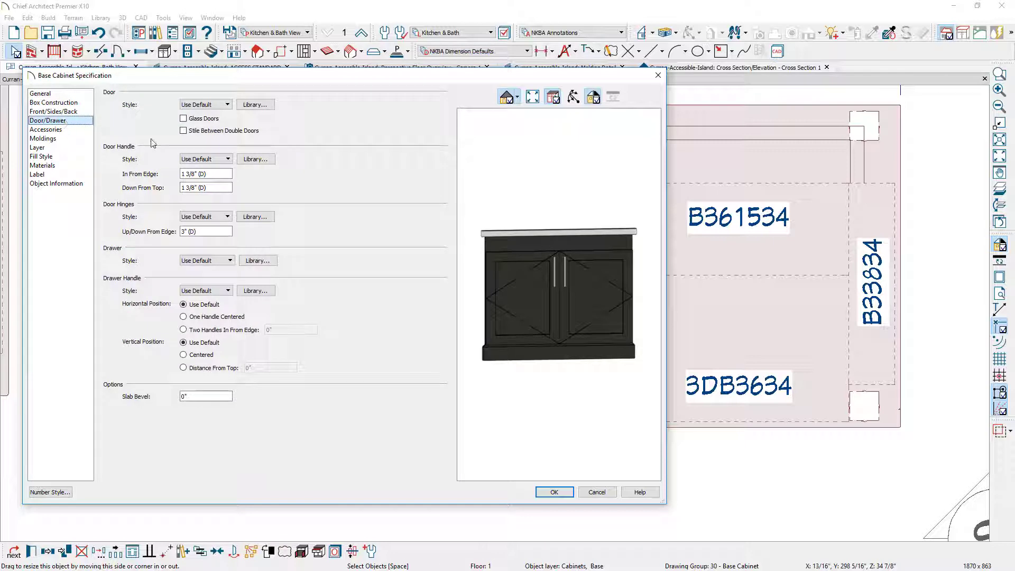
{"action": "left_click", "coordinate": [186, 159]}
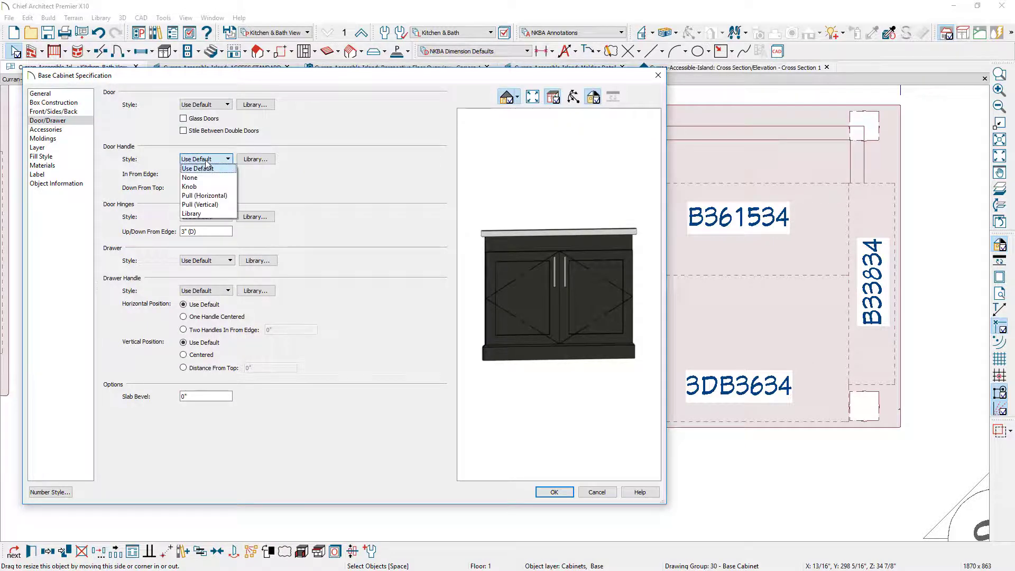
{"action": "left_click", "coordinate": [209, 173]}
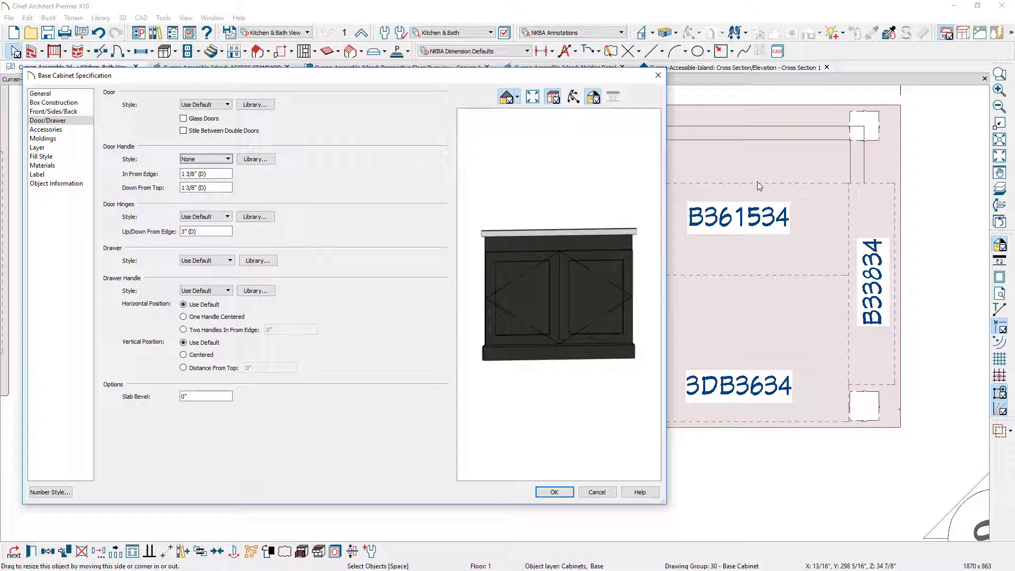
Step: Delete the blank area above the doors from the end cabinet's front face and apply the changes
{"action": "left_click", "coordinate": [546, 242]}
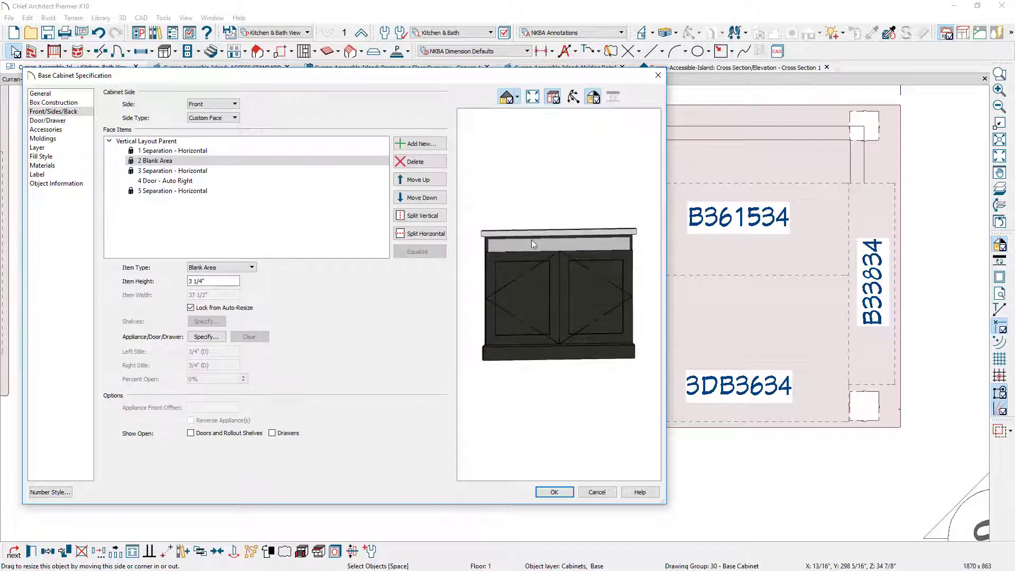
{"action": "left_click", "coordinate": [423, 162]}
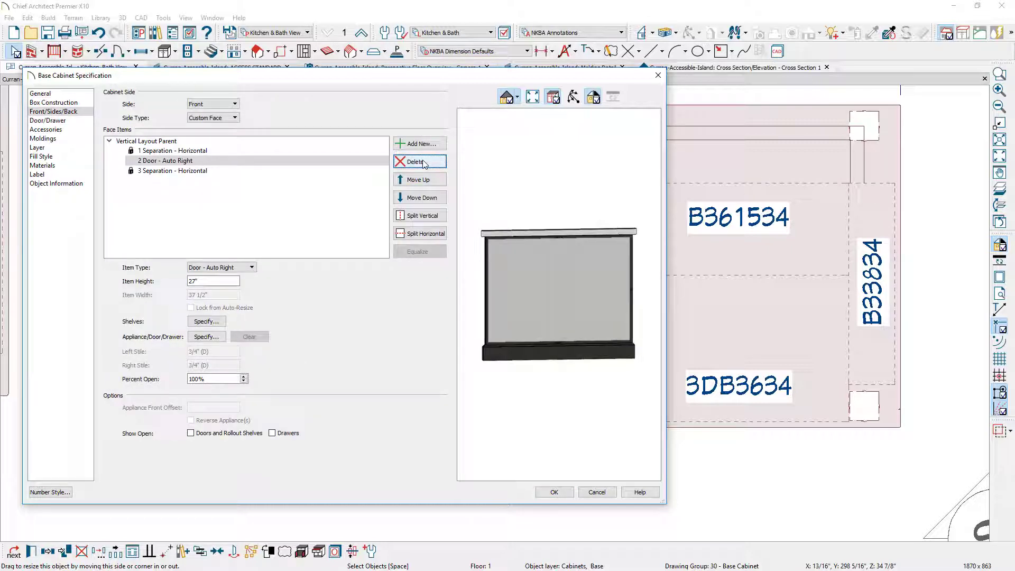
{"action": "left_click", "coordinate": [554, 492]}
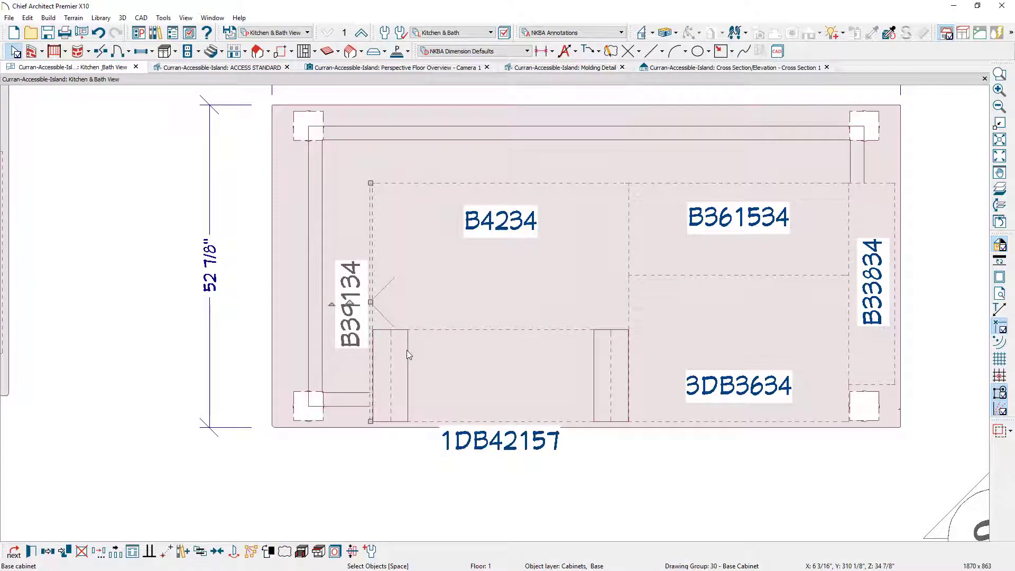
Step: Suppress the plan label of the thin 39" end cabinet
{"action": "double_click", "coordinate": [408, 350]}
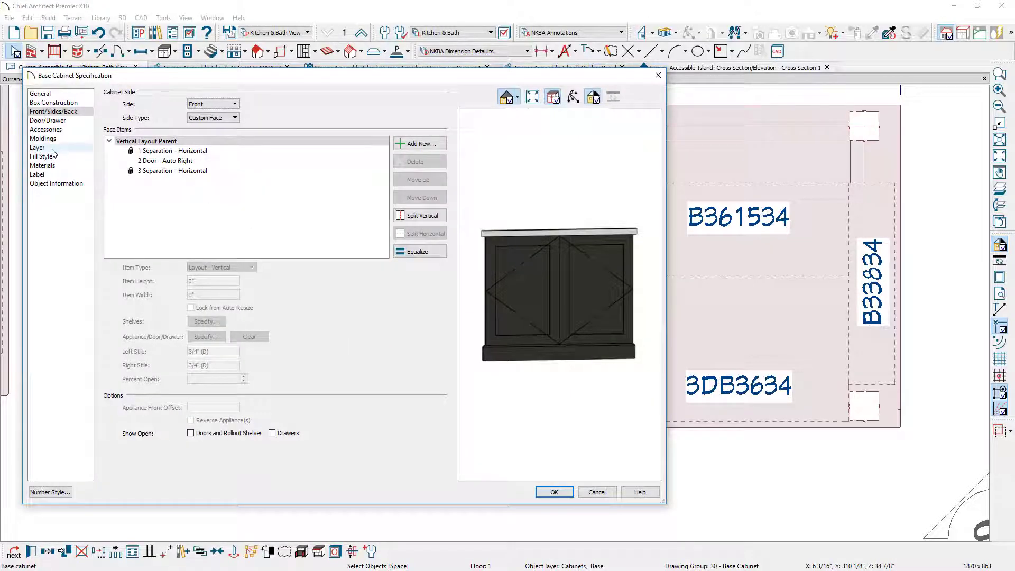
{"action": "left_click", "coordinate": [38, 173]}
{"action": "left_click", "coordinate": [108, 93]}
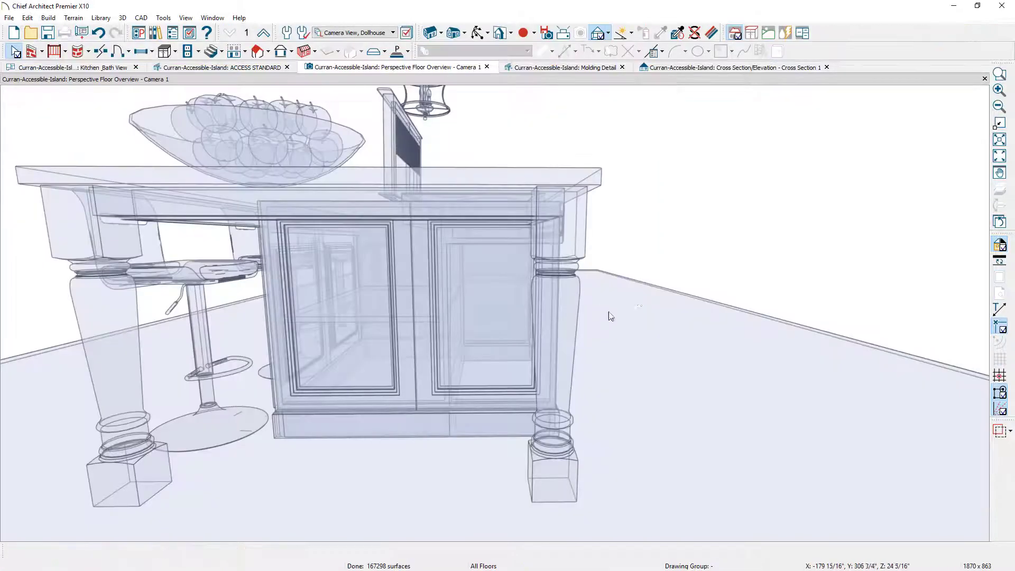
Step: Show the new island's knee-space side in the perspective camera view with the Technical Illustration rendering technique
{"action": "left_click_drag", "start_coordinate": [612, 317], "coordinate": [587, 317]}
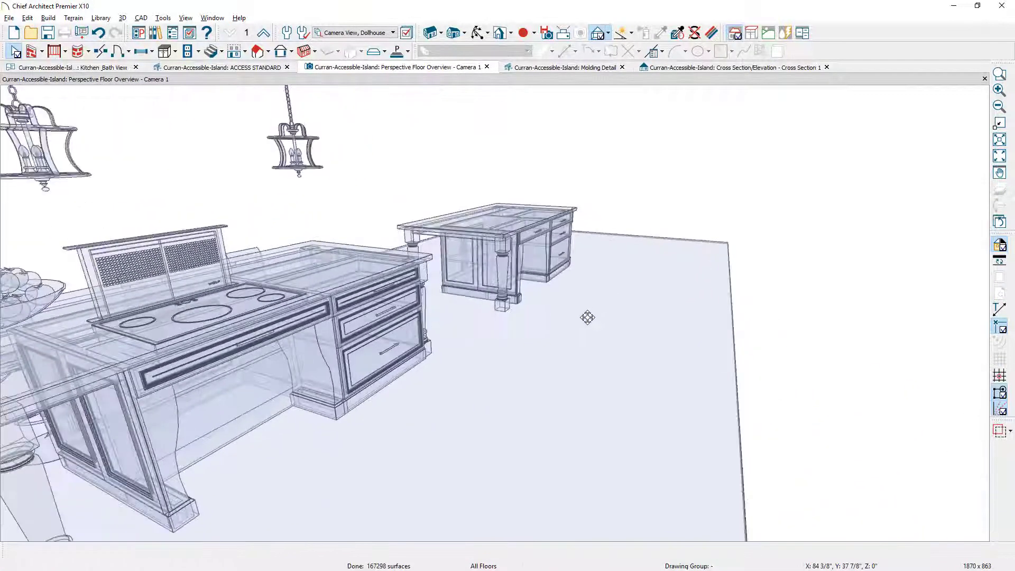
{"action": "scroll", "coordinate": [498, 252], "scroll_direction": "up", "scroll_amount": 2}
{"action": "scroll", "coordinate": [511, 246], "scroll_direction": "up", "scroll_amount": 2}
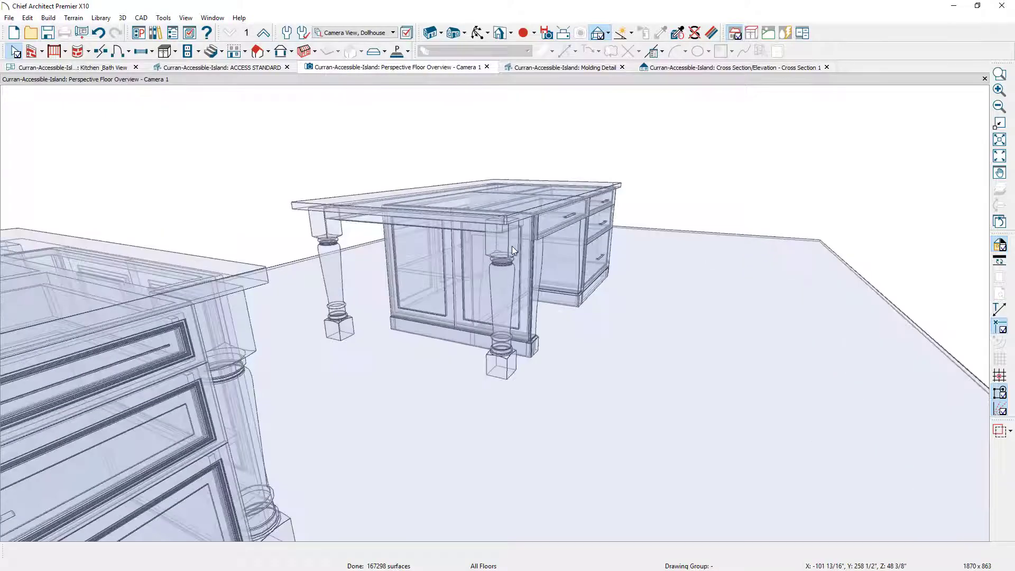
{"action": "left_click_drag", "start_coordinate": [496, 292], "coordinate": [384, 337]}
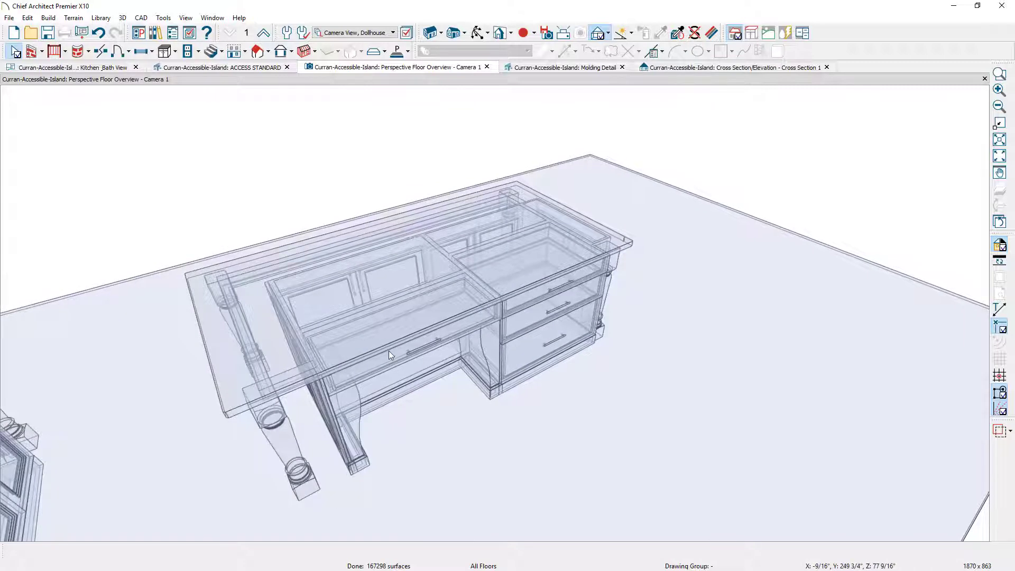
{"action": "left_click", "coordinate": [609, 34]}
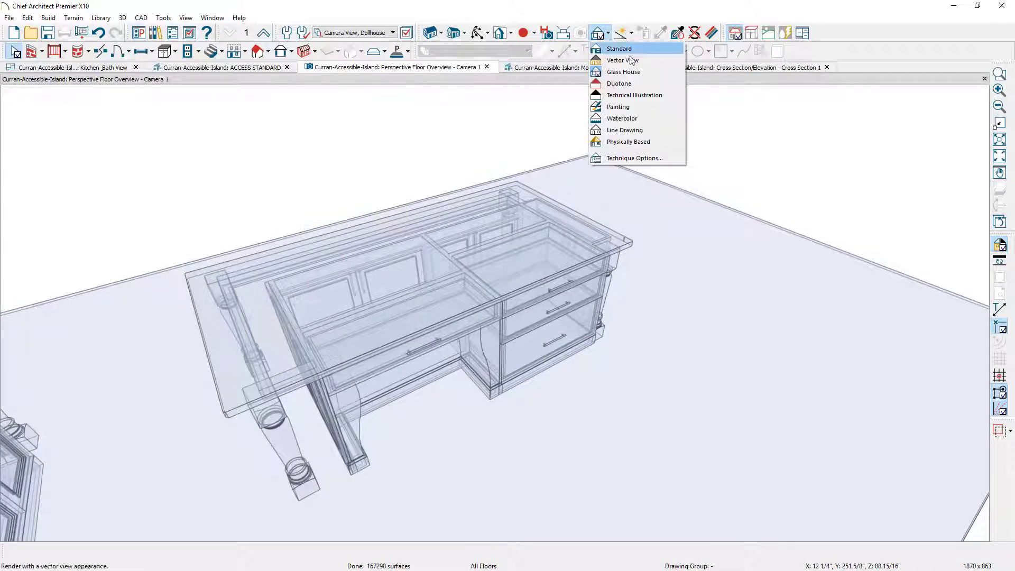
{"action": "left_click", "coordinate": [646, 94]}
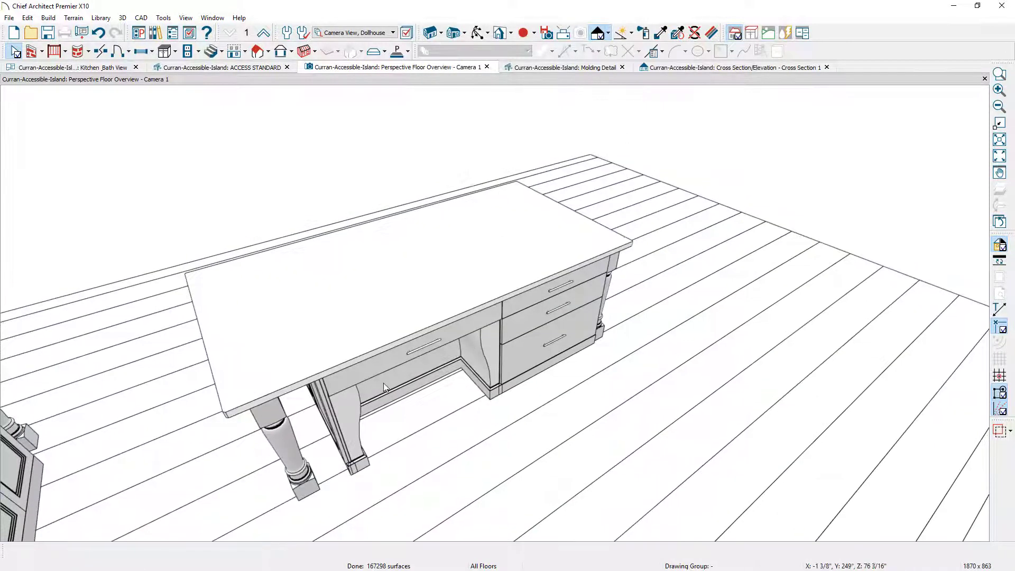
{"action": "left_click_drag", "start_coordinate": [379, 381], "coordinate": [308, 373]}
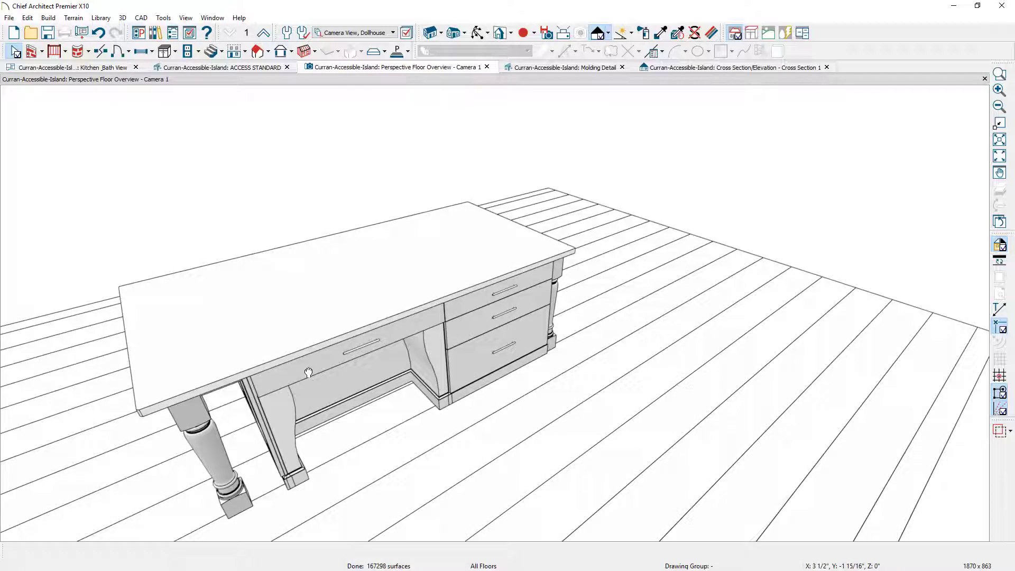
Step: Place the Gaggenau Induction Cooktop CI 491 612 from the library on the new island's countertop, above the knee space
{"action": "left_click", "coordinate": [156, 33]}
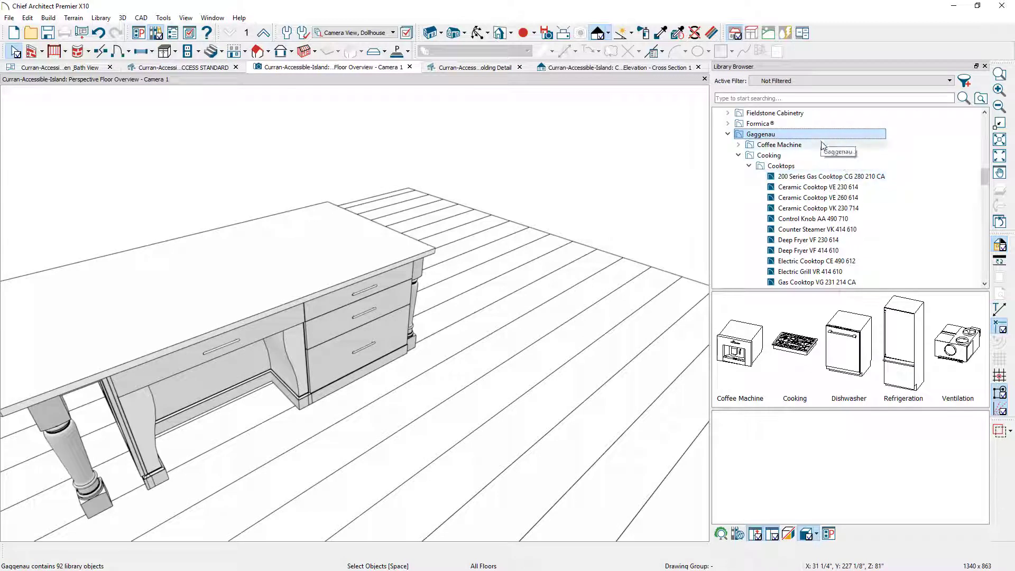
{"action": "scroll", "coordinate": [907, 207], "scroll_direction": "down", "scroll_amount": 6}
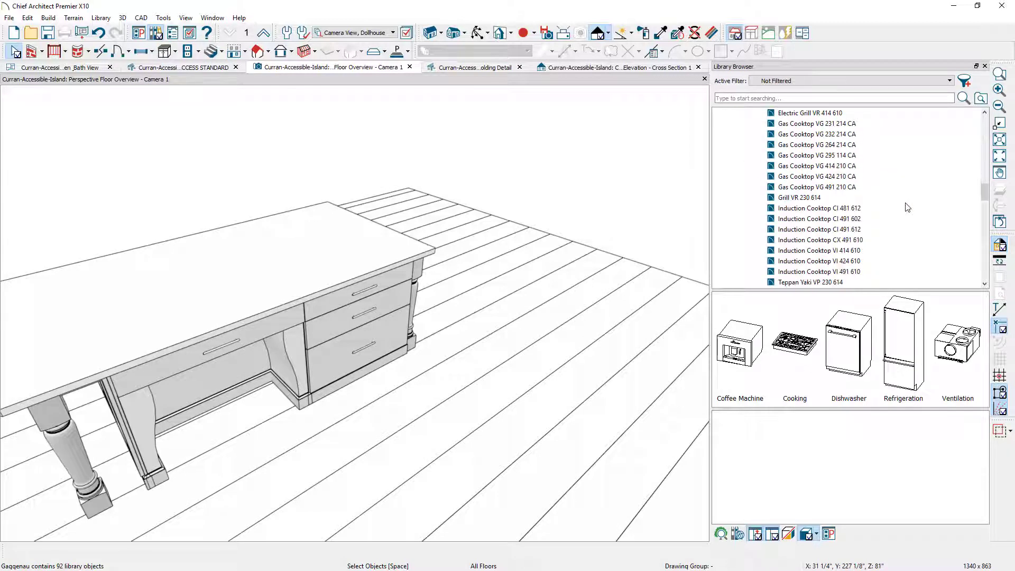
{"action": "scroll", "coordinate": [907, 207], "scroll_direction": "up", "scroll_amount": 4}
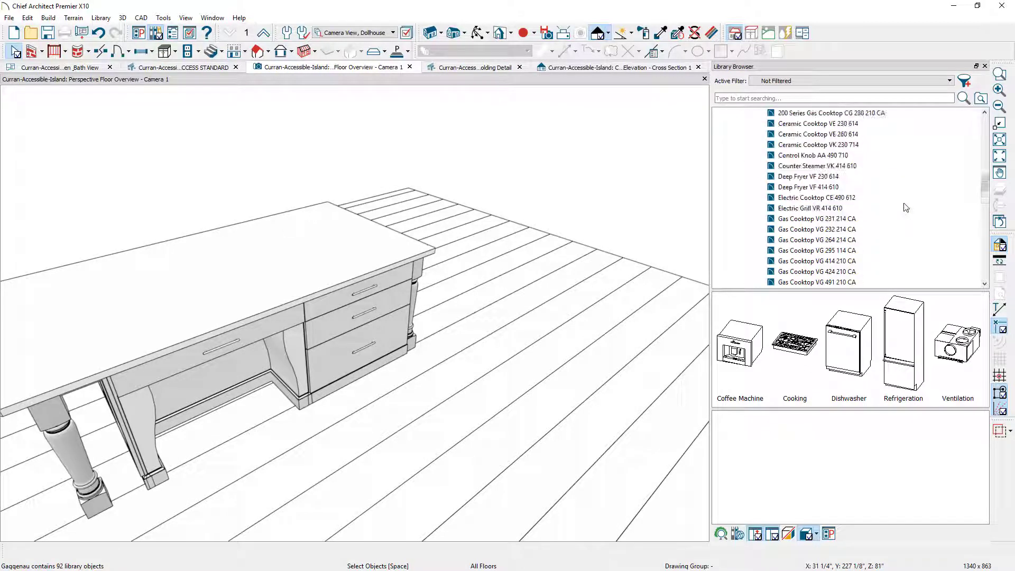
{"action": "scroll", "coordinate": [906, 207], "scroll_direction": "down", "scroll_amount": 3}
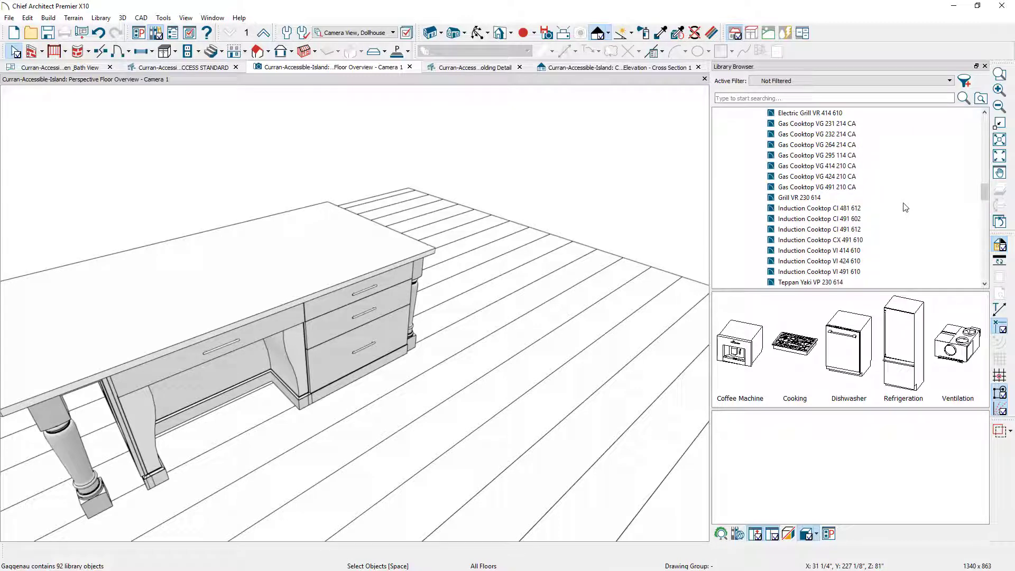
{"action": "left_click", "coordinate": [828, 229]}
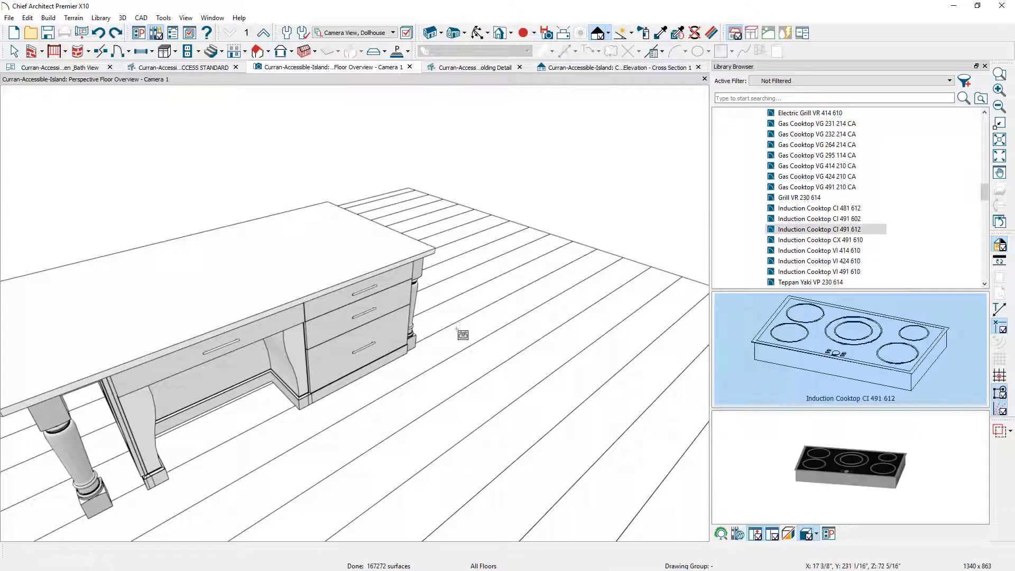
{"action": "left_click", "coordinate": [168, 280]}
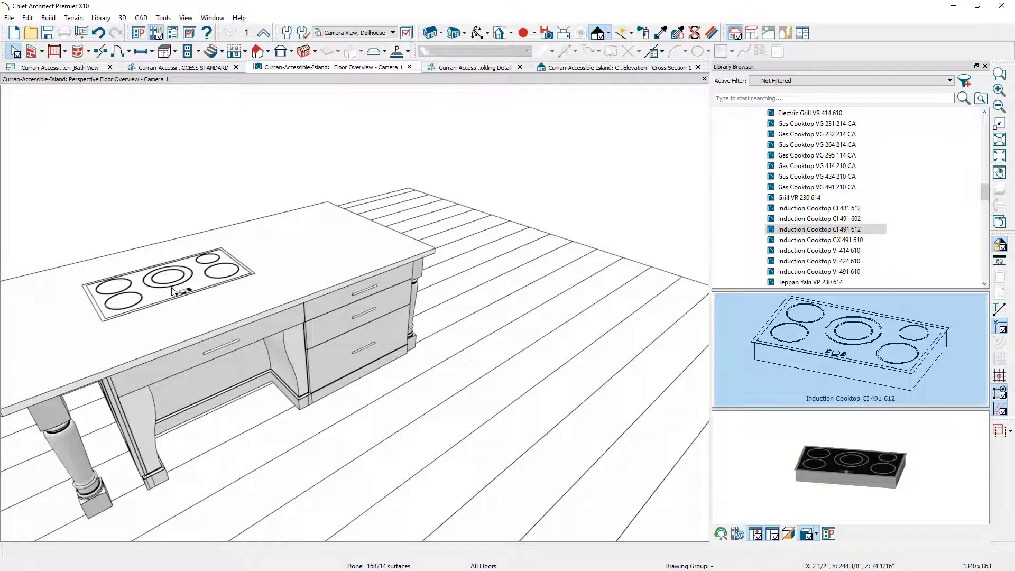
Step: Move the induction cooktop closer to the countertop's front edge, over the knee-space drawer
{"action": "left_click", "coordinate": [172, 287]}
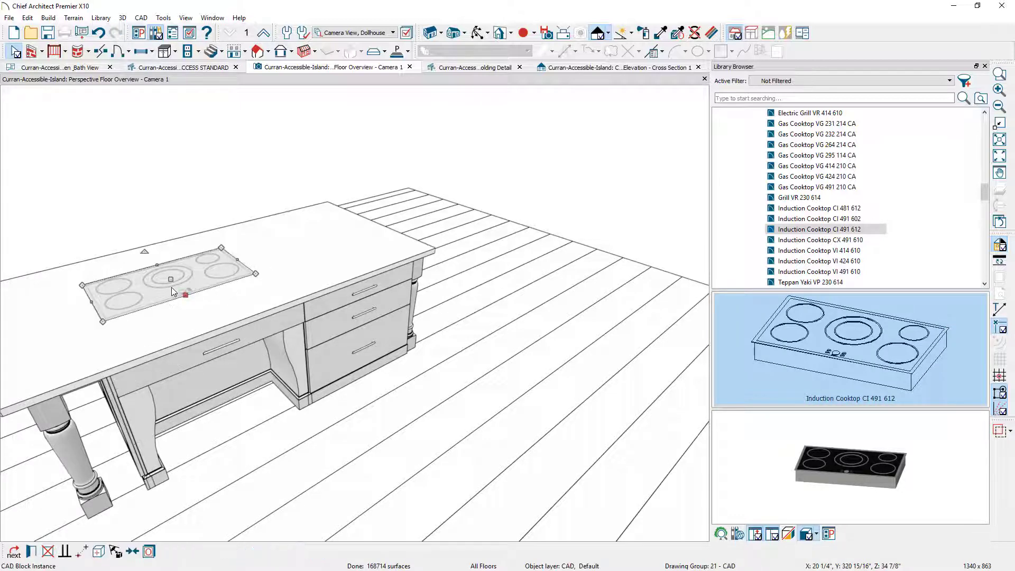
{"action": "left_click_drag", "start_coordinate": [170, 279], "coordinate": [189, 299]}
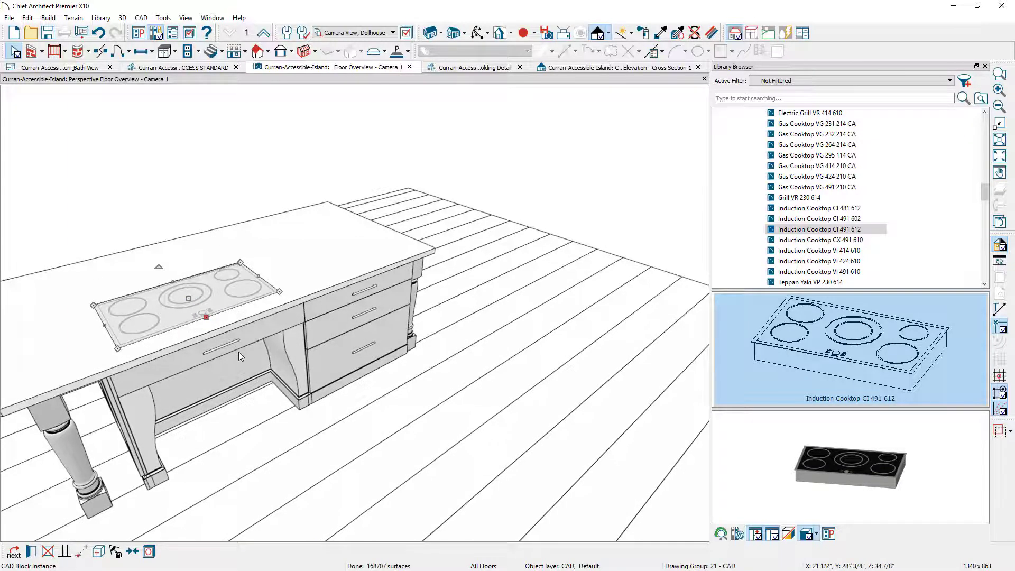
{"action": "key", "text": "Escape"}
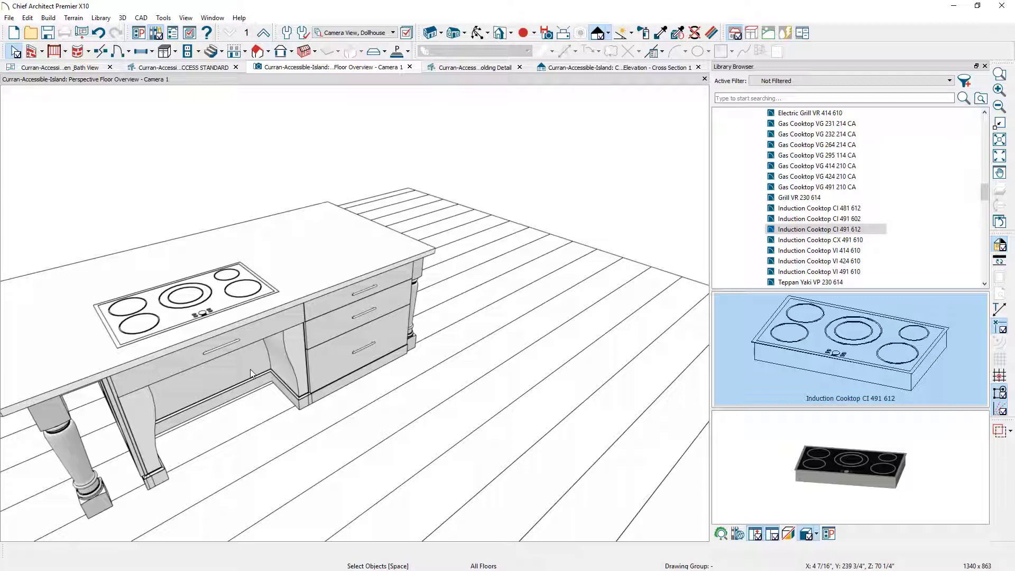
Step: Place a 30" Downdraft Ventilation unit from the Wolf Cooking Cooktop Ventilation library on the countertop above the three-drawer cabinet
{"action": "scroll", "coordinate": [825, 170], "scroll_direction": "down", "scroll_amount": 15}
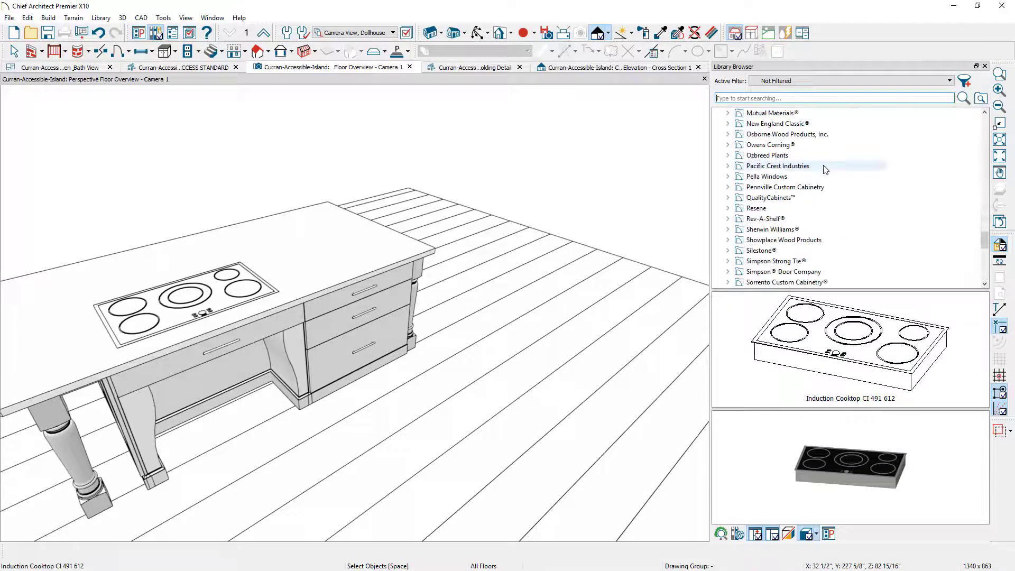
{"action": "scroll", "coordinate": [826, 169], "scroll_direction": "down", "scroll_amount": 2}
{"action": "scroll", "coordinate": [826, 169], "scroll_direction": "down", "scroll_amount": 5}
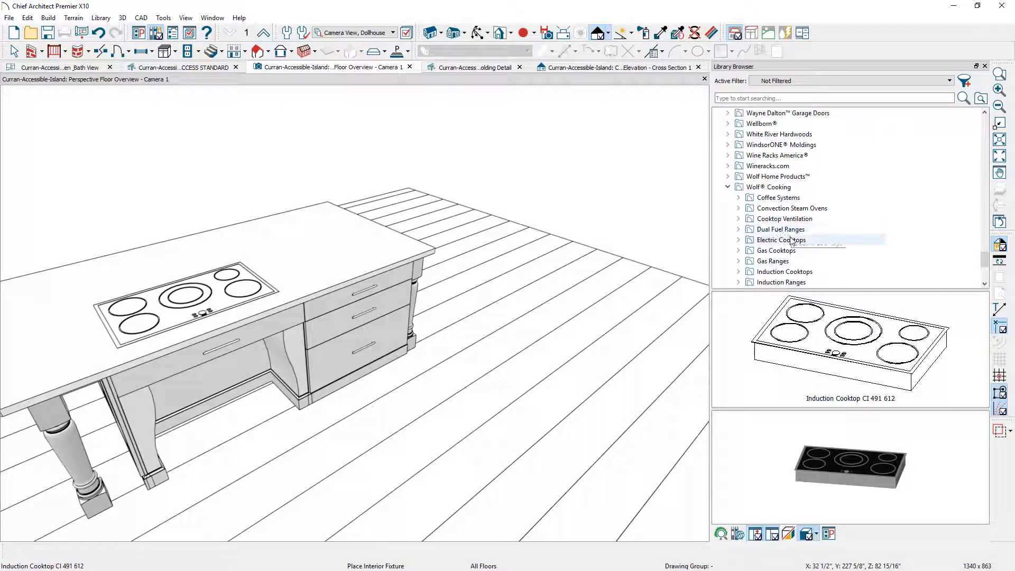
{"action": "scroll", "coordinate": [792, 241], "scroll_direction": "down", "scroll_amount": 1}
{"action": "double_click", "coordinate": [785, 187]}
{"action": "left_click", "coordinate": [804, 218]}
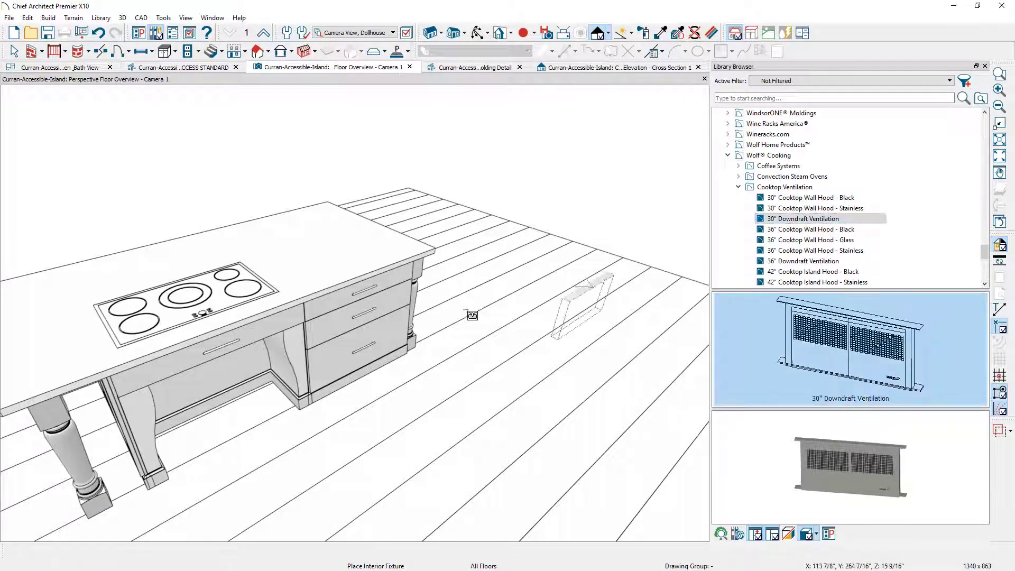
{"action": "left_click", "coordinate": [351, 281]}
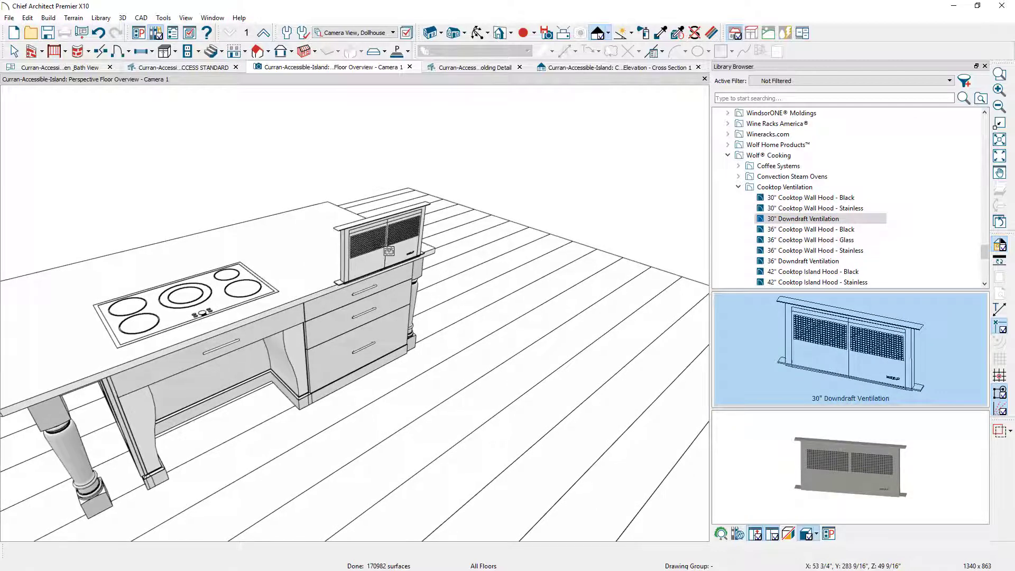
Step: Move the downdraft unit behind the cooktop in the plan view and center it on the RB4234 cabinet
{"action": "left_click", "coordinate": [82, 73]}
{"action": "left_click", "coordinate": [361, 212]}
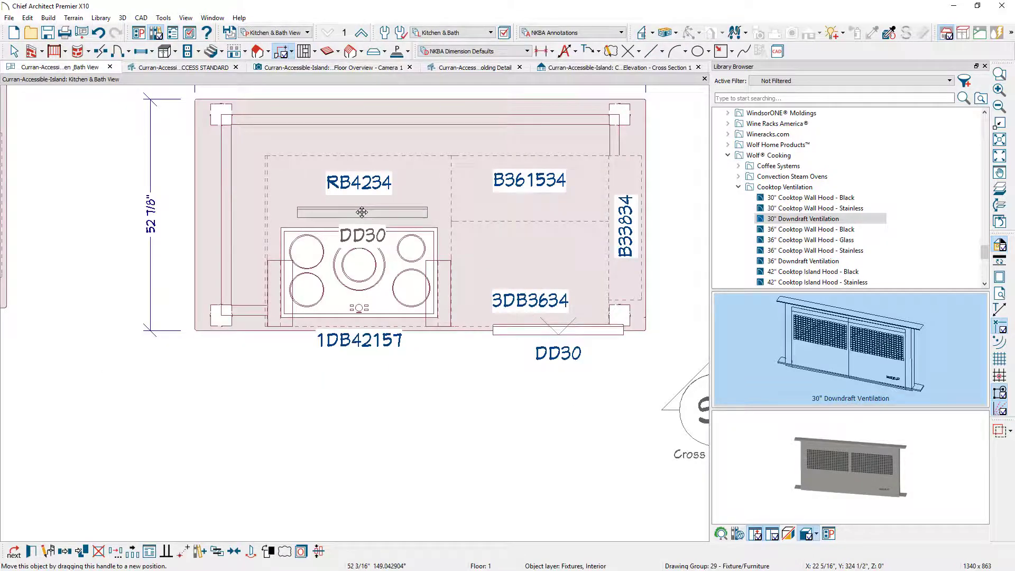
{"action": "left_click_drag", "start_coordinate": [362, 212], "coordinate": [362, 212]}
{"action": "left_click", "coordinate": [233, 551]}
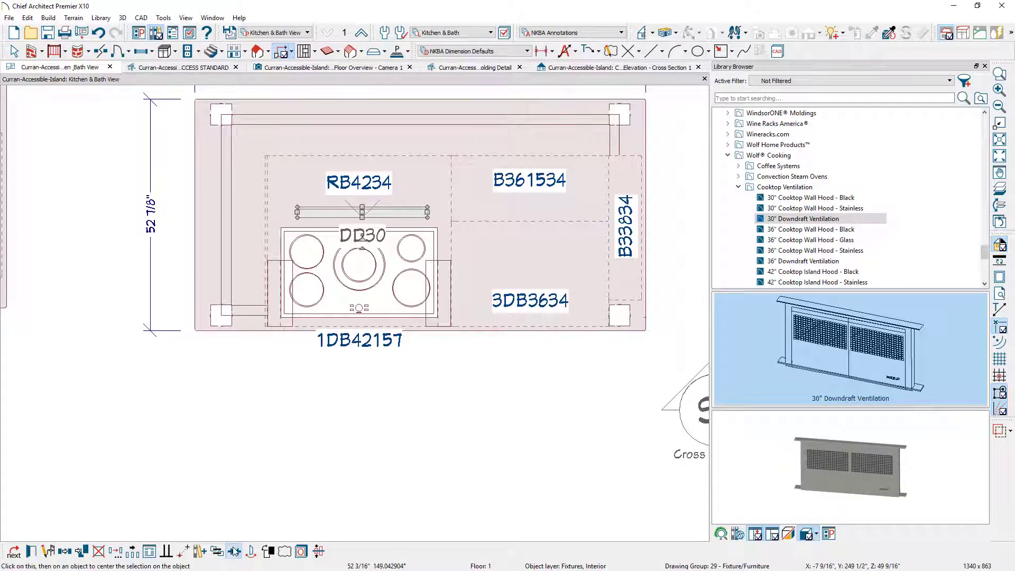
{"action": "left_click", "coordinate": [366, 168]}
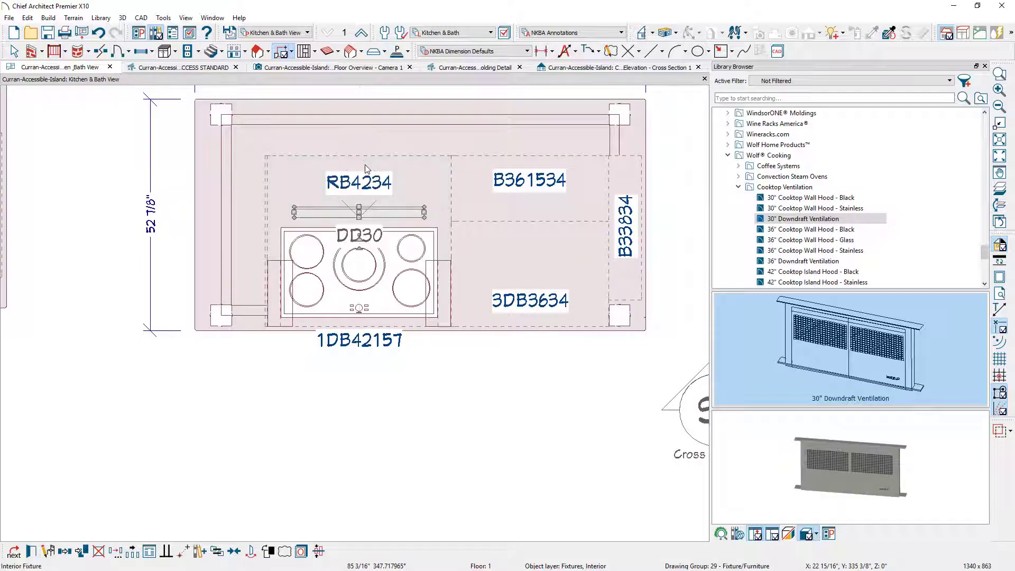
Step: Examine the new island in the perspective camera view and compare it with the finished example
{"action": "key", "text": "ctrl+Tab"}
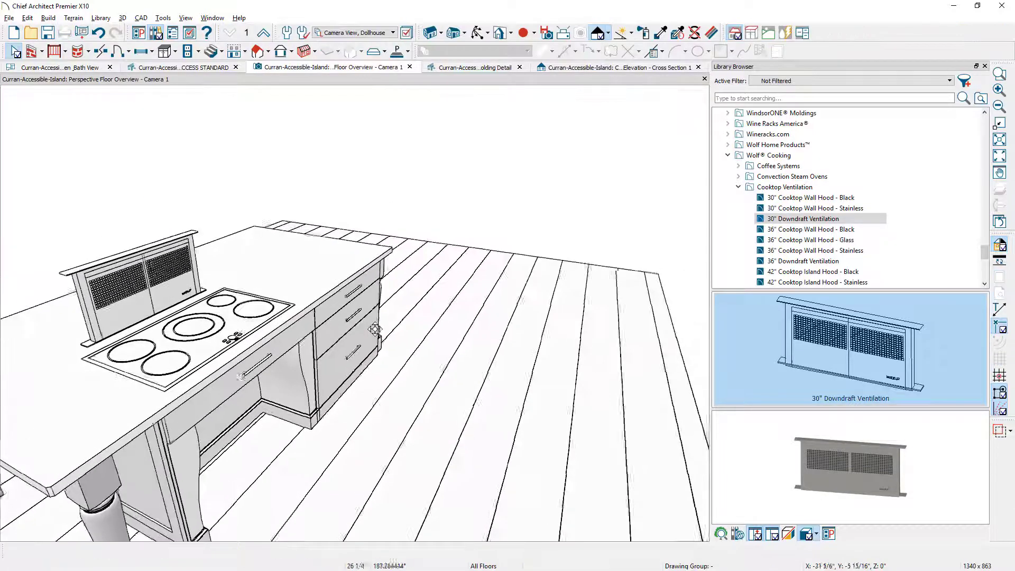
{"action": "left_click_drag", "start_coordinate": [300, 344], "coordinate": [234, 299]}
{"action": "scroll", "coordinate": [418, 313], "scroll_direction": "down", "scroll_amount": 5}
{"action": "left_click_drag", "start_coordinate": [408, 318], "coordinate": [452, 343]}
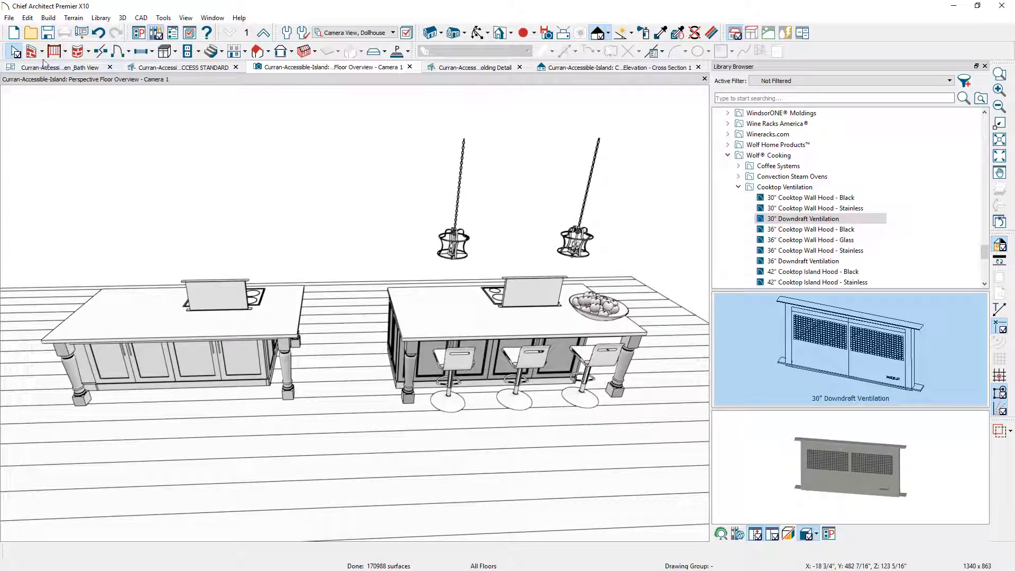